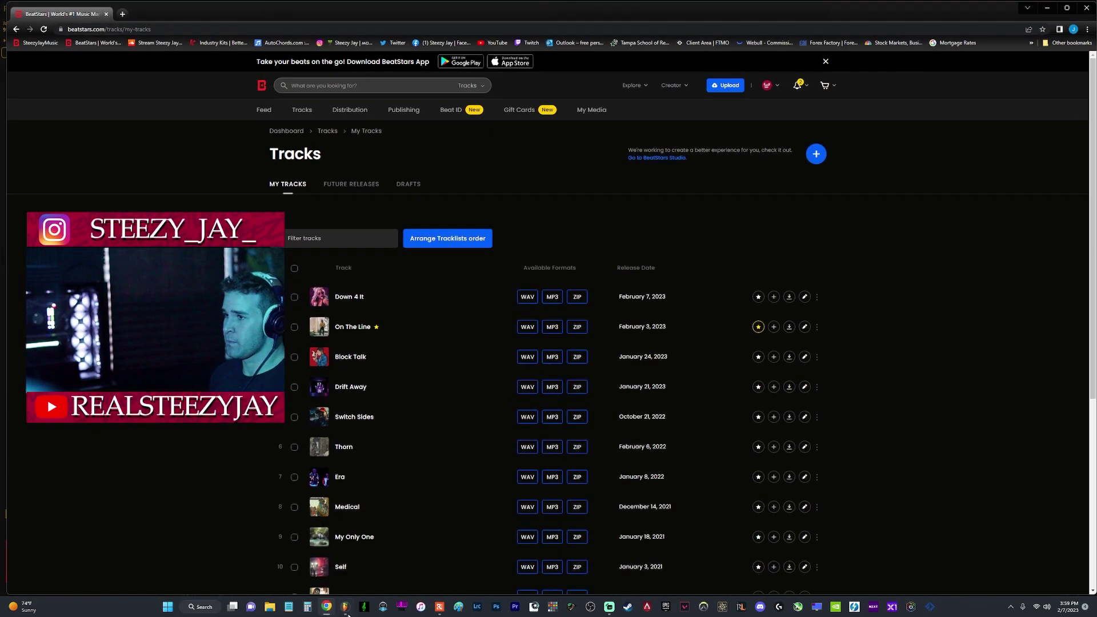
- Search Google in a new browser tab for "what is the saddest key song"
click(122, 13)
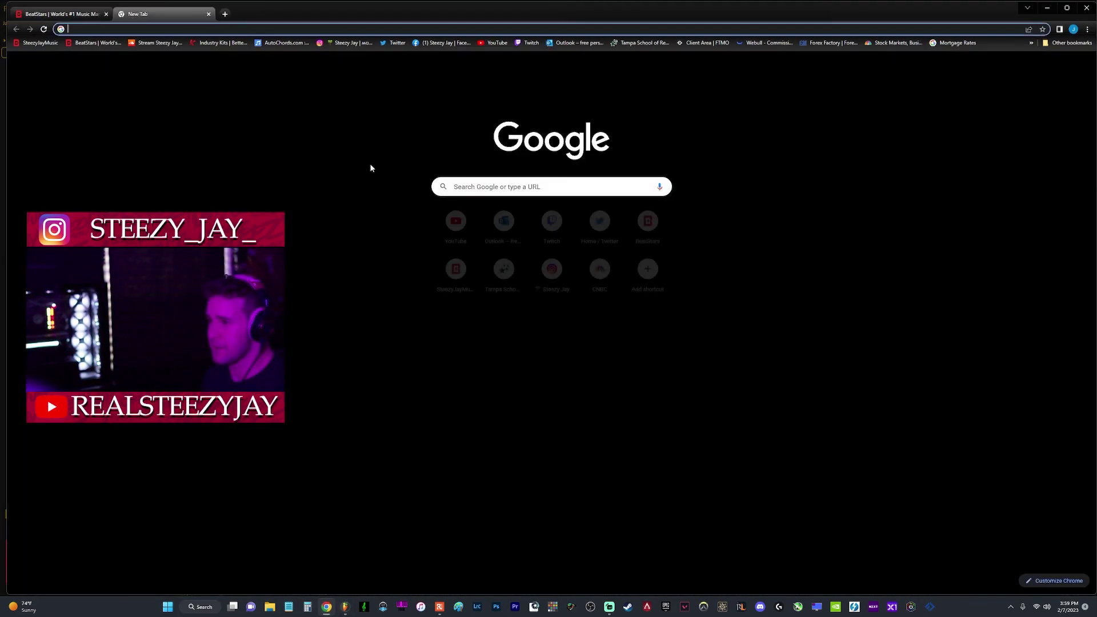
click(525, 187)
text(wha)
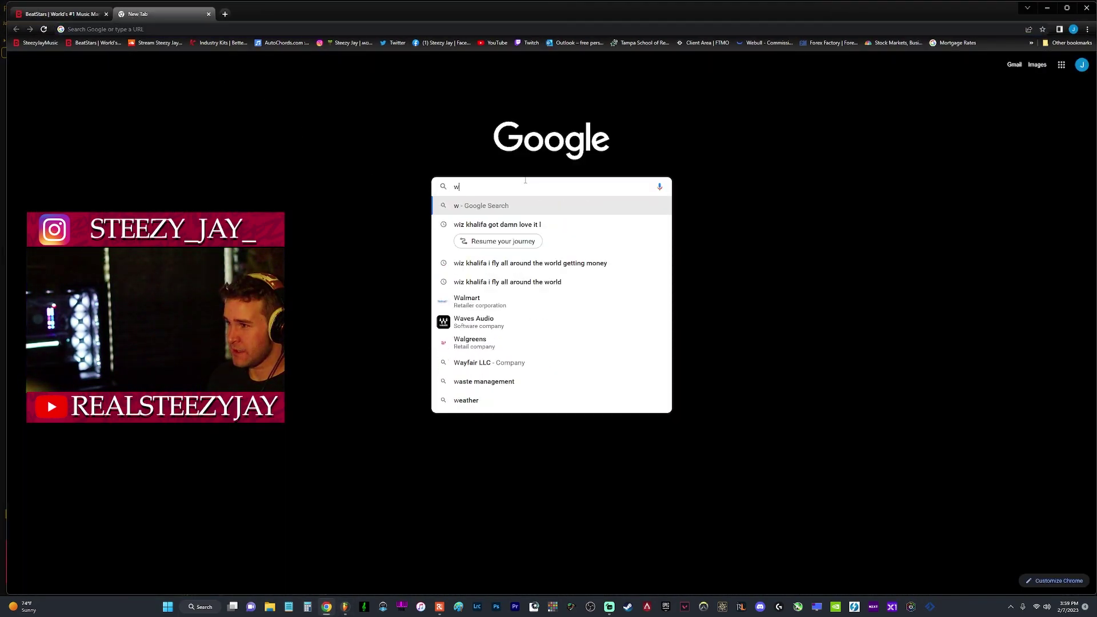
text(t is the s)
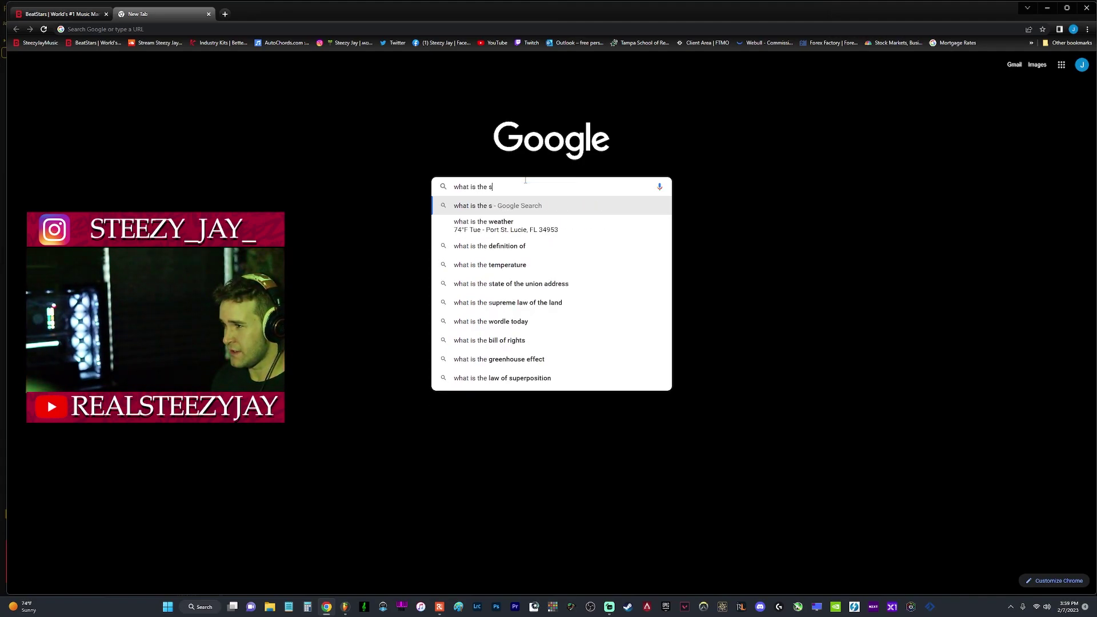
text(addest k)
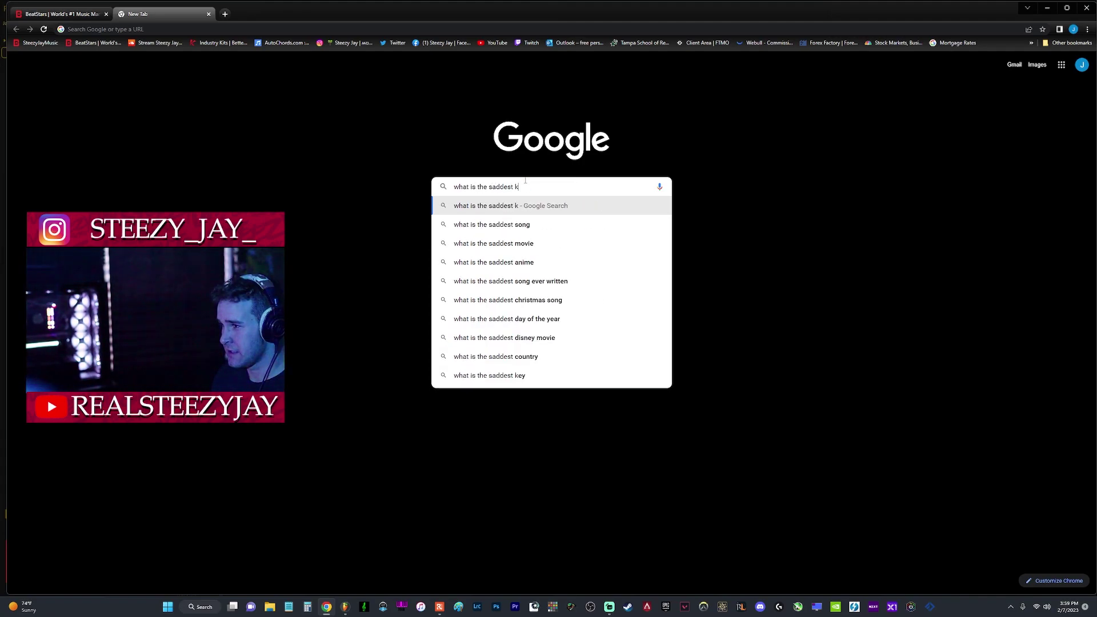
text(ey song)
key(Return)
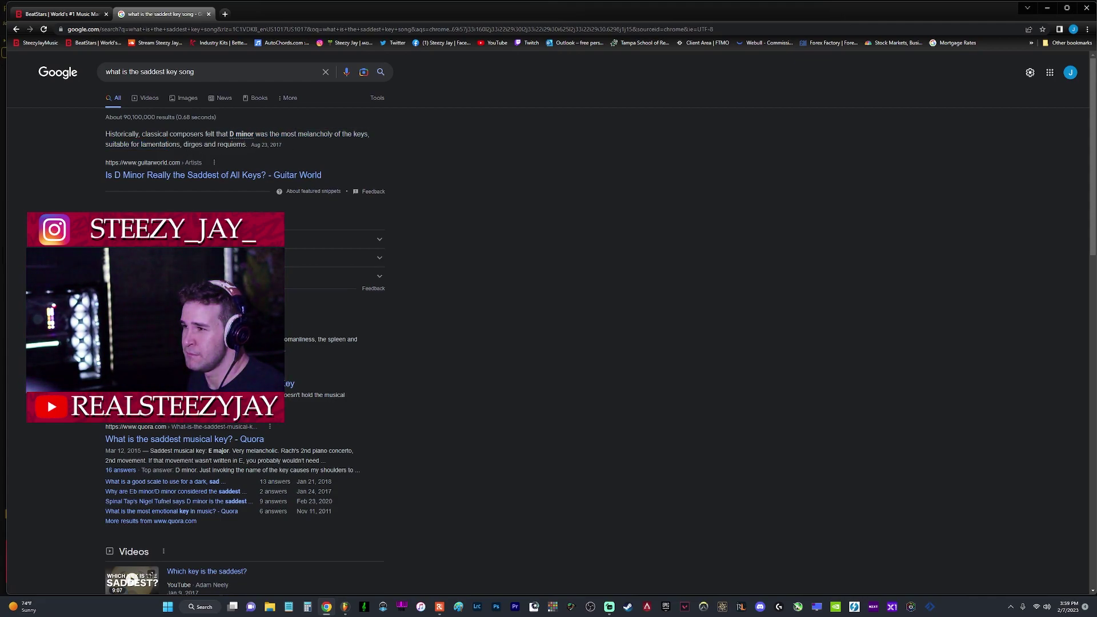
- Open the AutoChords.com bookmark and set the key to D minor with no accidental
click(291, 44)
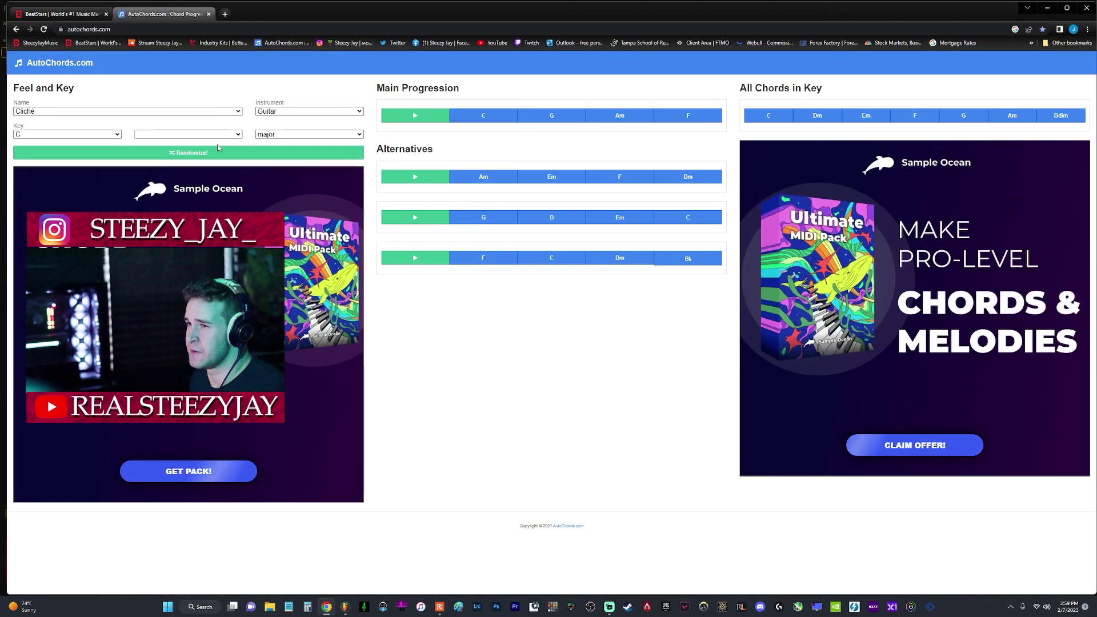
click(90, 160)
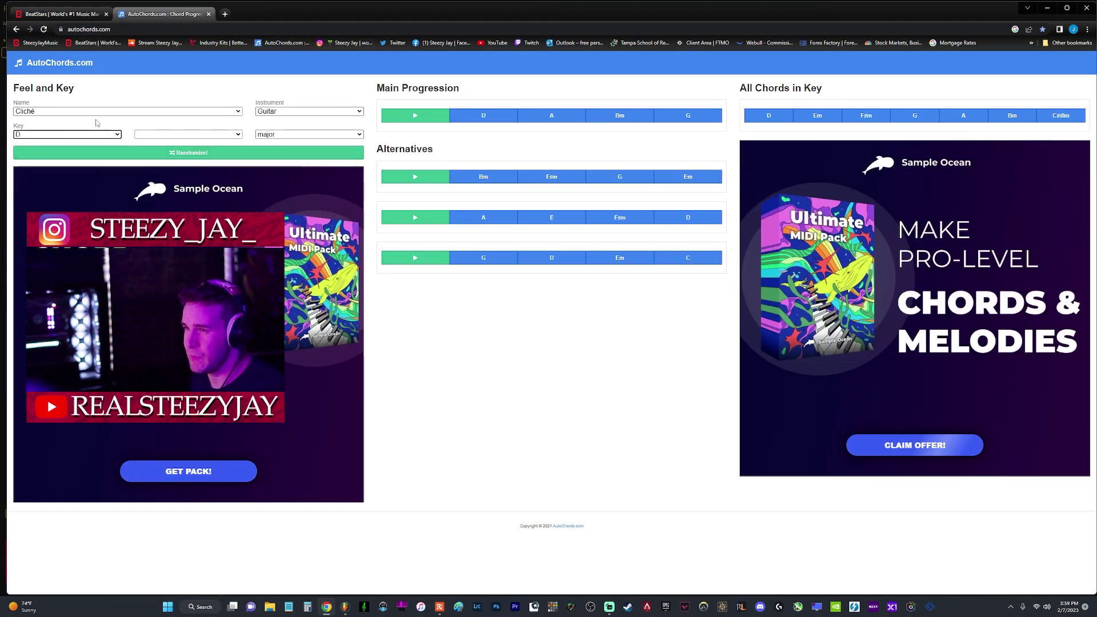
click(166, 134)
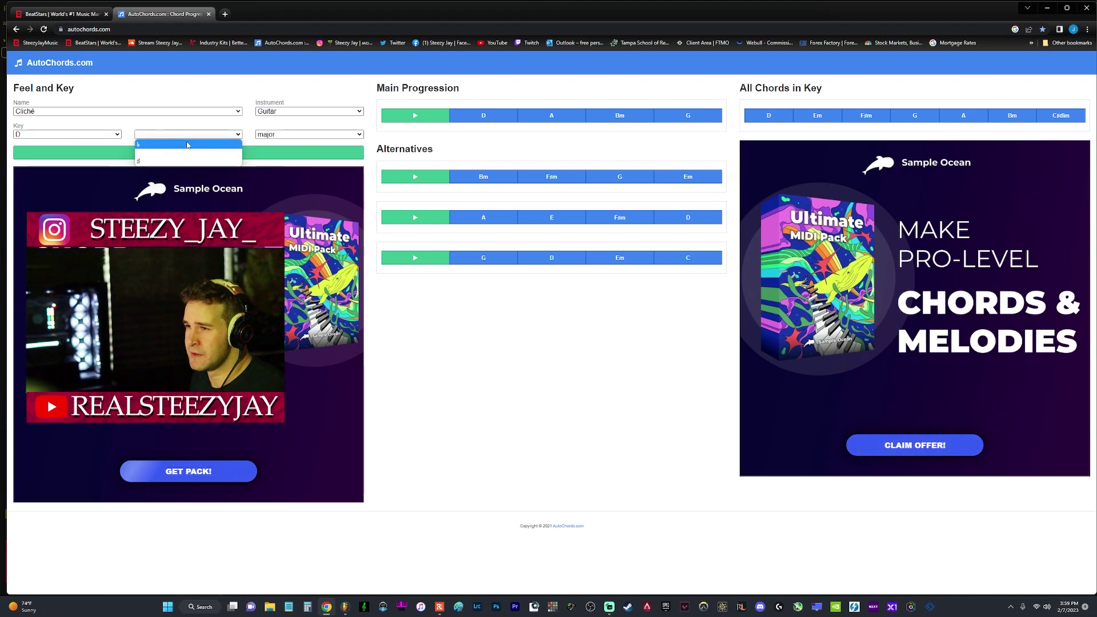
click(190, 154)
click(292, 134)
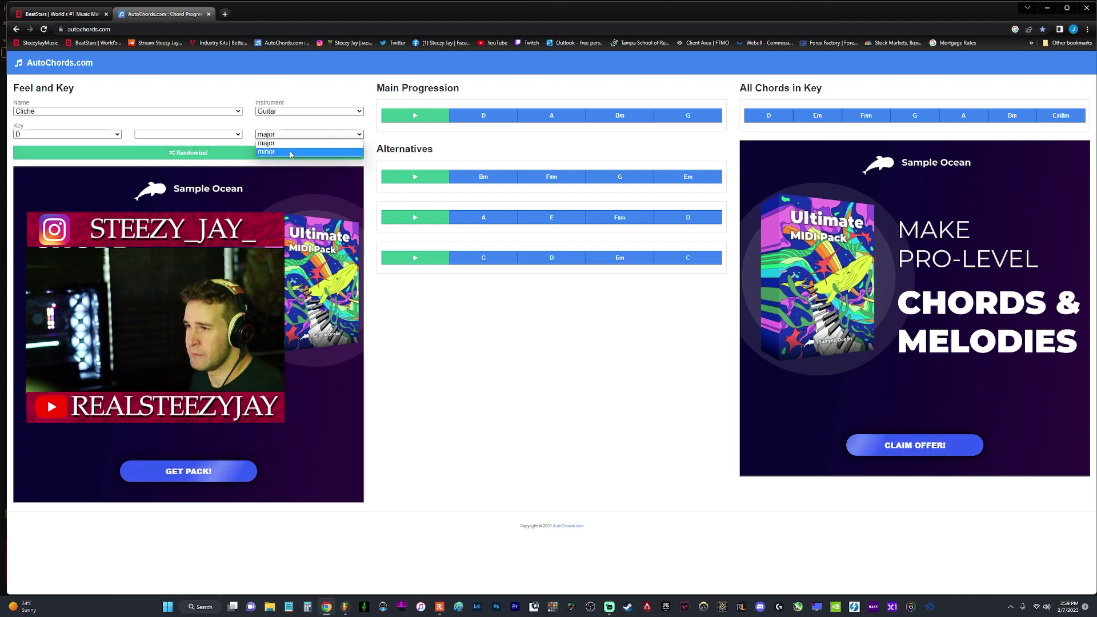
click(291, 150)
- Set the instrument to Piano and the feel to Sad, and view the notes of the main progression's chords
click(308, 111)
click(274, 127)
click(167, 112)
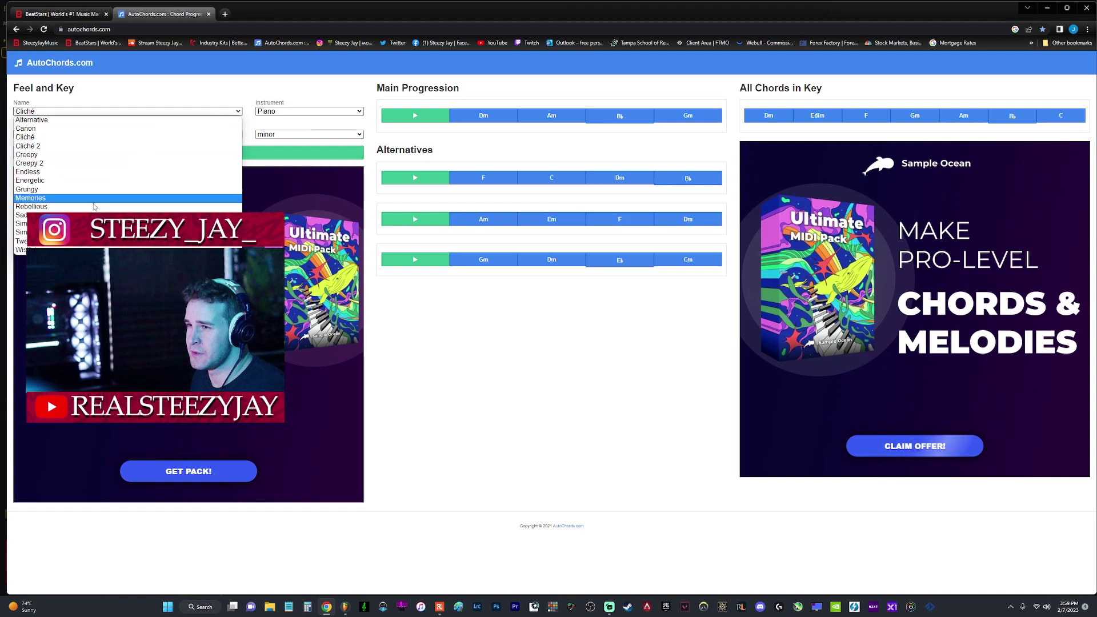
click(166, 192)
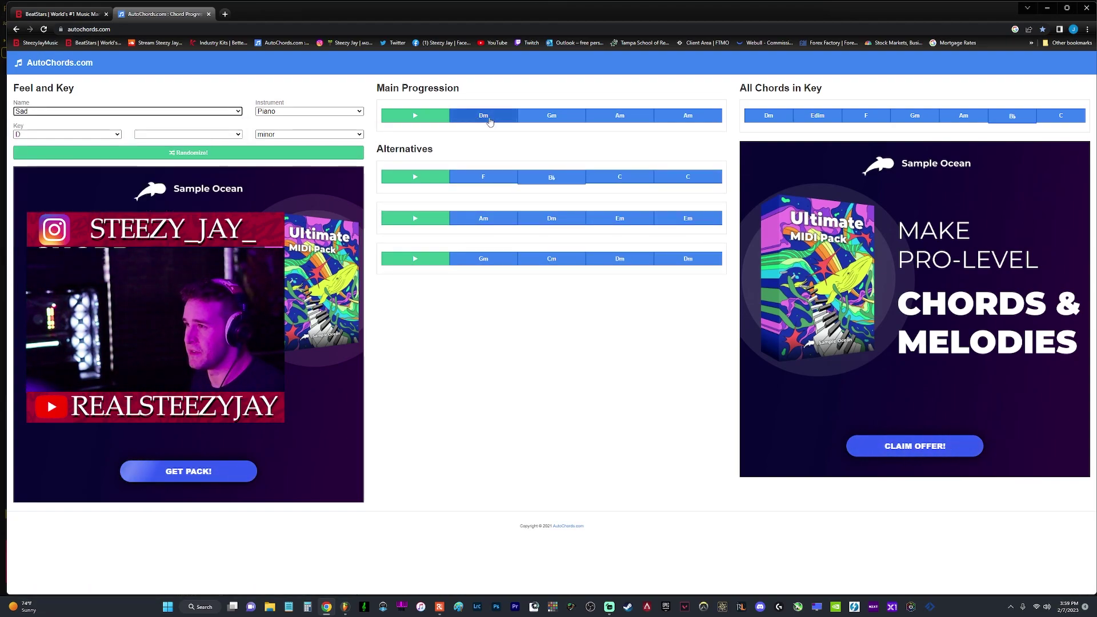
click(549, 116)
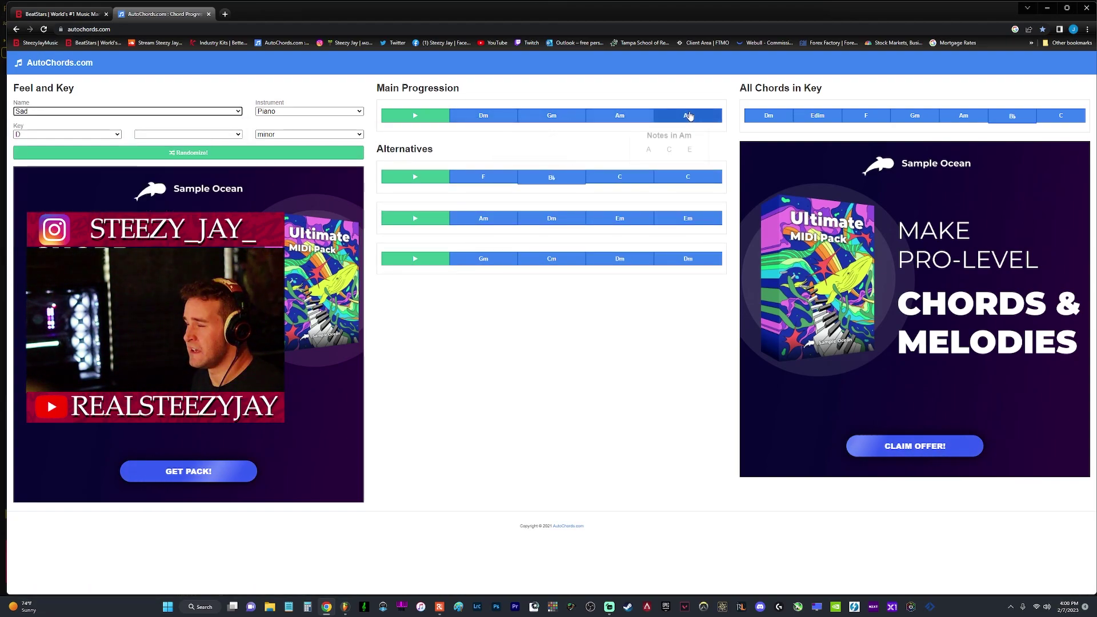
- Switch to FL Studio and add a Kontakt instrument channel
click(1048, 9)
click(31, 8)
click(77, 190)
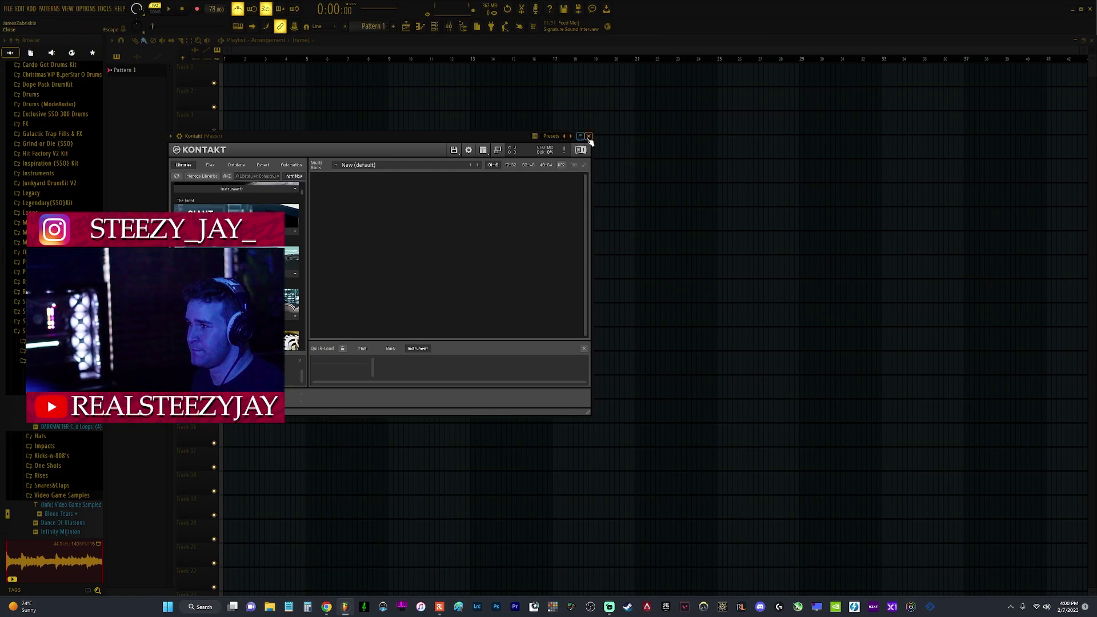
- Add a Massive instrument channel, show its preset browser and look through the sound folders
click(31, 9)
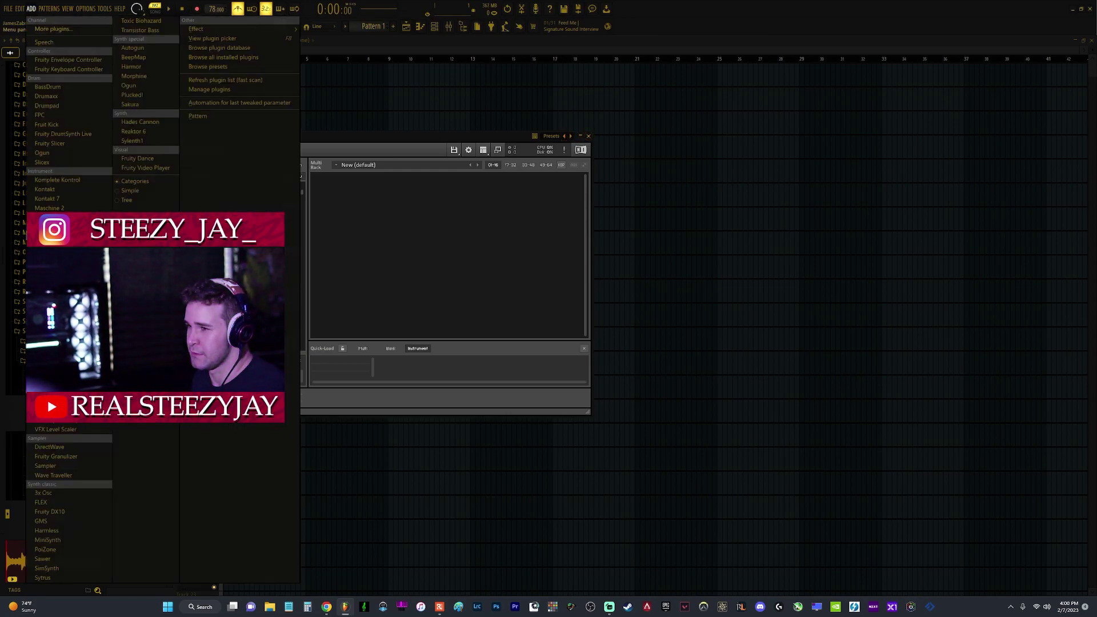
click(46, 218)
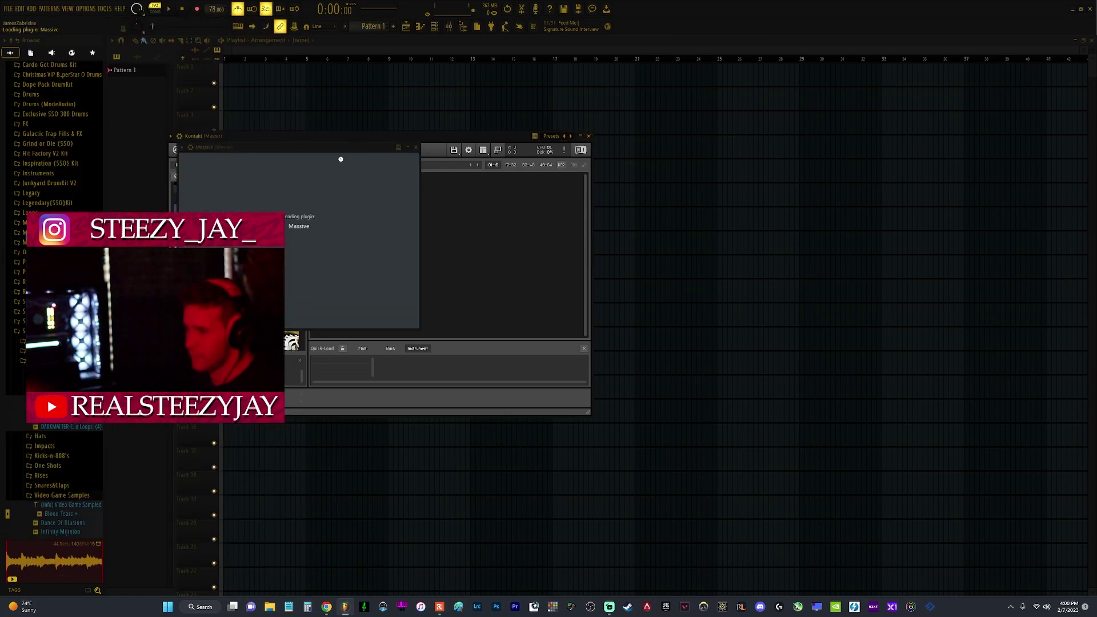
click(650, 168)
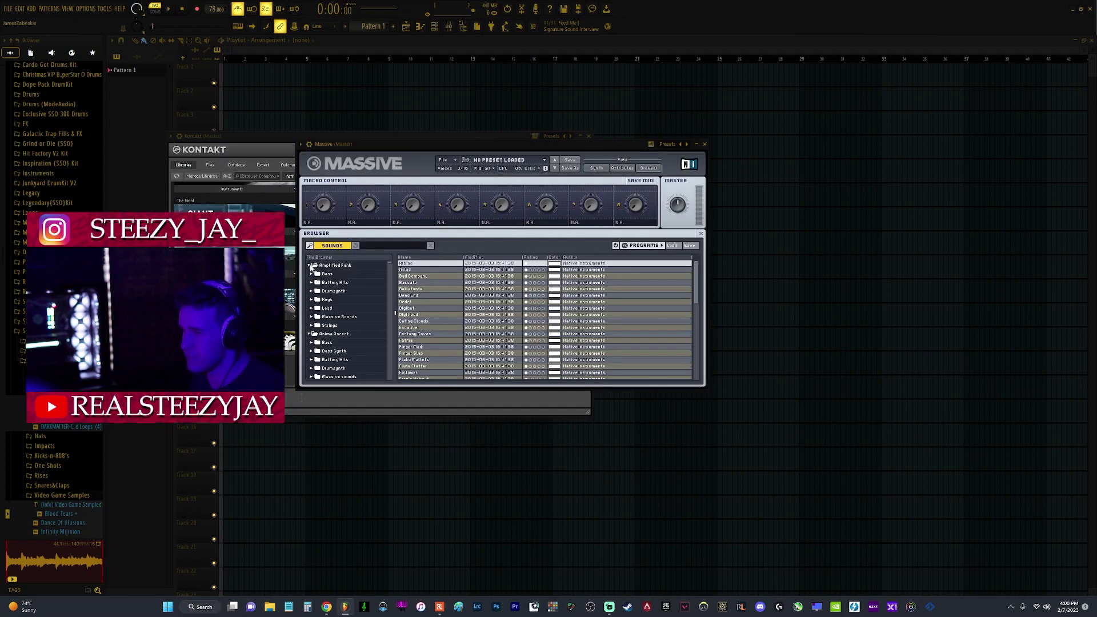
click(312, 267)
scroll(330, 337, down, 10)
click(333, 336)
scroll(333, 338, down, 1)
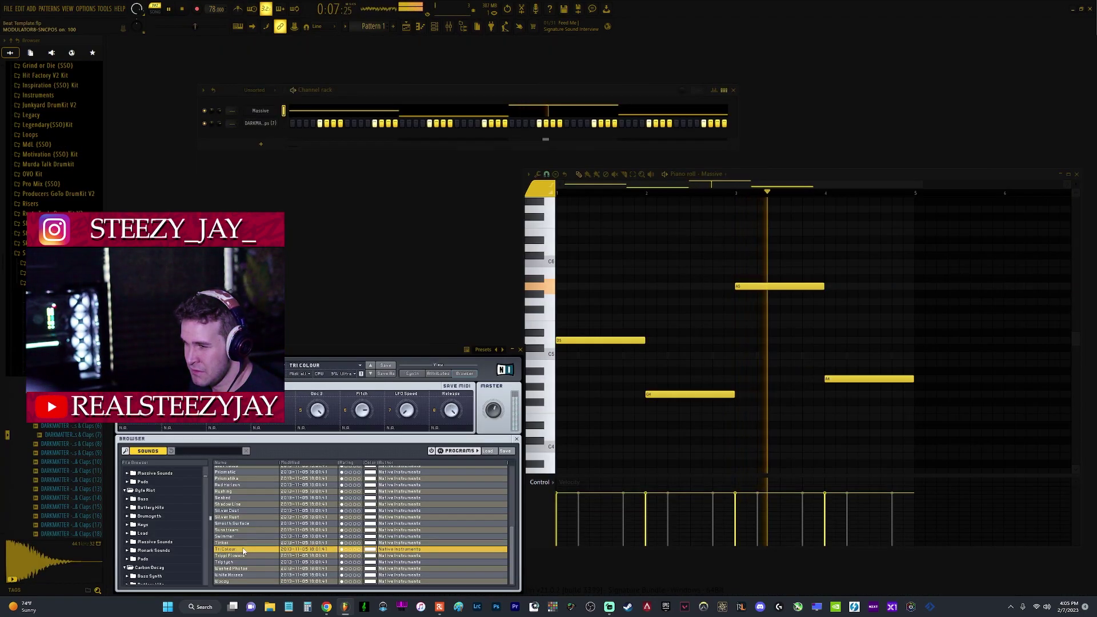
- Play the four-note Massive pattern from the start and listen to it
click(558, 194)
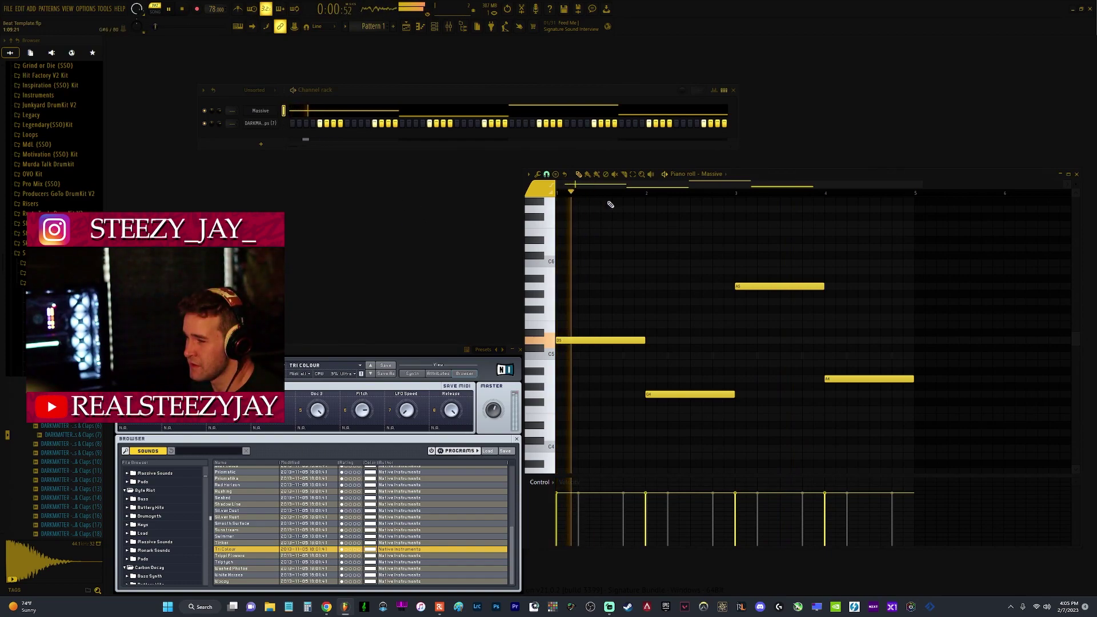
click(558, 194)
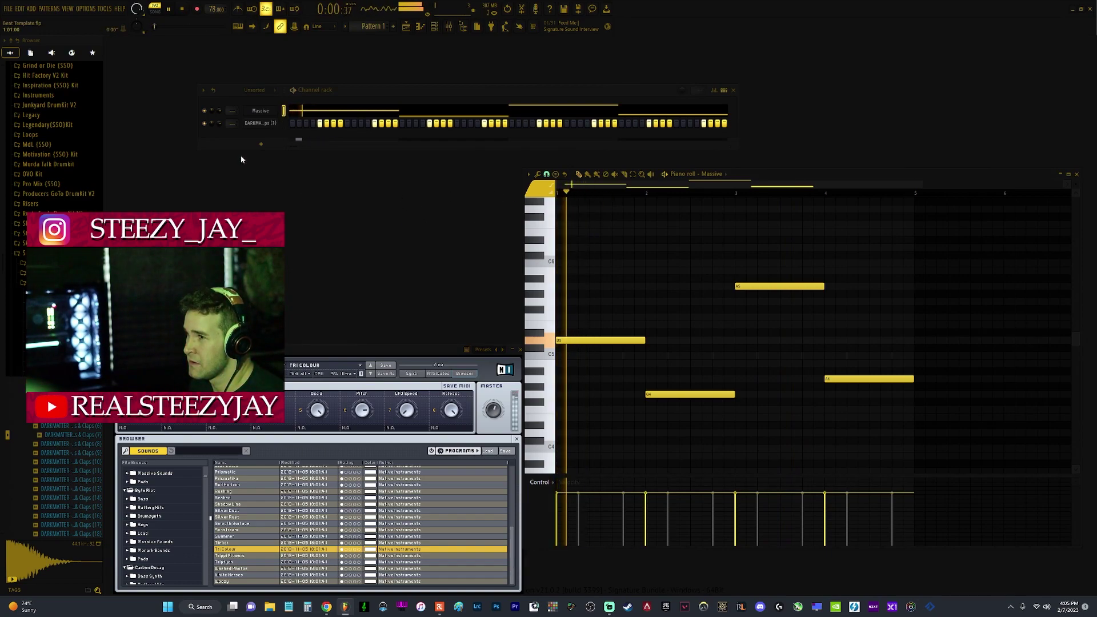
click(169, 9)
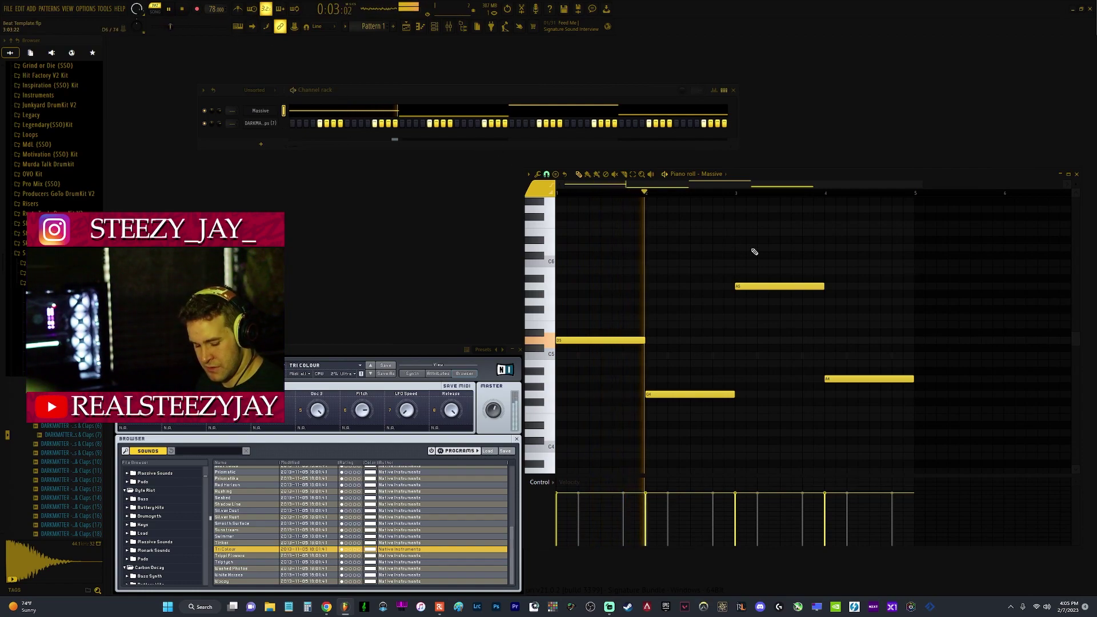
drag(811, 268, 749, 311)
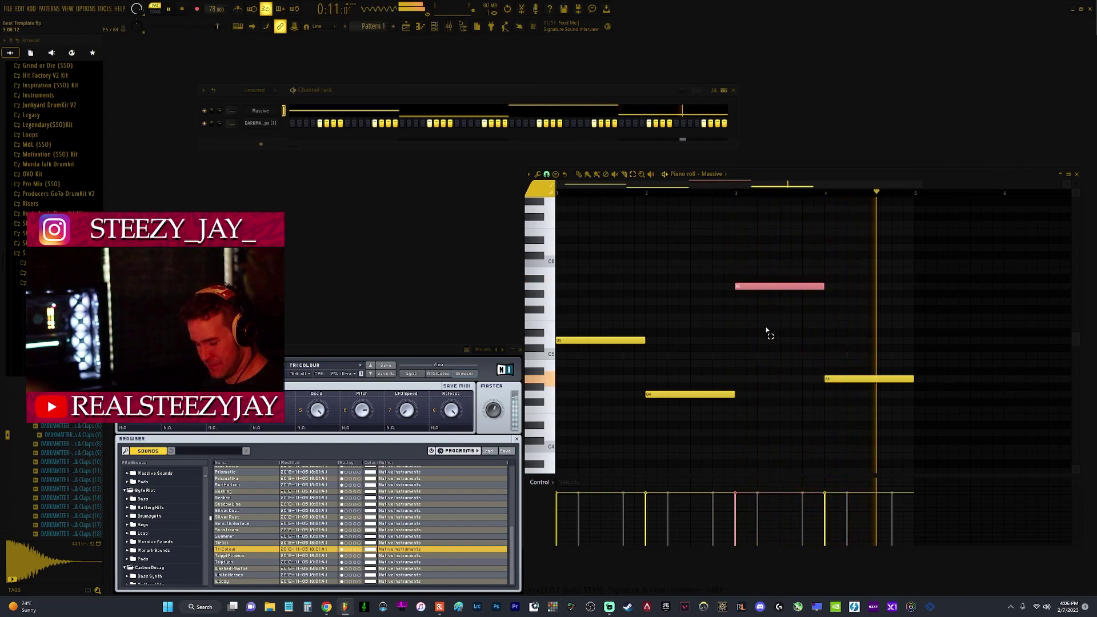
right_click(909, 312)
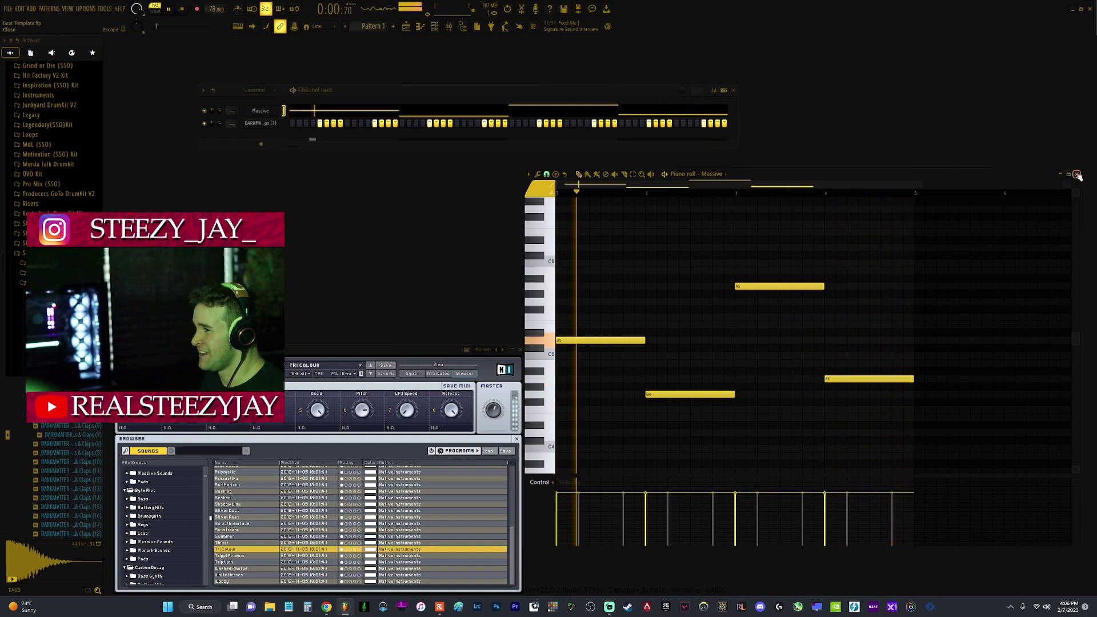
- Select all four Massive notes, transpose them up one octave and play back the pattern
key(r)
click(663, 193)
drag(943, 433, 553, 294)
key(space)
drag(977, 269, 502, 489)
key(space)
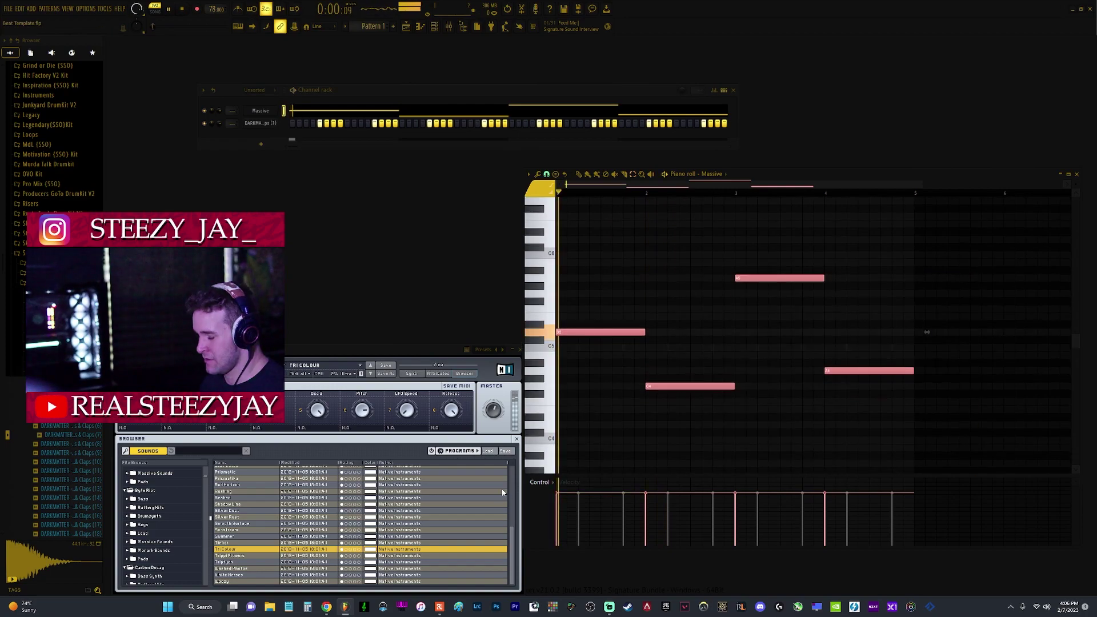
key(ctrl+Up)
key(space)
key(space)
key(space)
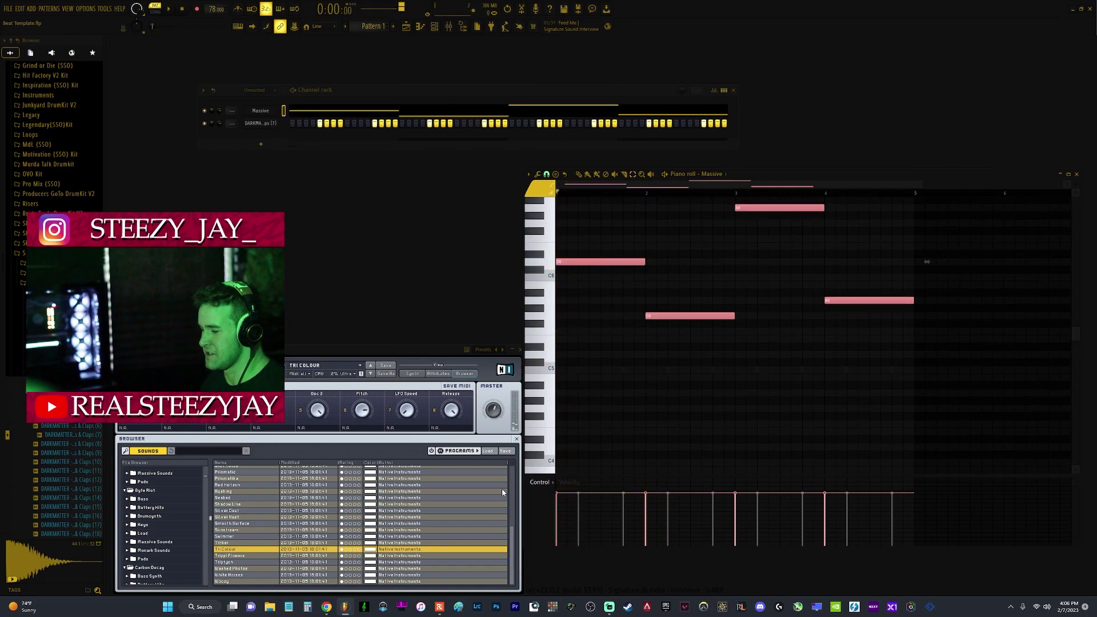
key(space)
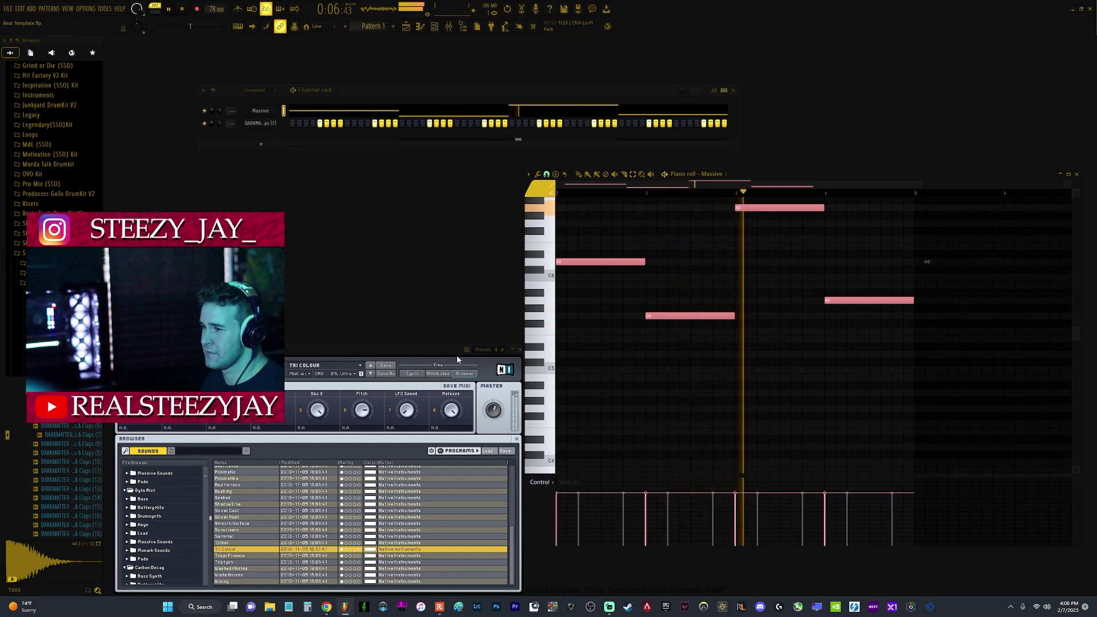
- Route the DARKMATTER claps channel to mixer track 2 and place the opened mixer beneath the channel rack and piano roll
click(517, 349)
drag(233, 123, 232, 117)
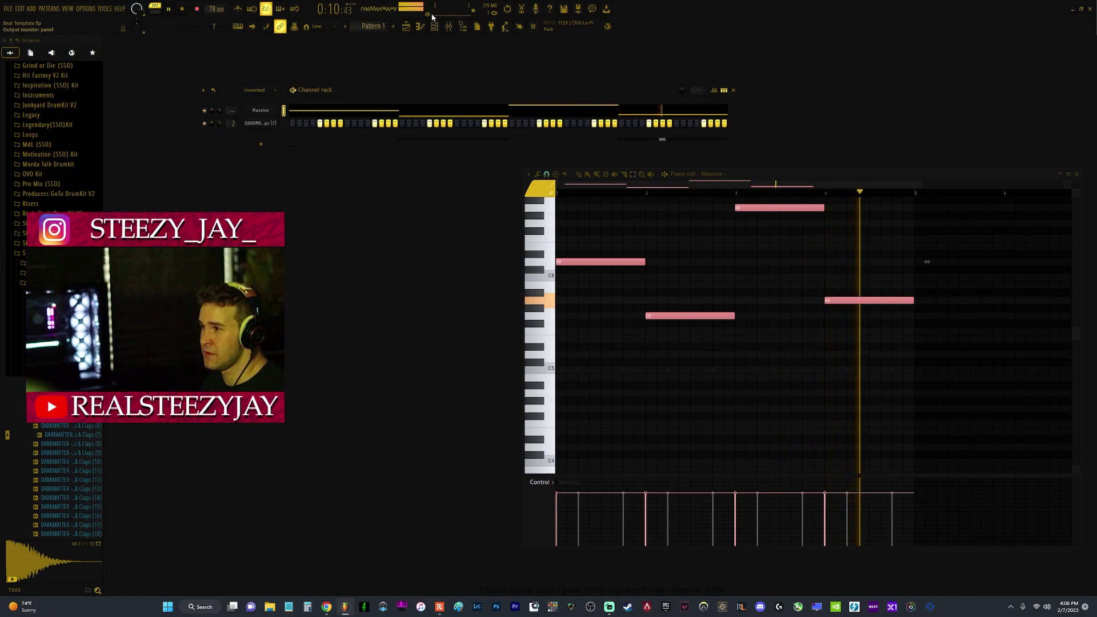
click(448, 27)
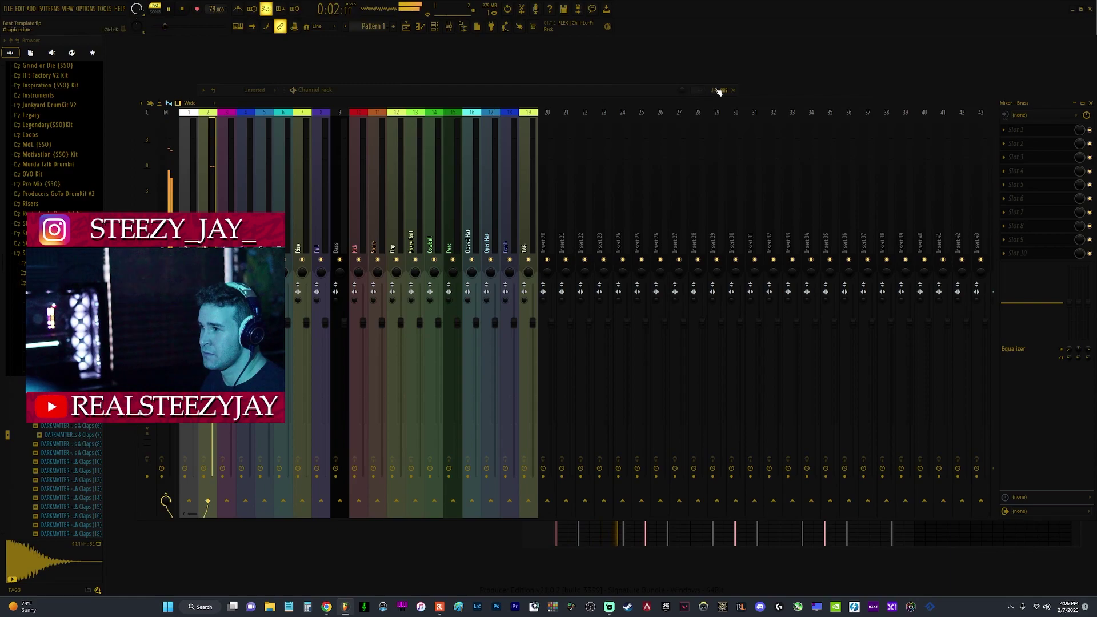
drag(792, 97, 731, 331)
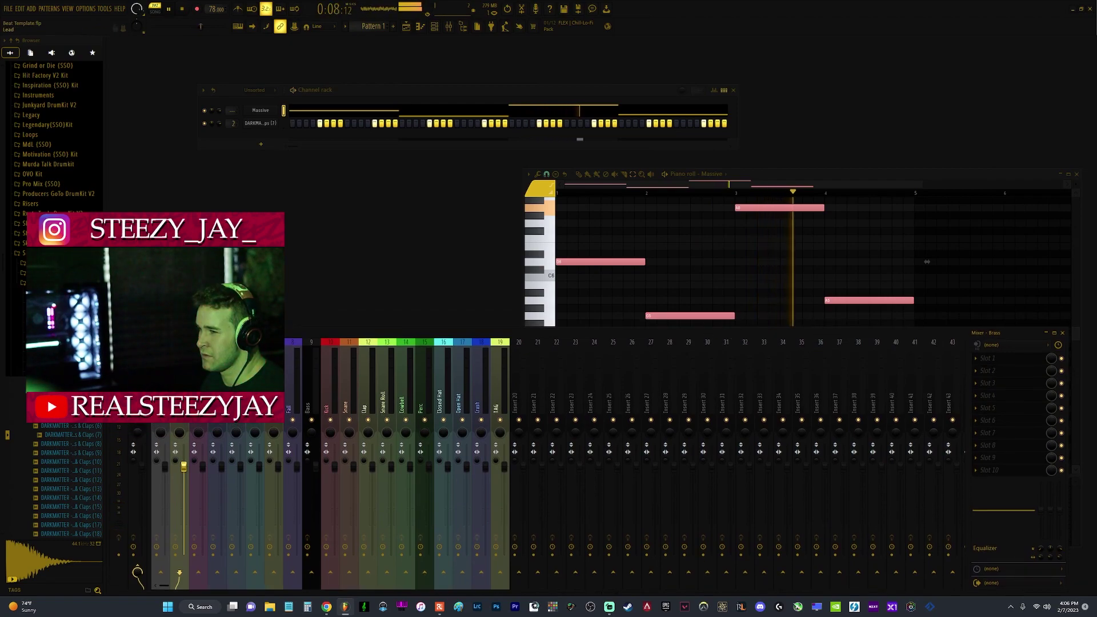
- Reroute the DARKMATTER claps channel to the Pad mixer track and insert FabFilter Pro-Q 3 in that track's first slot
drag(233, 130, 234, 124)
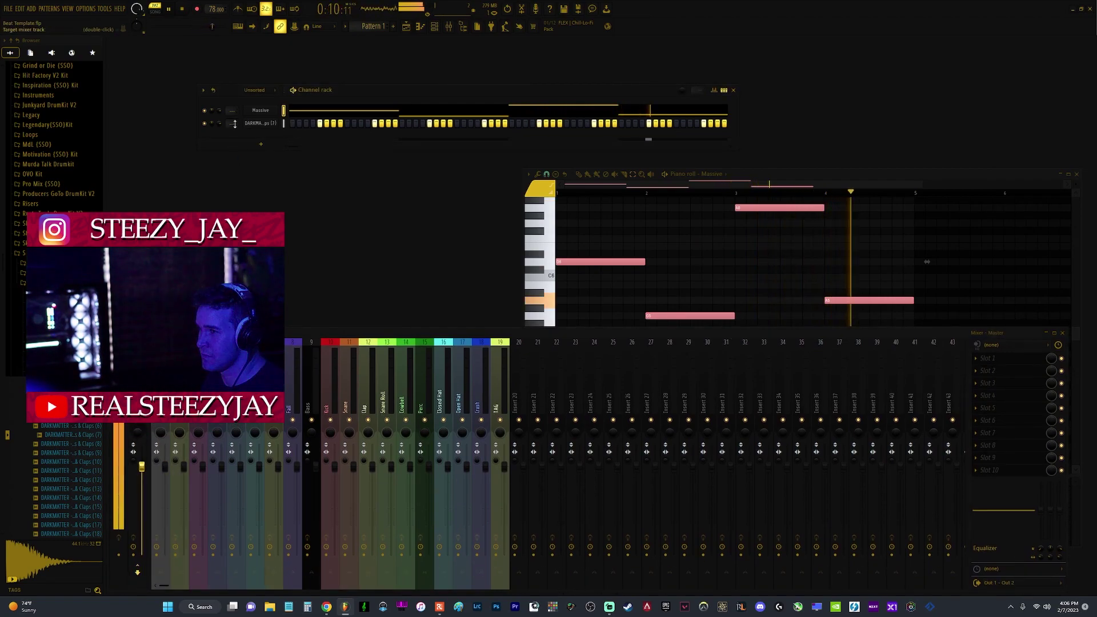
click(1019, 366)
mouse_move(1006, 369)
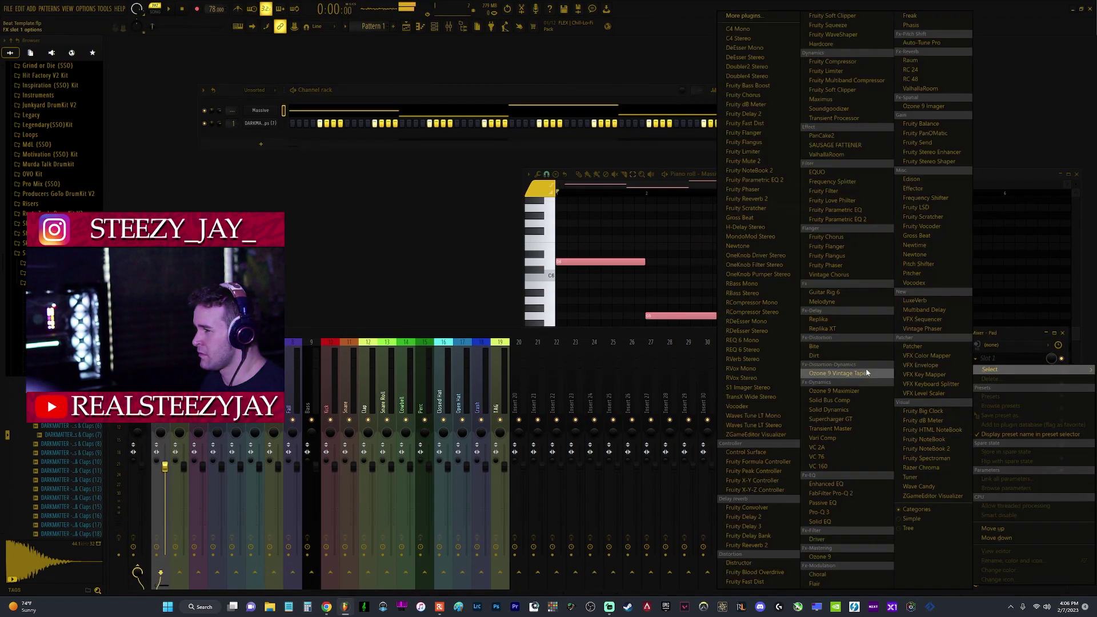
click(857, 513)
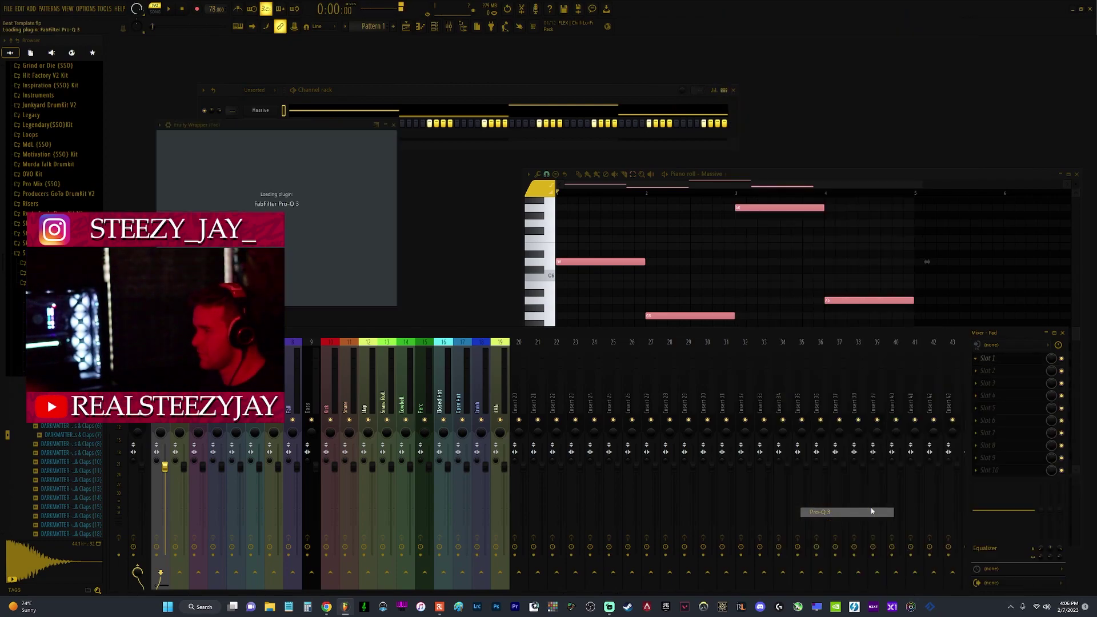
key(space)
drag(361, 125, 704, 77)
- Clear the DARKMATTER claps channel's mixer routing, route the Massive channel to mixer track 1 and examine its spectrum in Pro-Q 3 during playback
drag(232, 123, 233, 128)
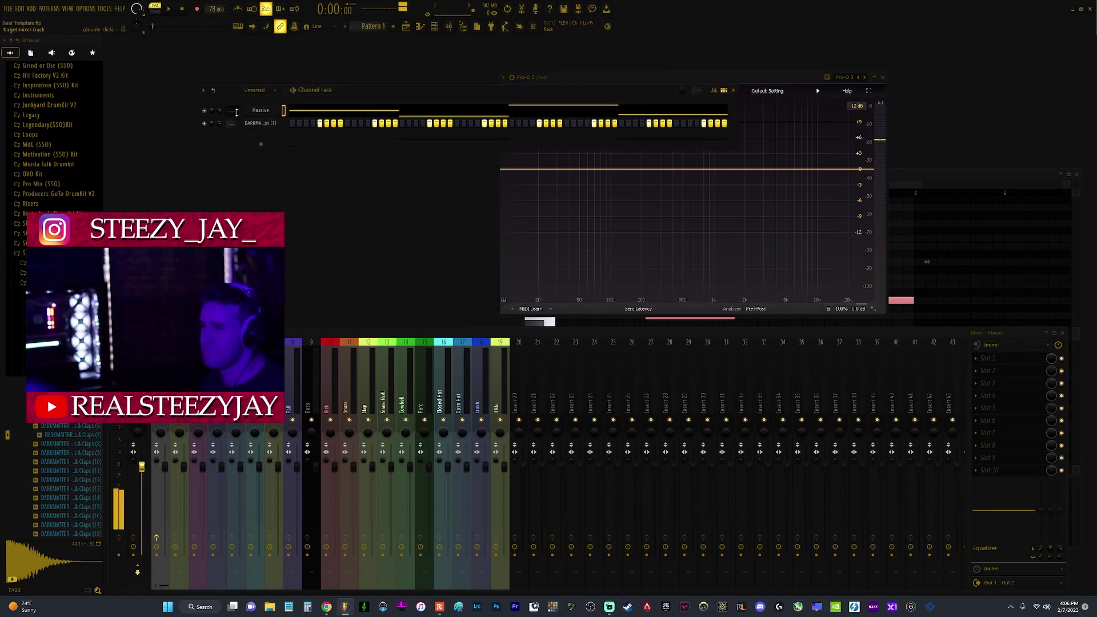
key(space)
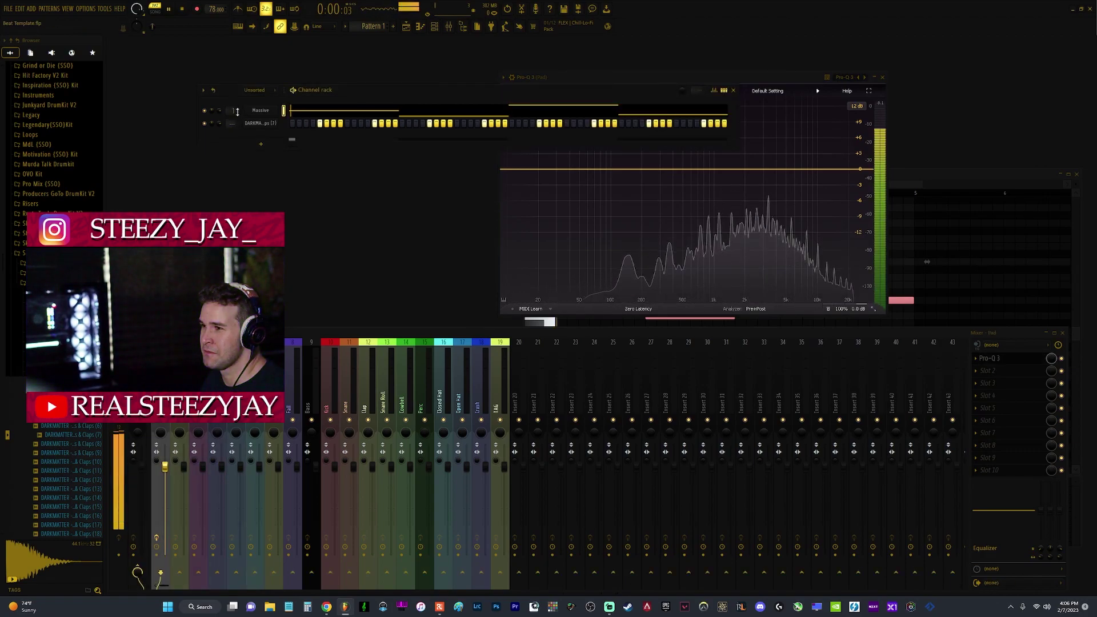
click(758, 97)
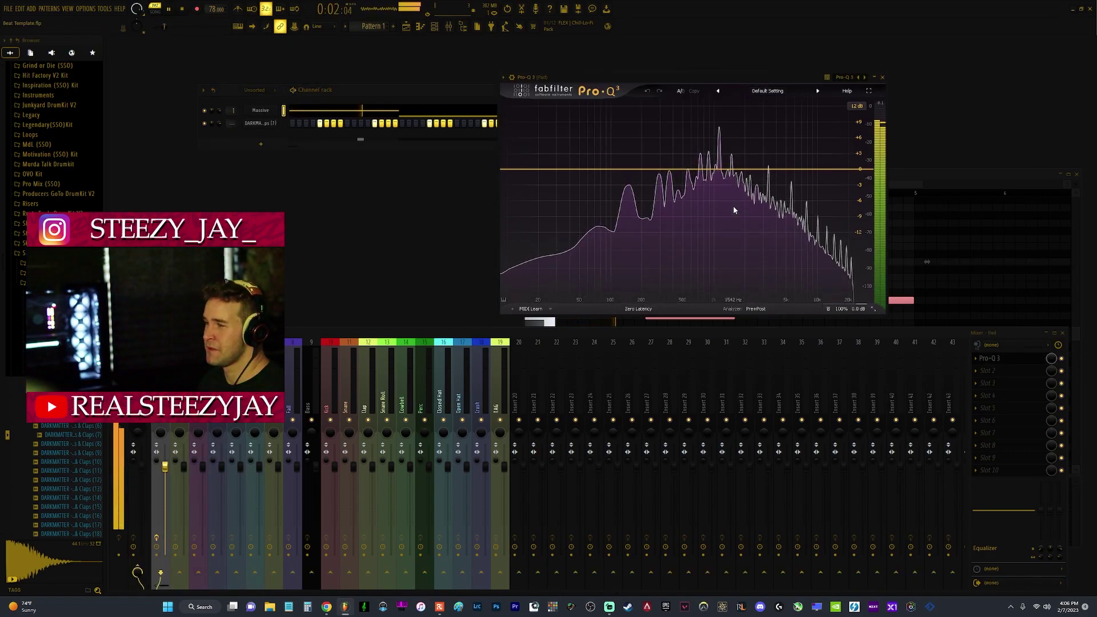
mouse_move(734, 210)
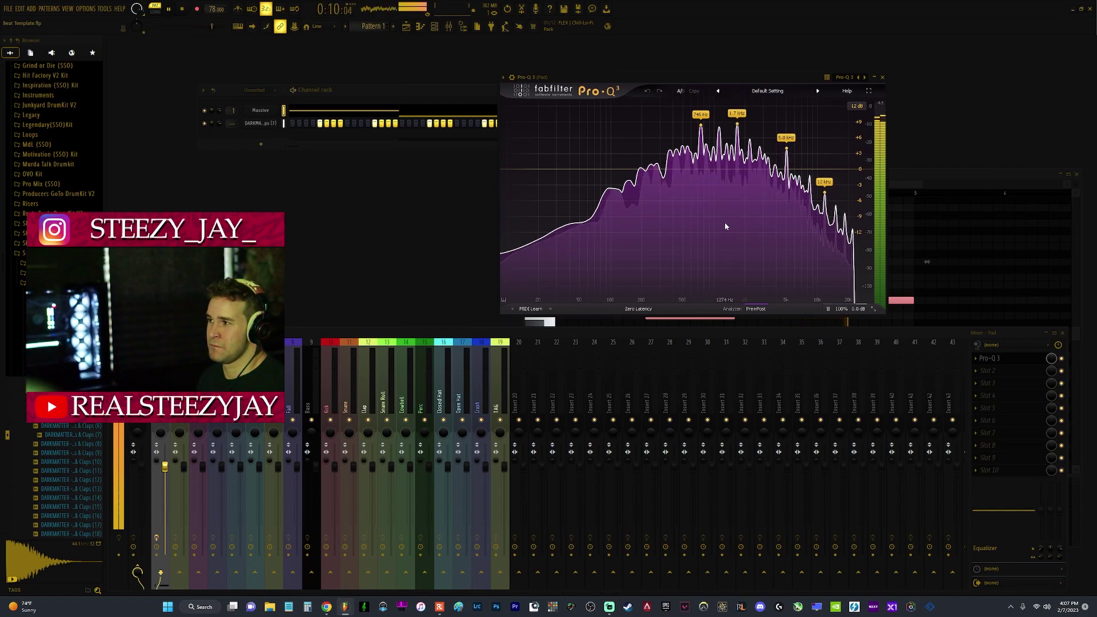
- Transpose the four Massive notes down two octaves in the piano roll and play back the pattern
click(930, 173)
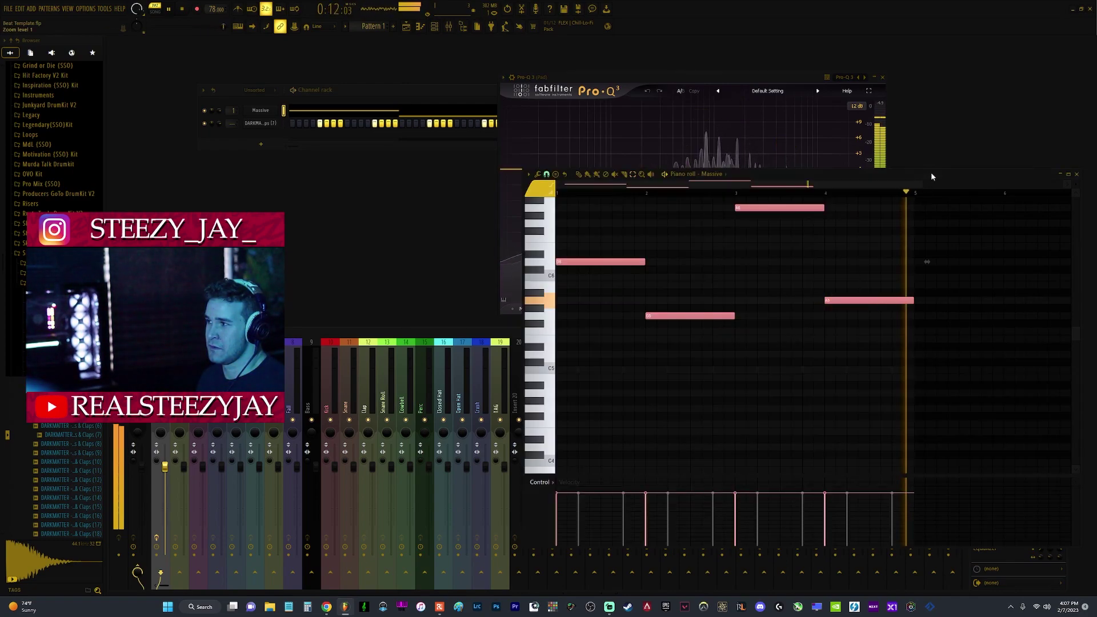
key(ctrl+Down)
key(ctrl+Down)
key(space)
key(space)
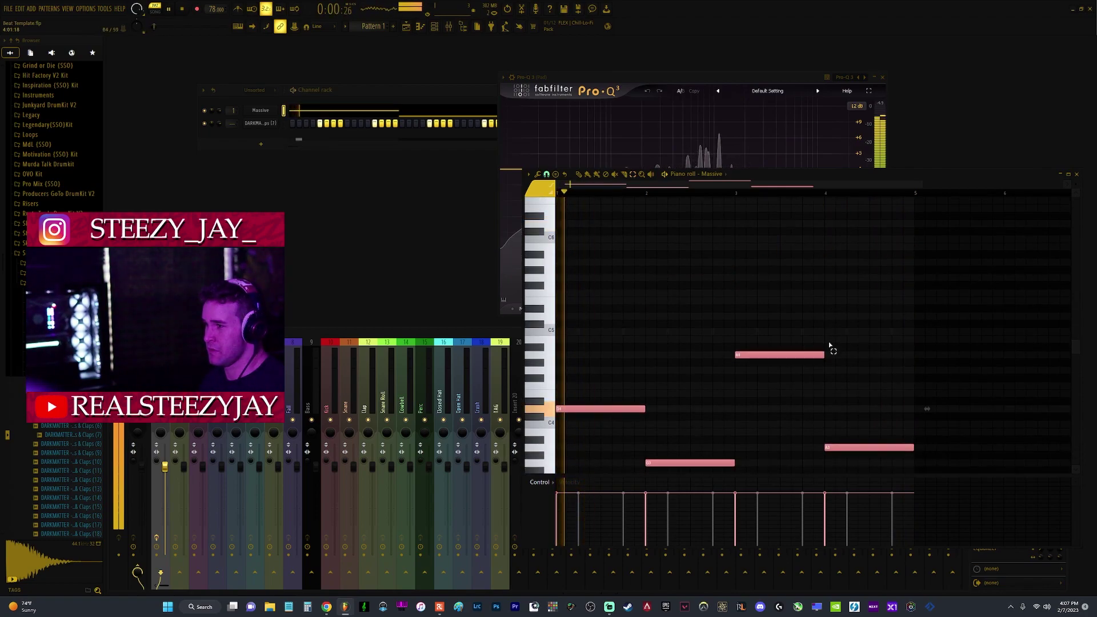
- Restart playback, examine the lowered notes' spectrum in Pro-Q 3 and return to the Massive piano roll
key(space)
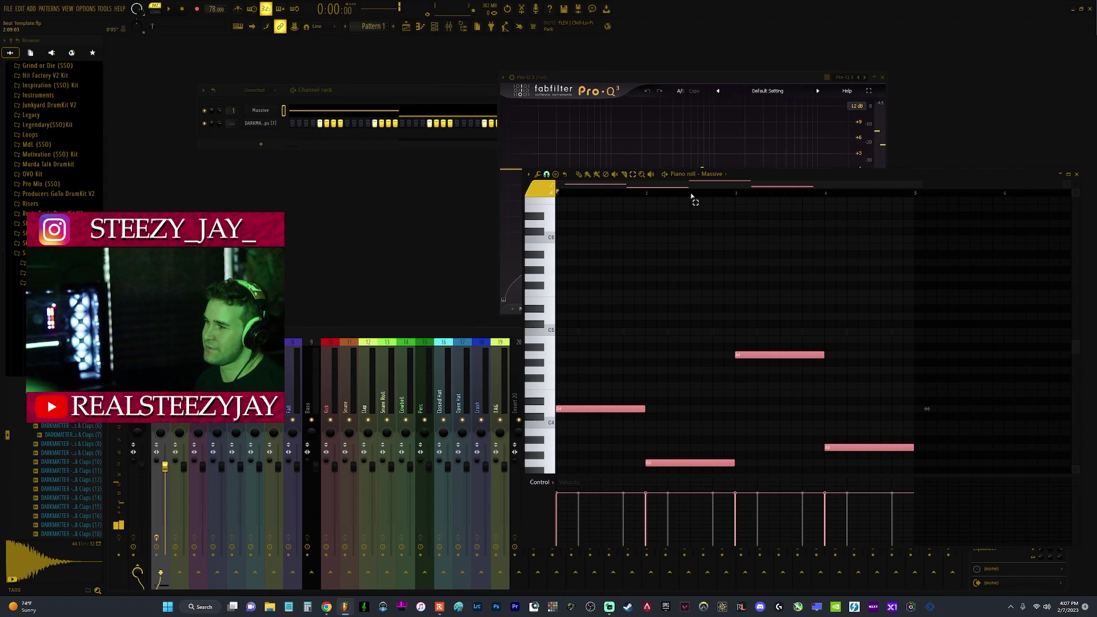
key(space)
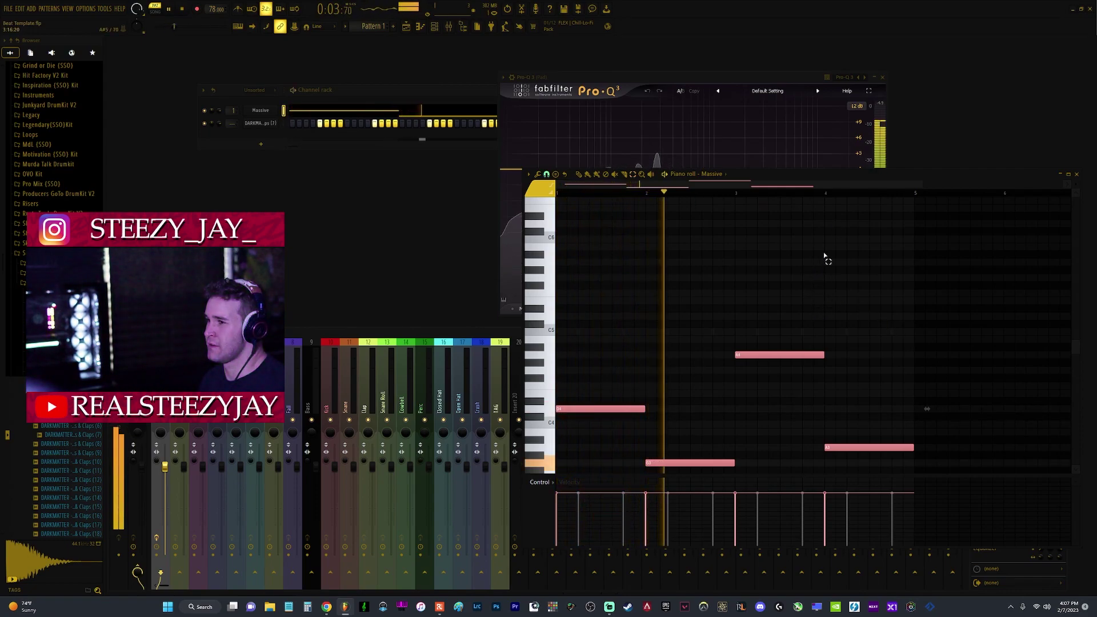
click(628, 87)
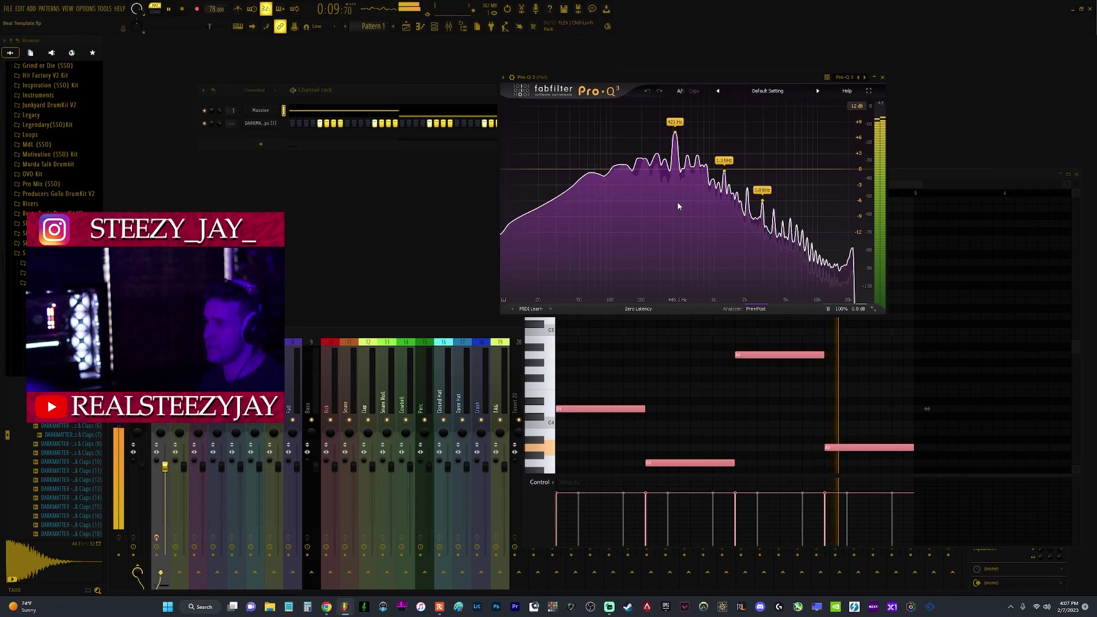
click(920, 181)
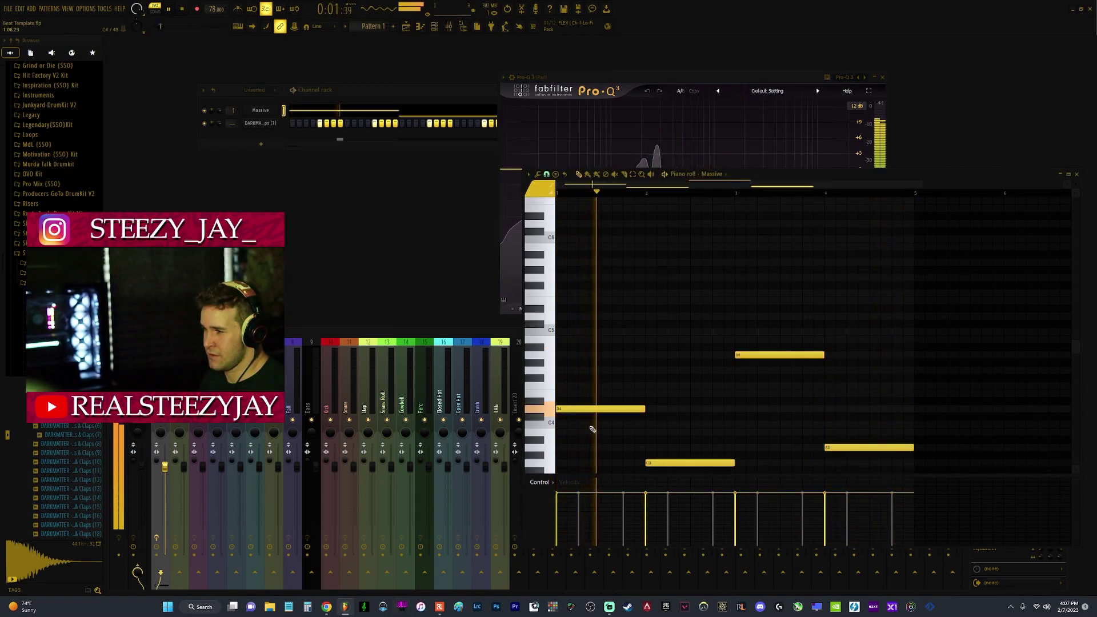
- Complete the D minor chord in bar 1 by adding F4 and A4 above D4, checking the chord on AutoChords.com
click(569, 386)
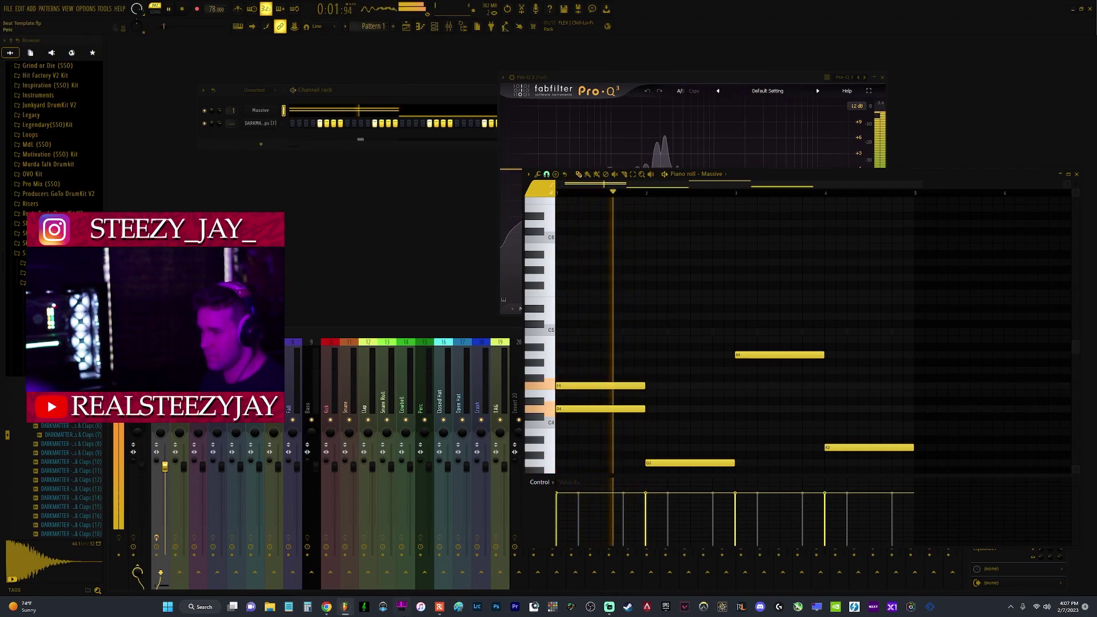
click(326, 607)
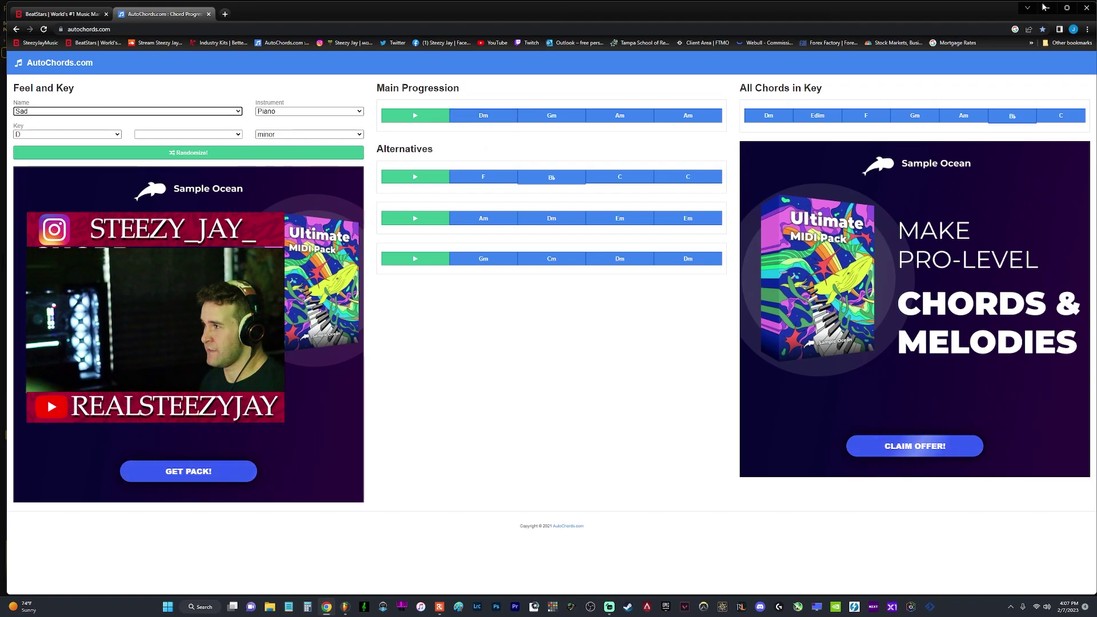
key(alt+Tab)
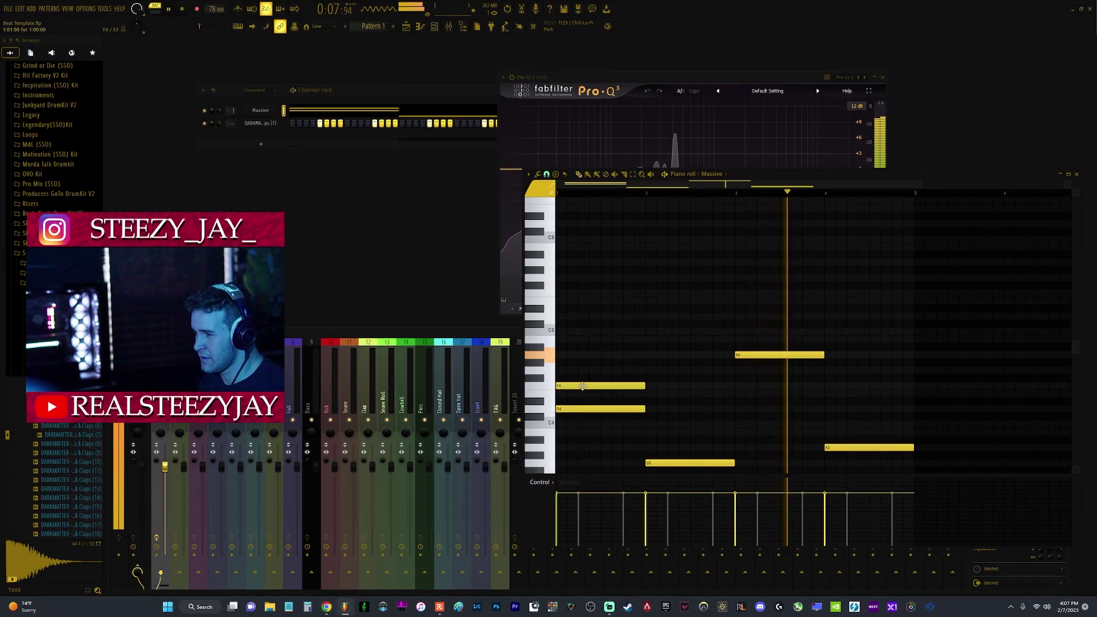
click(577, 355)
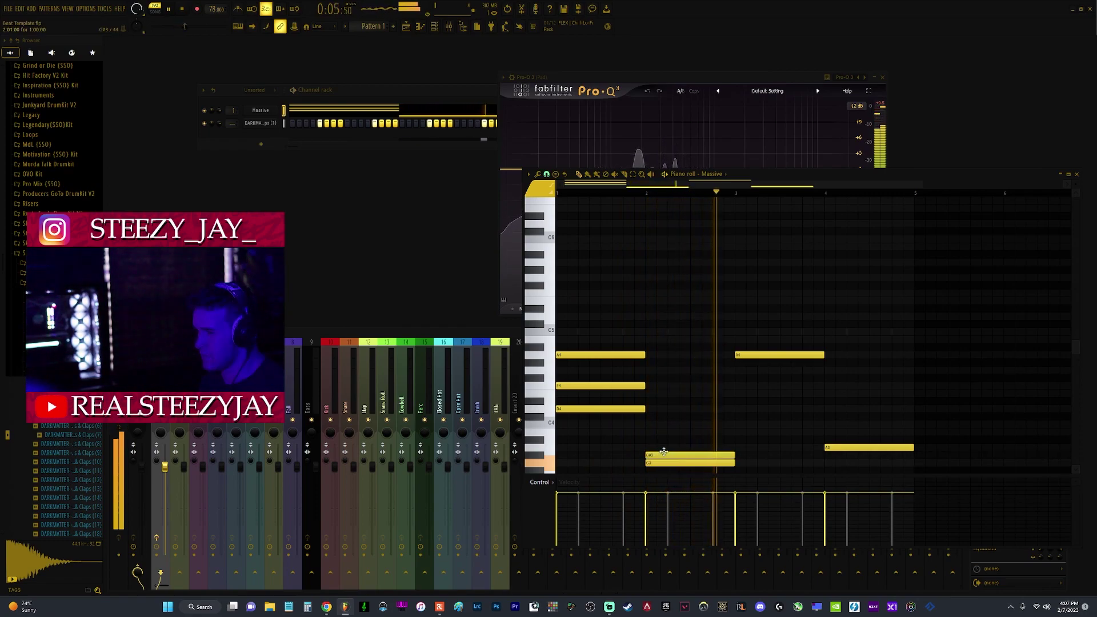
- Build the Gm chord in bar 2 by adding A#3 and D4 above G3, checking its notes on AutoChords.com
click(665, 447)
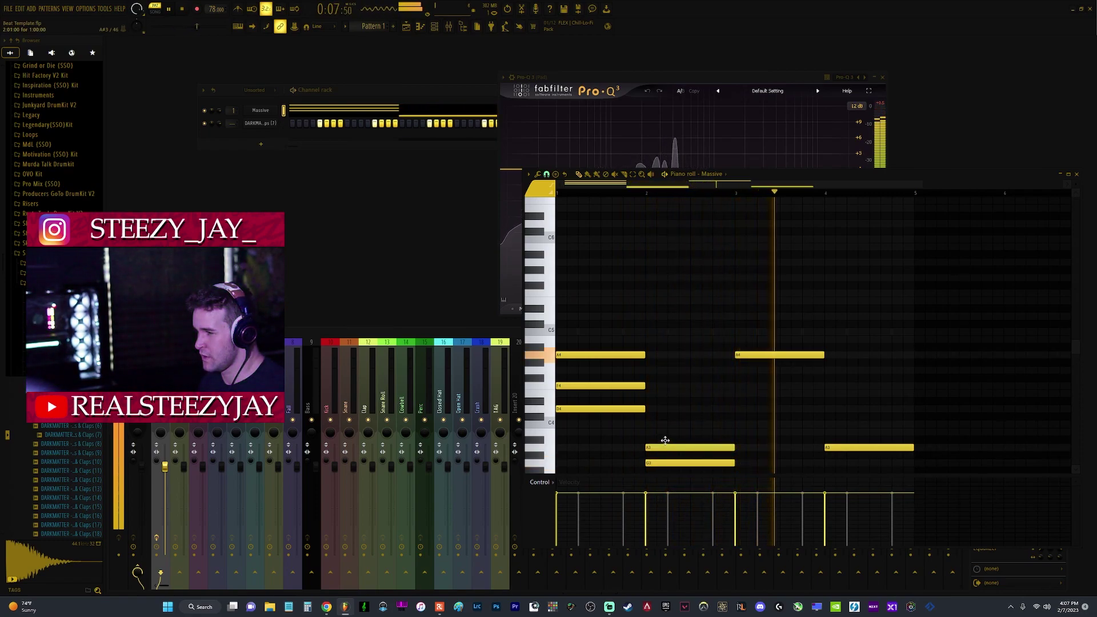
drag(664, 447, 667, 431)
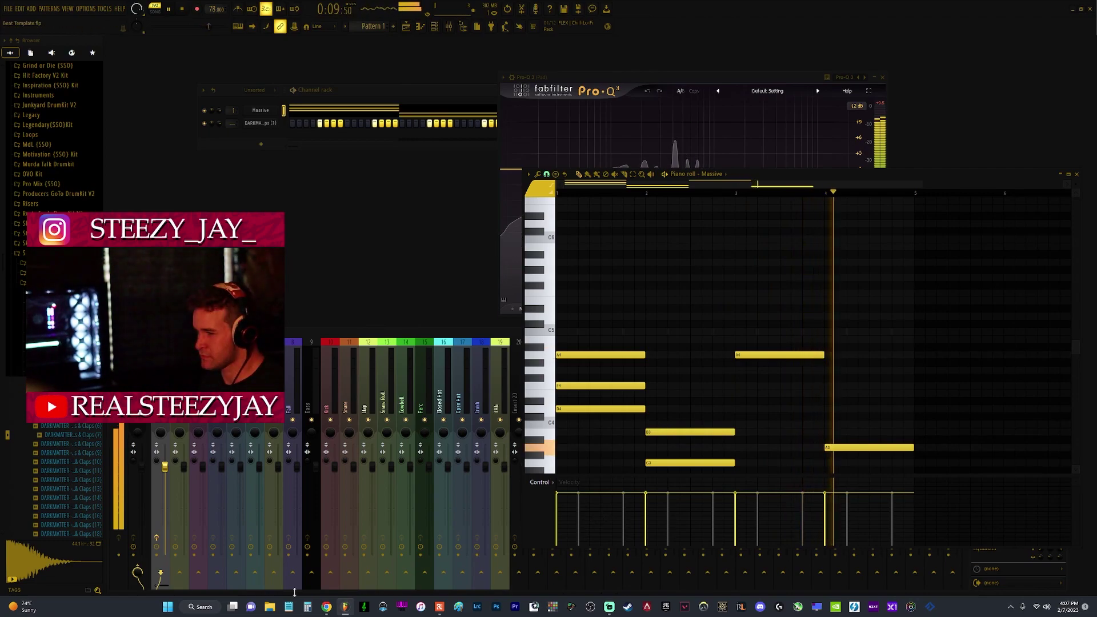
key(alt+Tab)
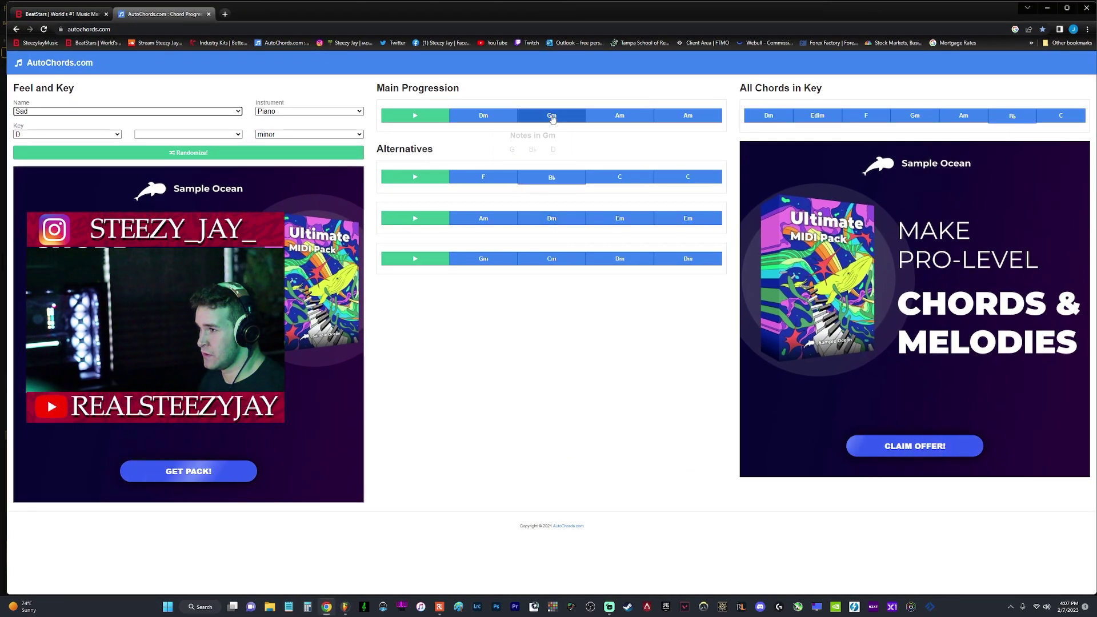
click(1047, 8)
drag(678, 433, 698, 411)
click(663, 409)
key(space)
key(space)
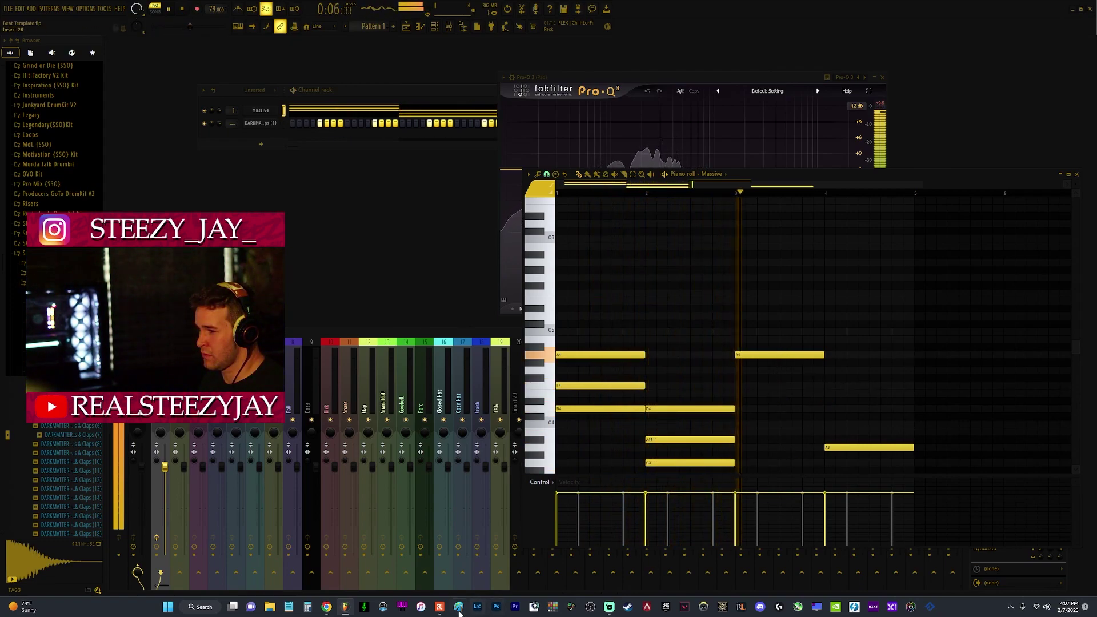
- Look up Am on AutoChords.com, add C5 and E4 to the A4 note in bar 3, and lower the C5 one octave
click(326, 606)
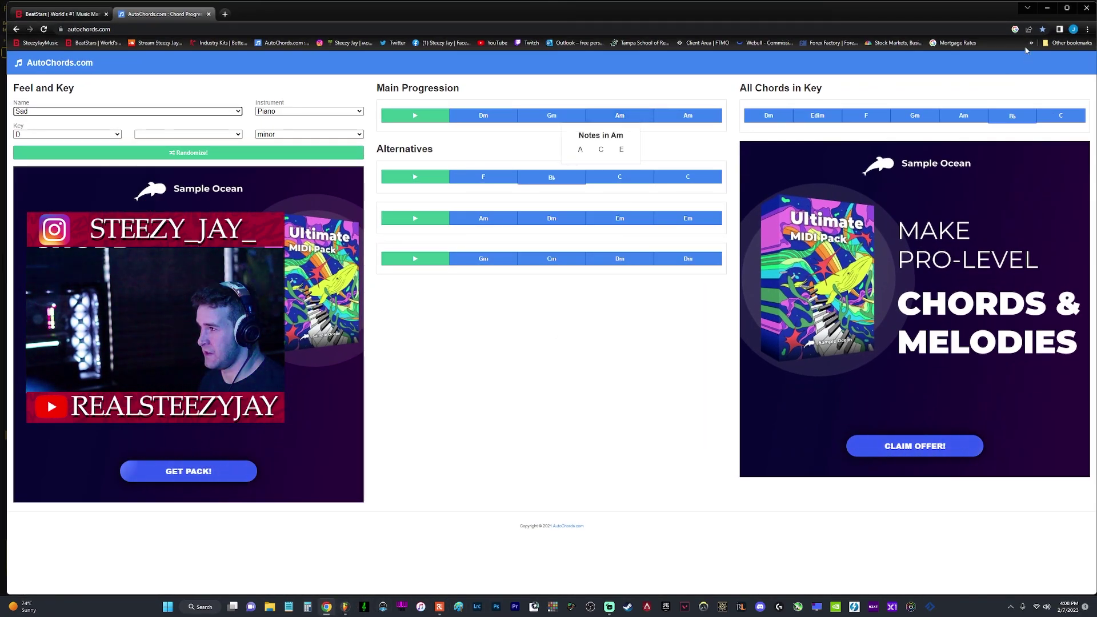
click(1045, 14)
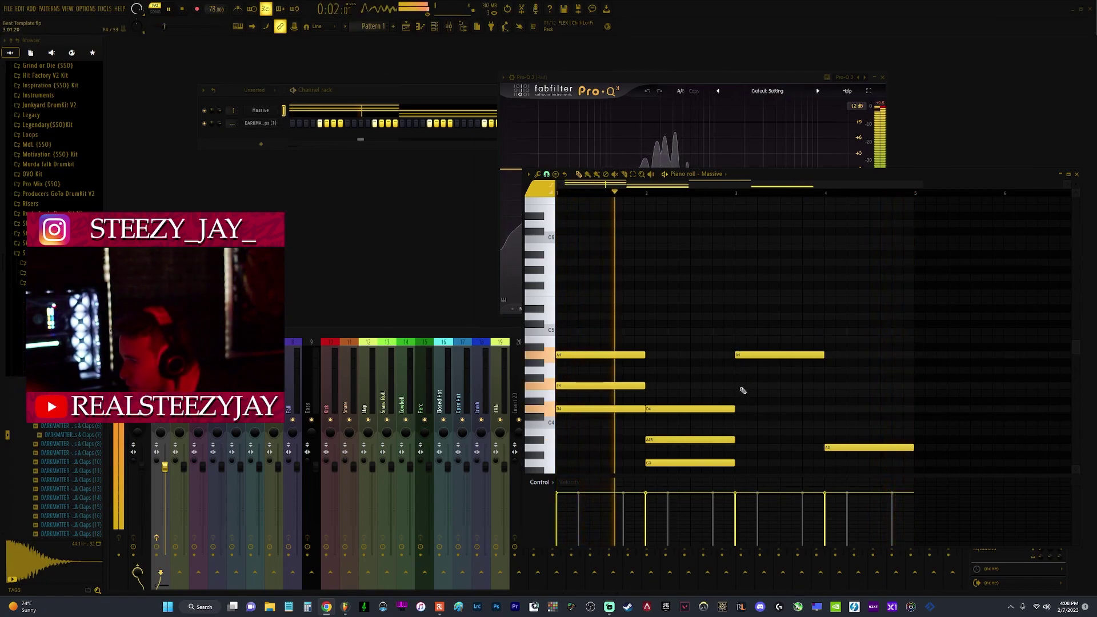
click(753, 331)
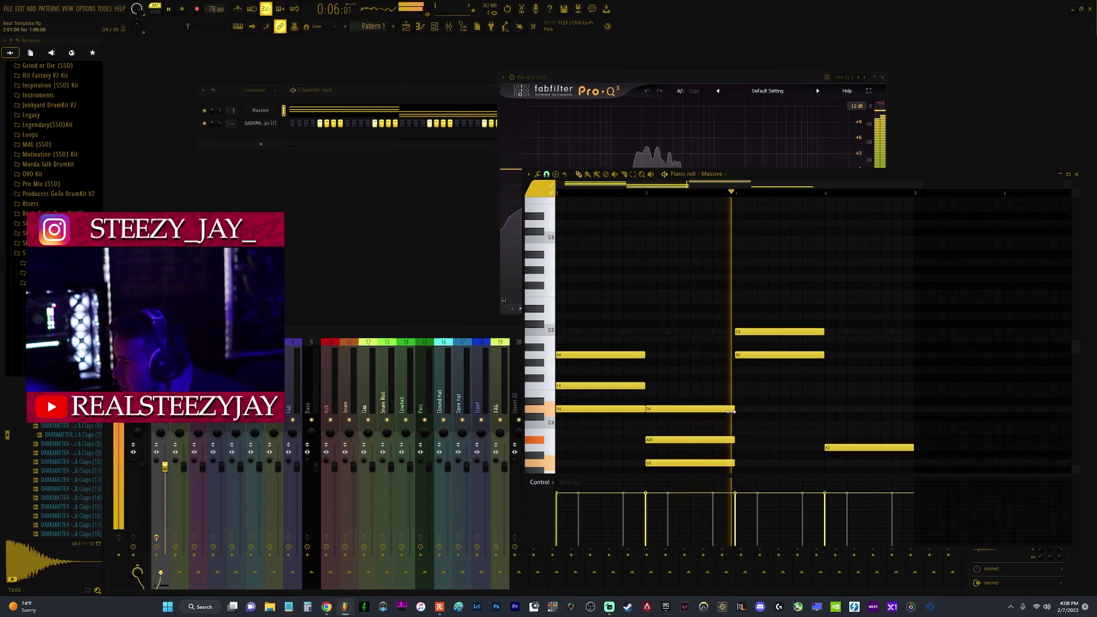
click(743, 394)
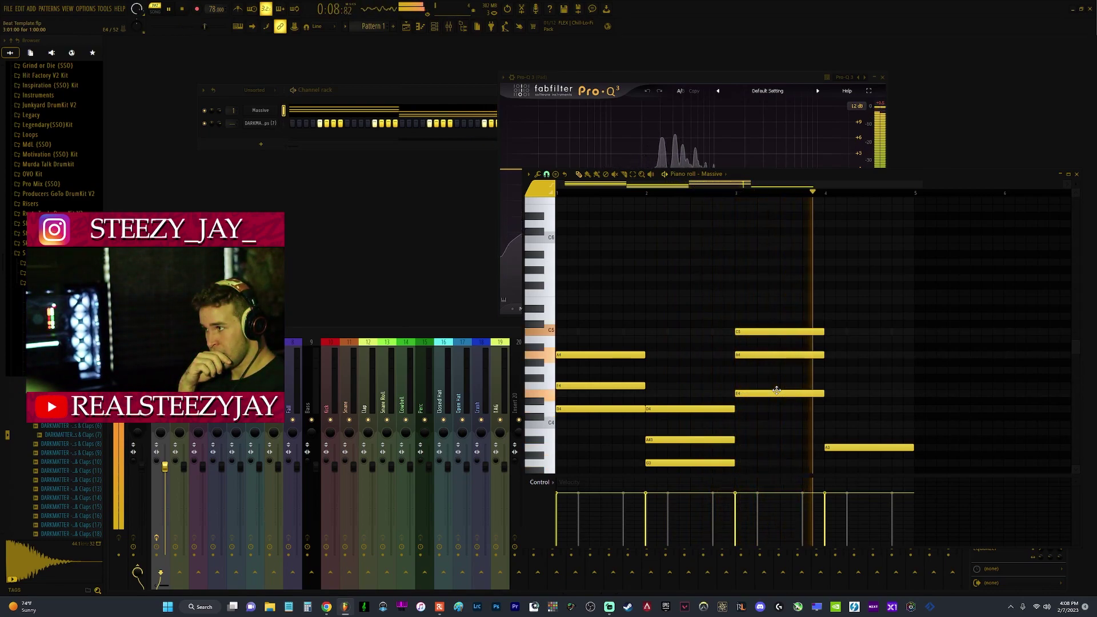
click(784, 330)
key(ctrl+Down)
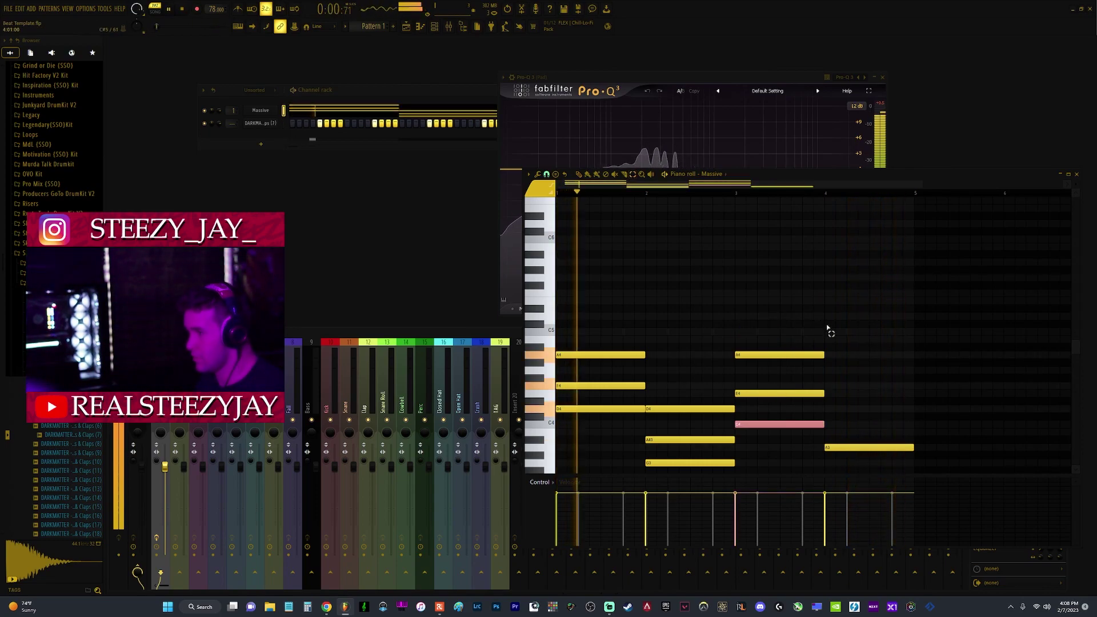
click(901, 335)
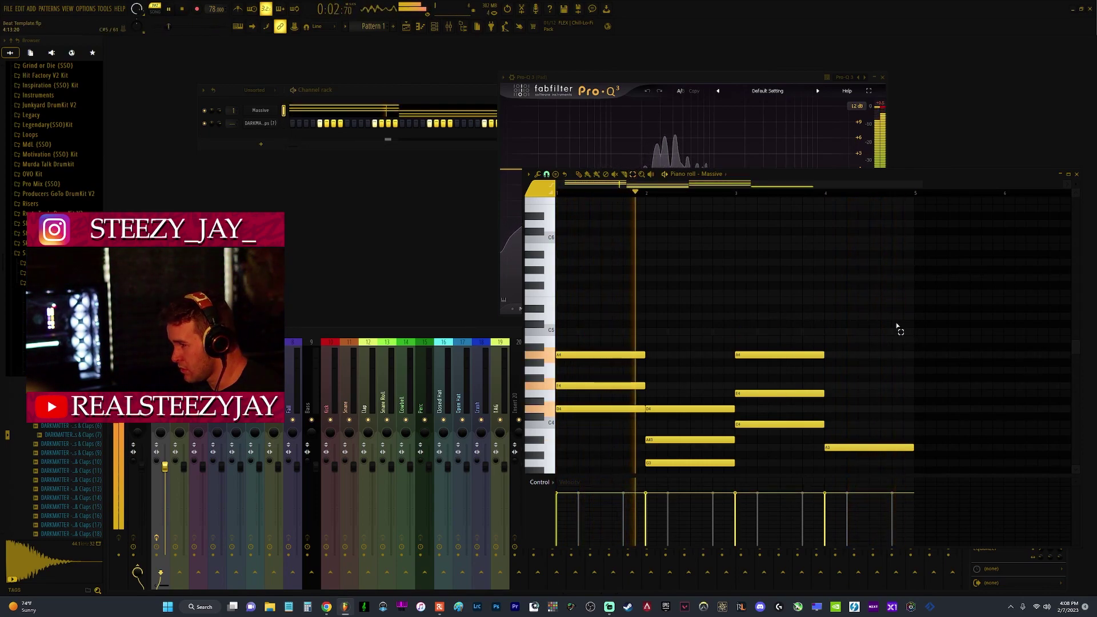
- Transpose the C4 and E4 notes in bar 3 up one octave and clear the selection
scroll(901, 377, down, 3)
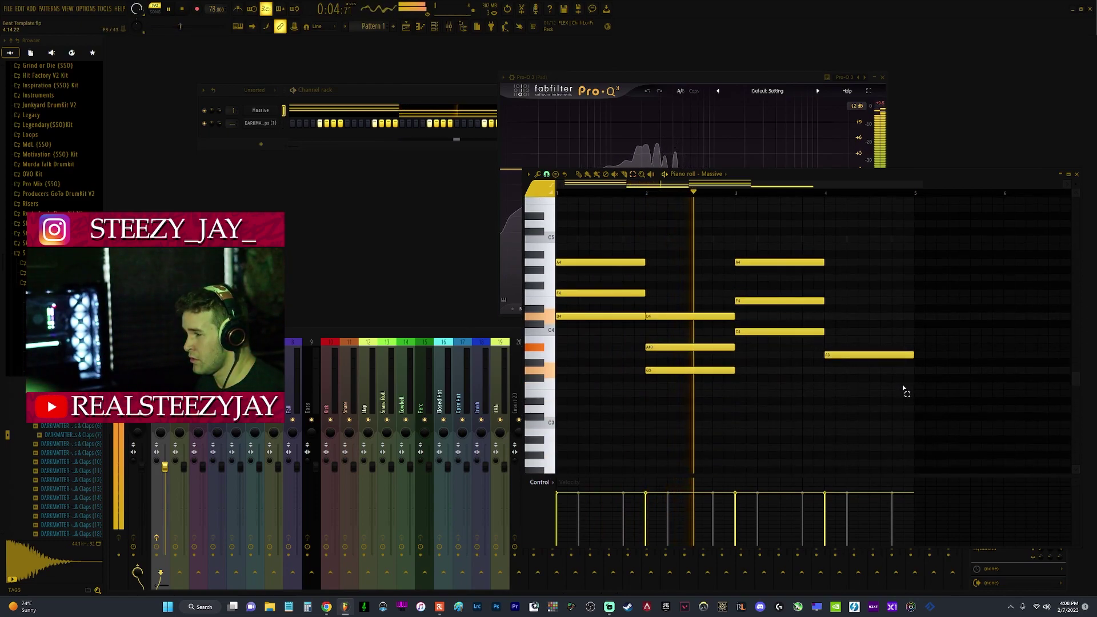
scroll(902, 382, up, 2)
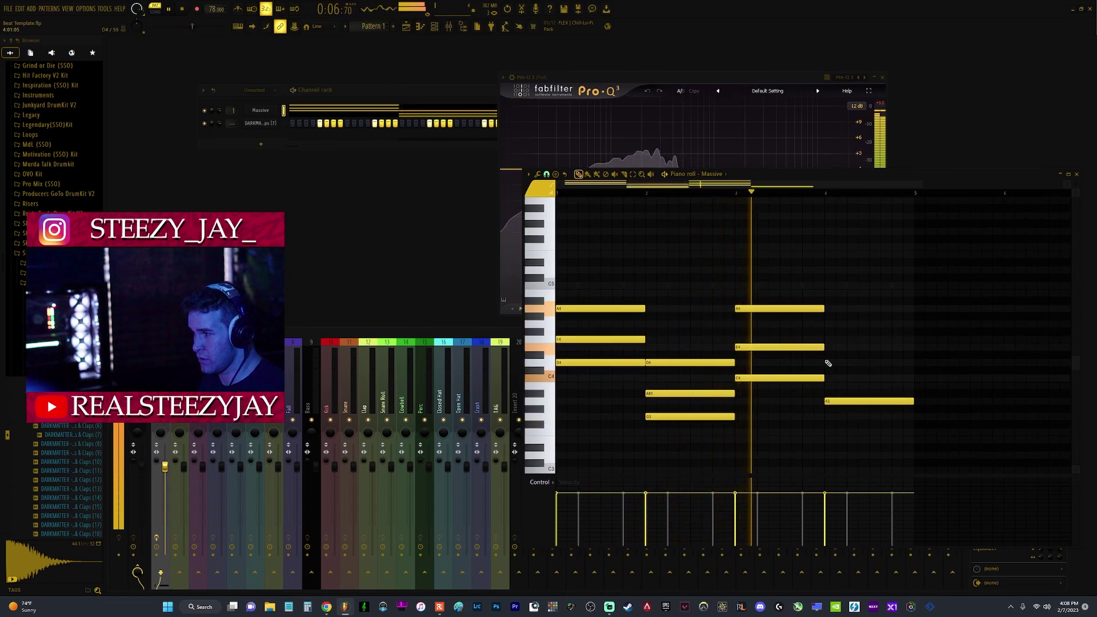
drag(837, 329, 737, 383)
key(ctrl+Up)
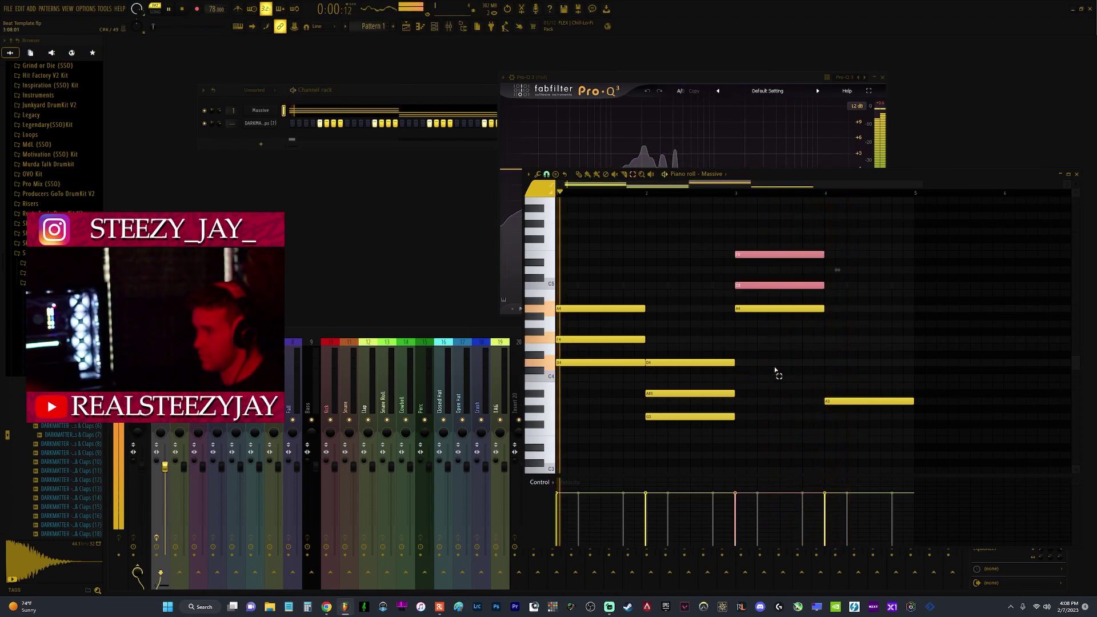
ctrl+click(848, 372)
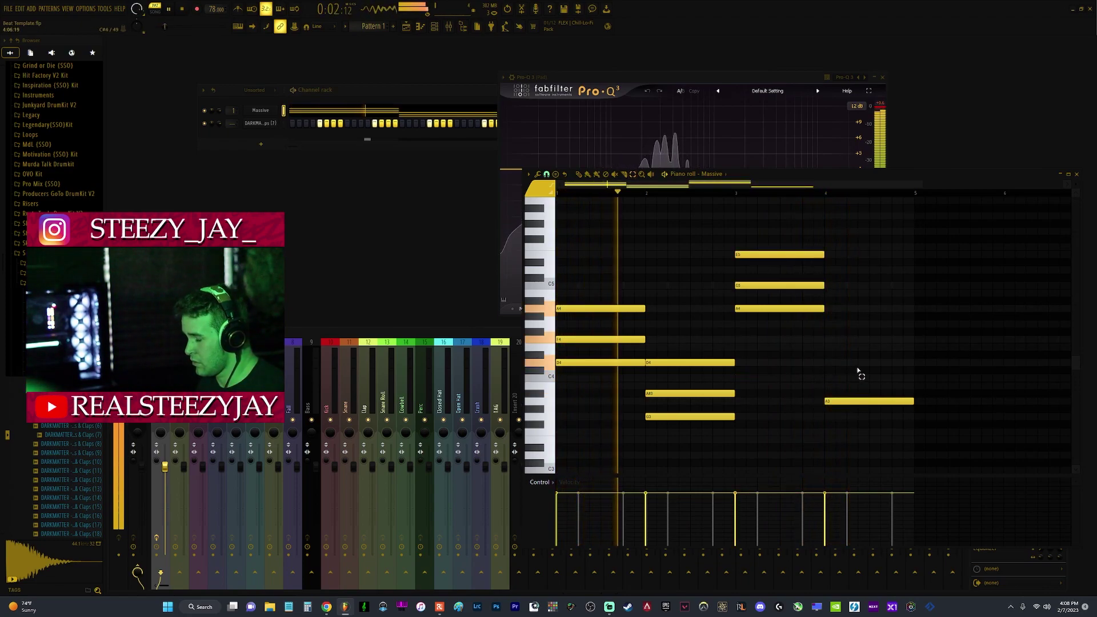
- Complete the Am chord in bar 4 by adding E4 and C4 above the A3 note
click(839, 340)
drag(886, 340, 877, 342)
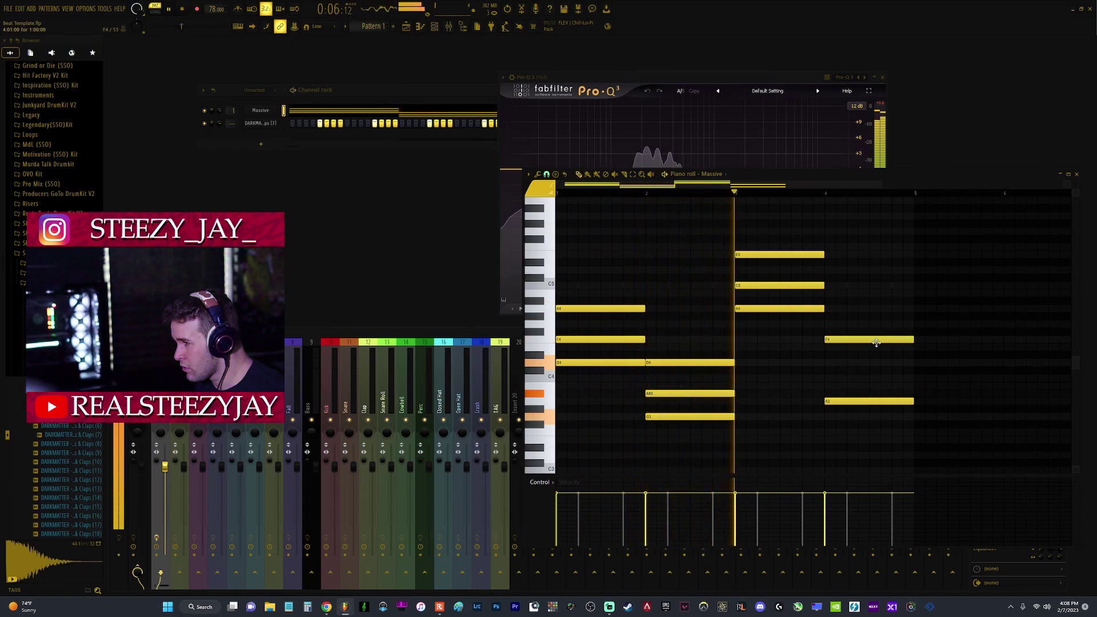
drag(877, 342, 869, 349)
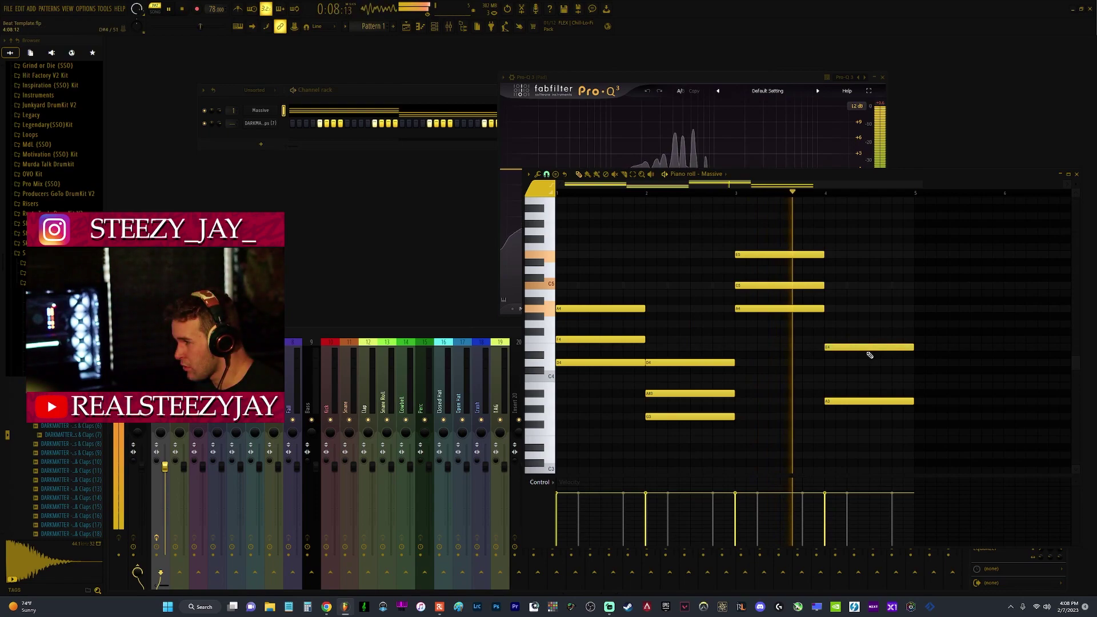
click(828, 378)
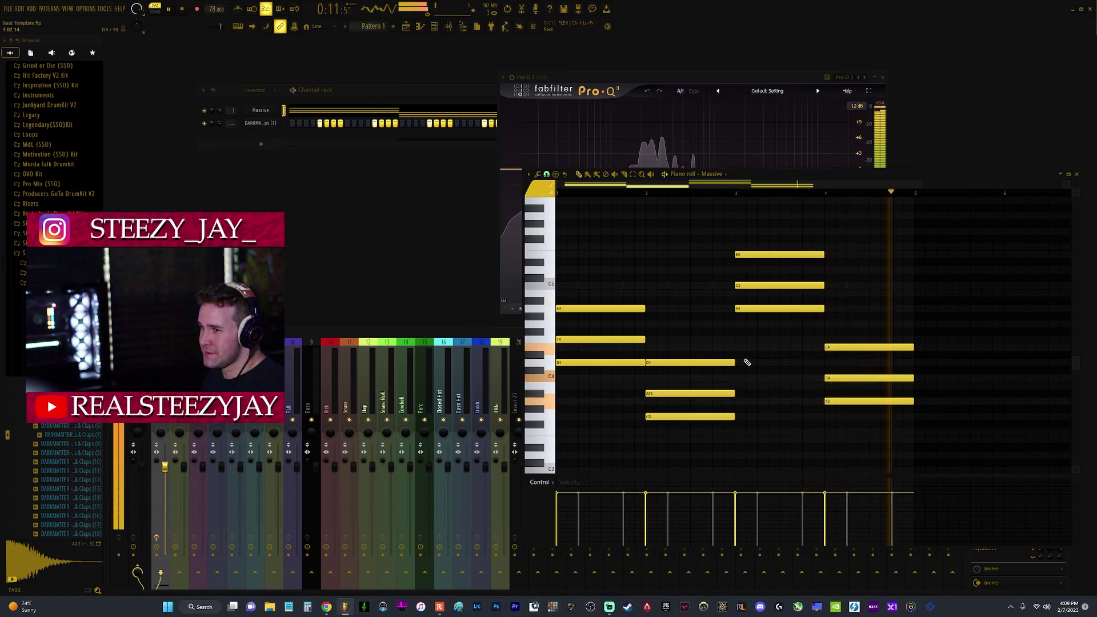
- Double the chord roots an octave higher with D5 in bar 1 and G4 in bar 2, and replay the pattern
key(space)
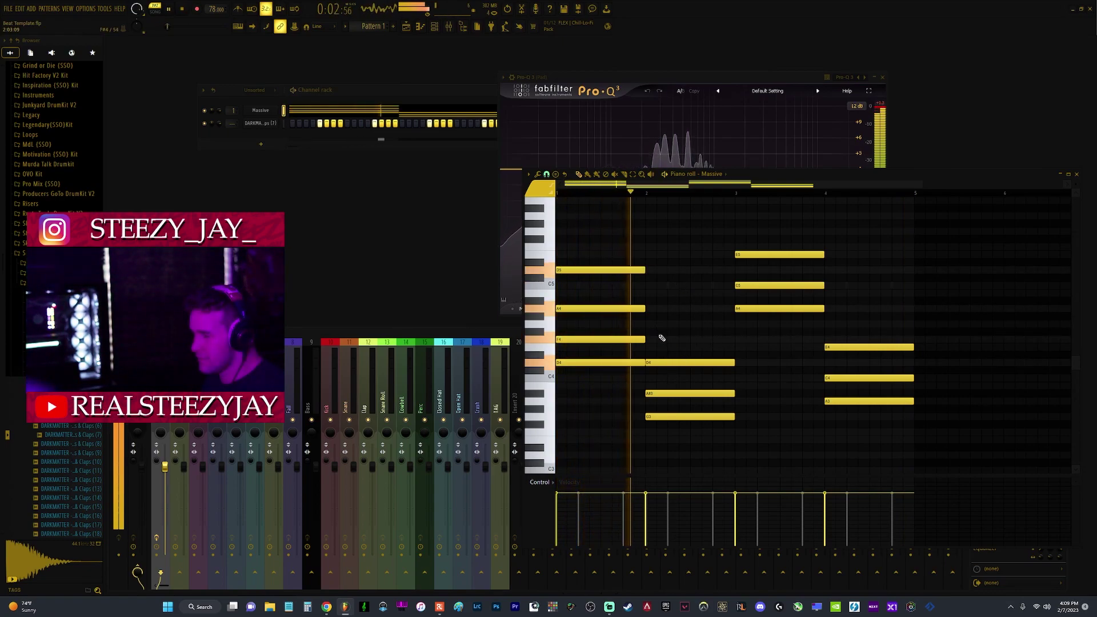
key(space)
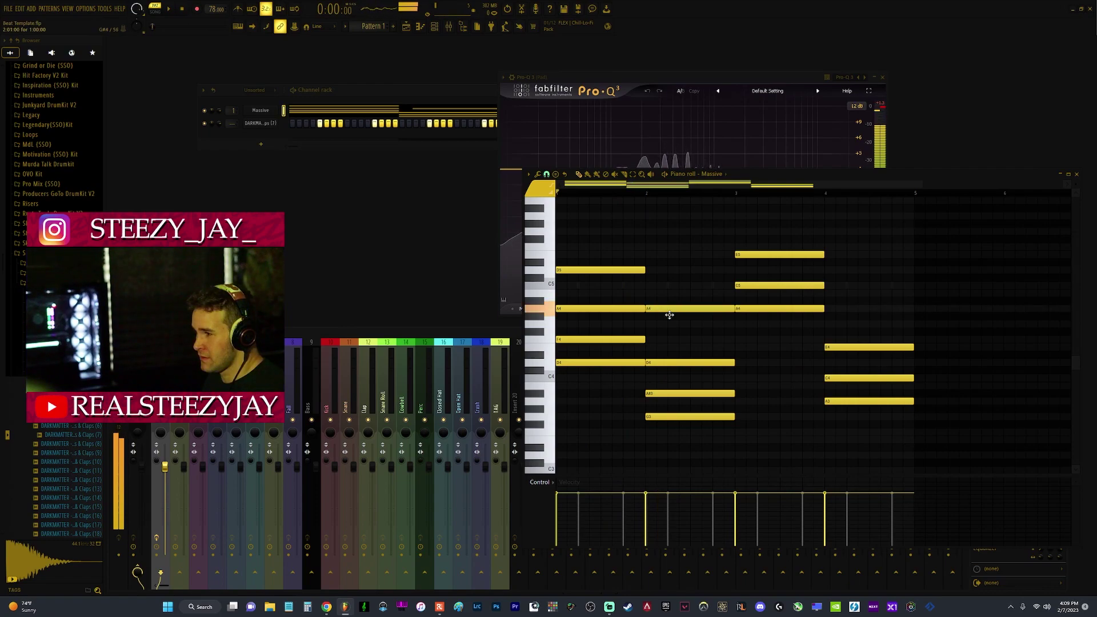
key(space)
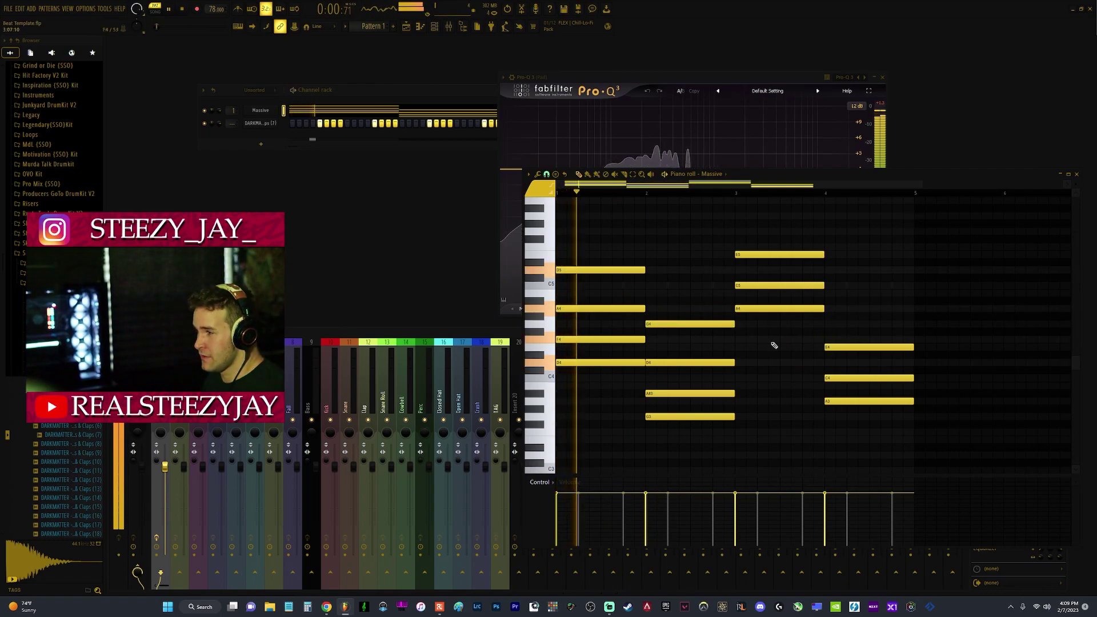
- Double the Am chord roots one octave higher with A5 in bar 3 and A4 in bar 4
scroll(852, 247, up, 1)
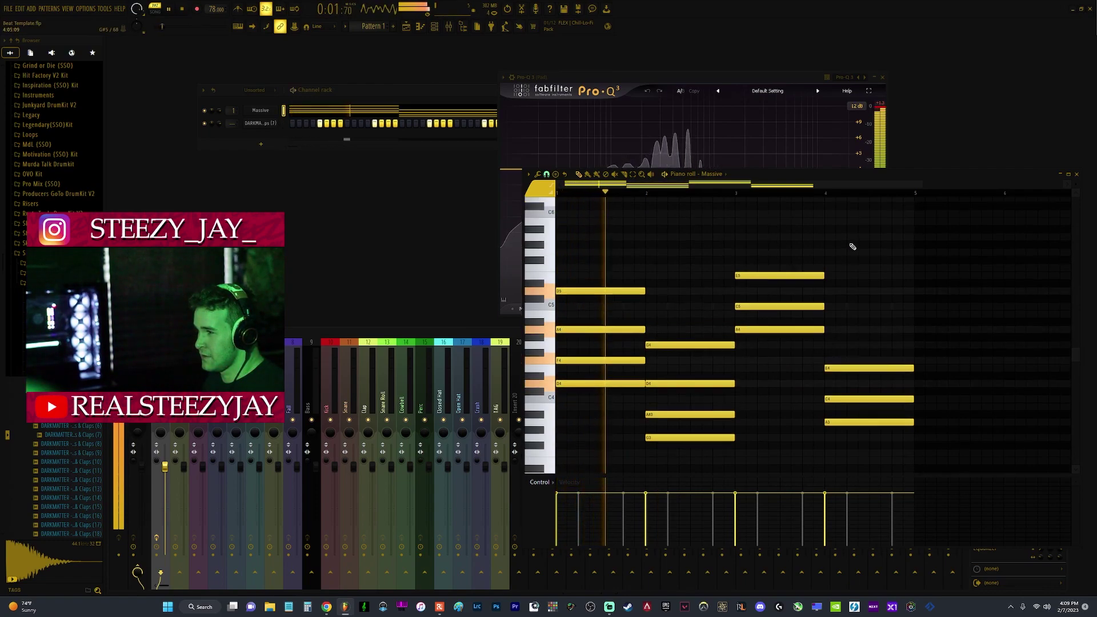
click(749, 239)
drag(782, 241, 772, 241)
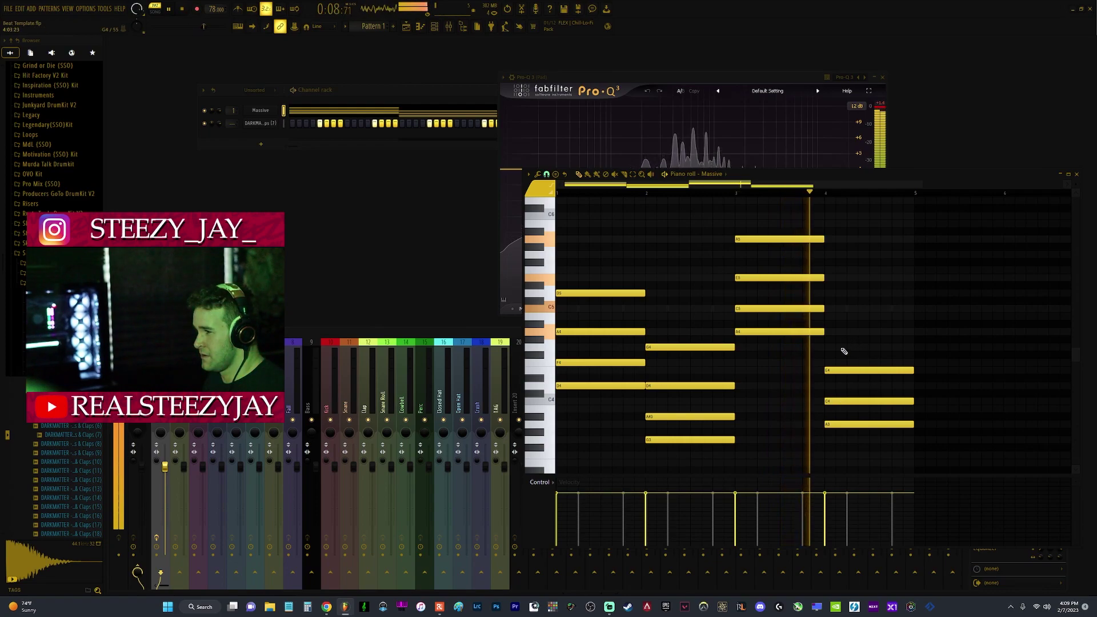
click(835, 332)
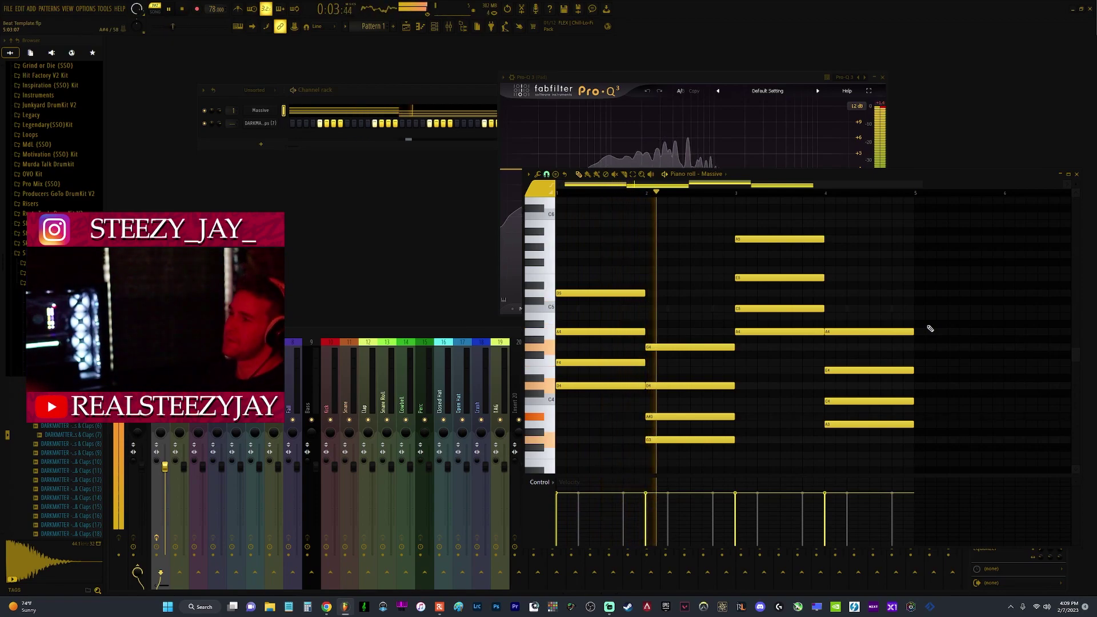
- Examine the full chord progression's spectrum in Pro-Q 3 during playback and close the plugin window
click(647, 71)
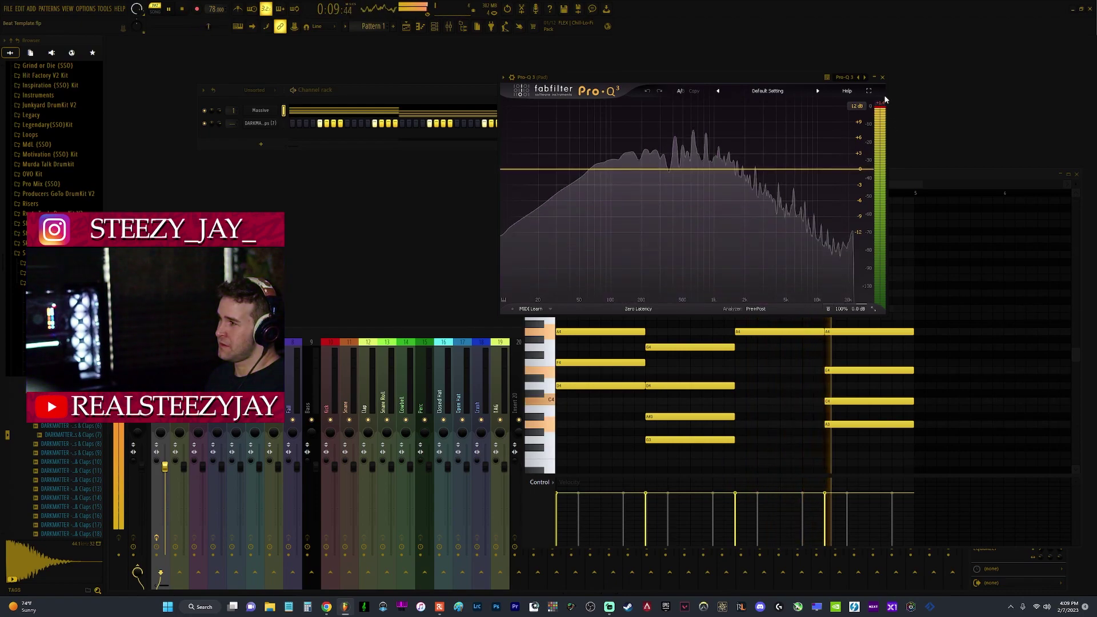
click(882, 77)
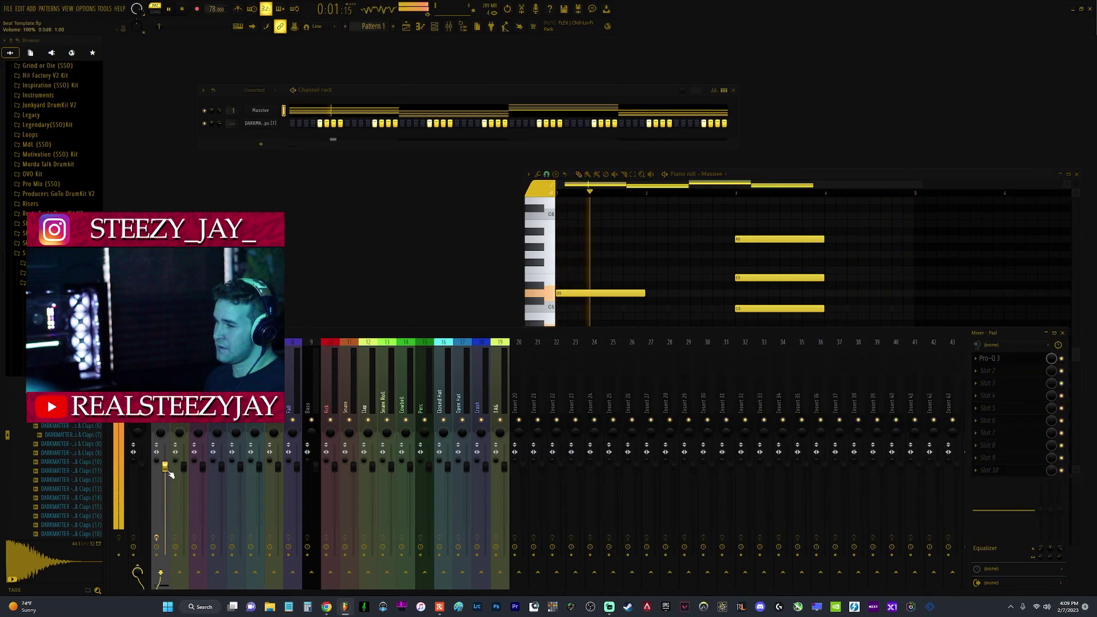
- Open Pro-Q 3 on the Pad mixer track and add a low-cut band at 40 Hz
click(1010, 360)
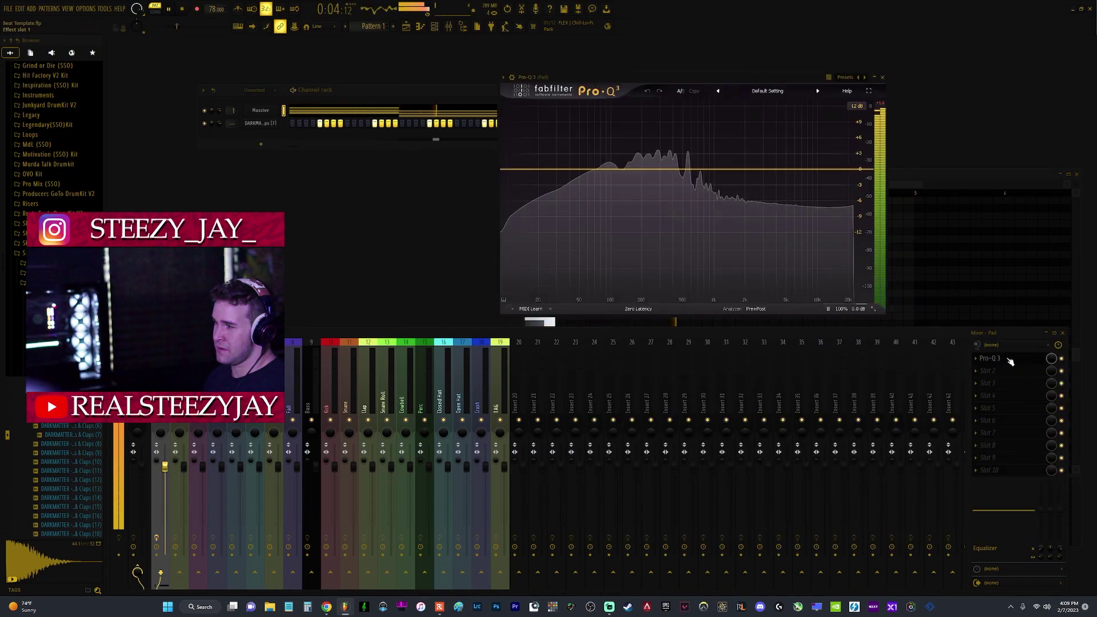
double_click(510, 169)
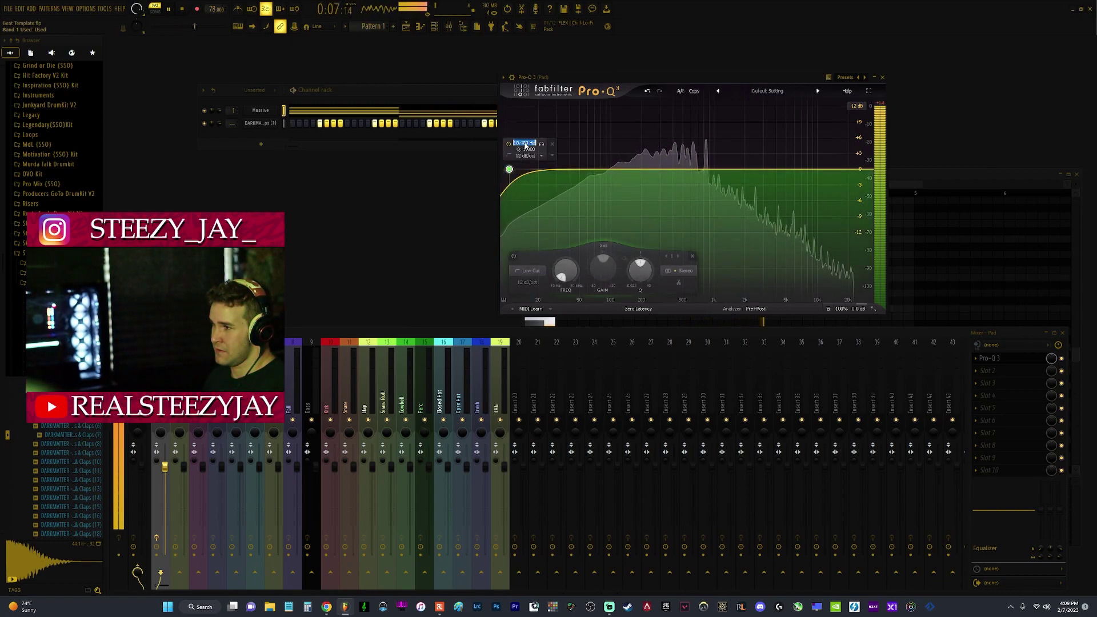
text(40)
key(Return)
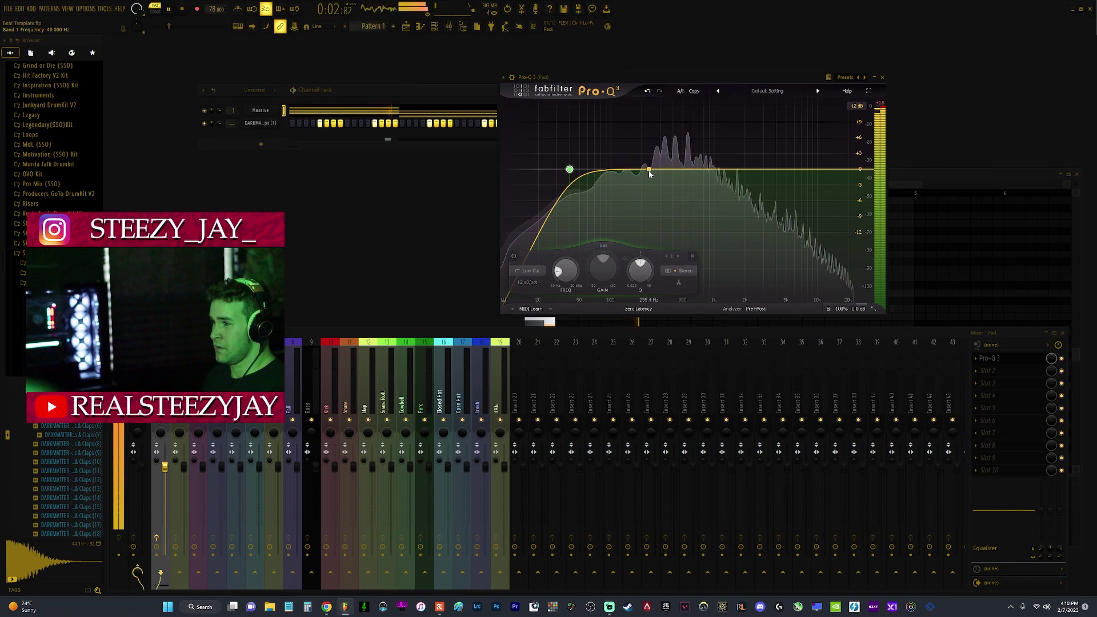
- Add a bell band to the pad's EQ that cuts about 3 dB at 200 Hz
drag(649, 174, 651, 186)
drag(691, 269, 695, 246)
drag(657, 182, 661, 186)
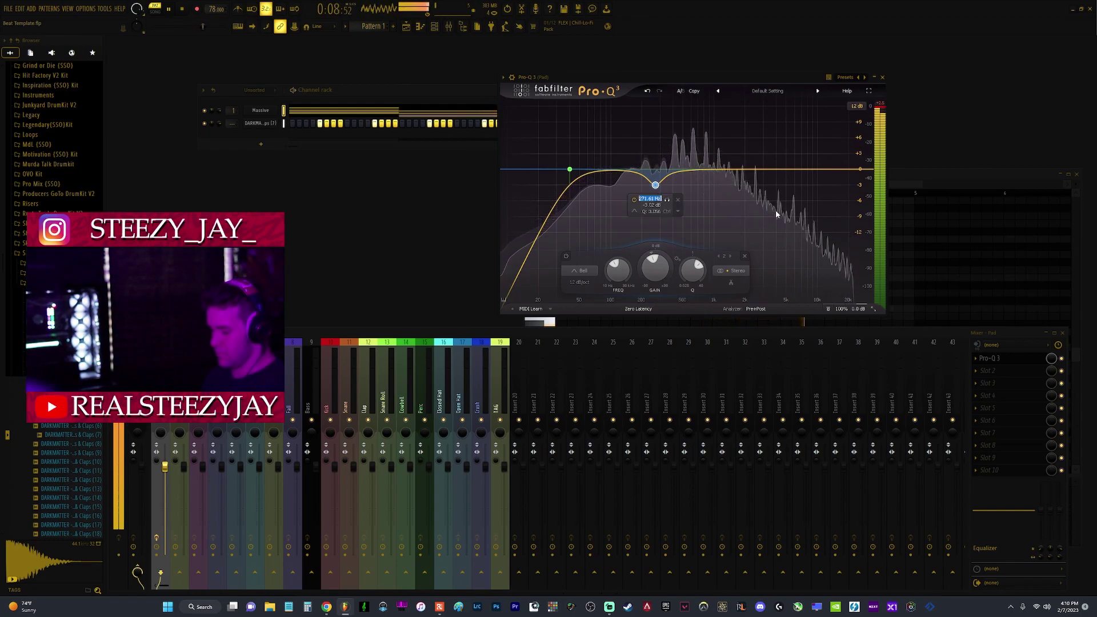
text(00)
key(Return)
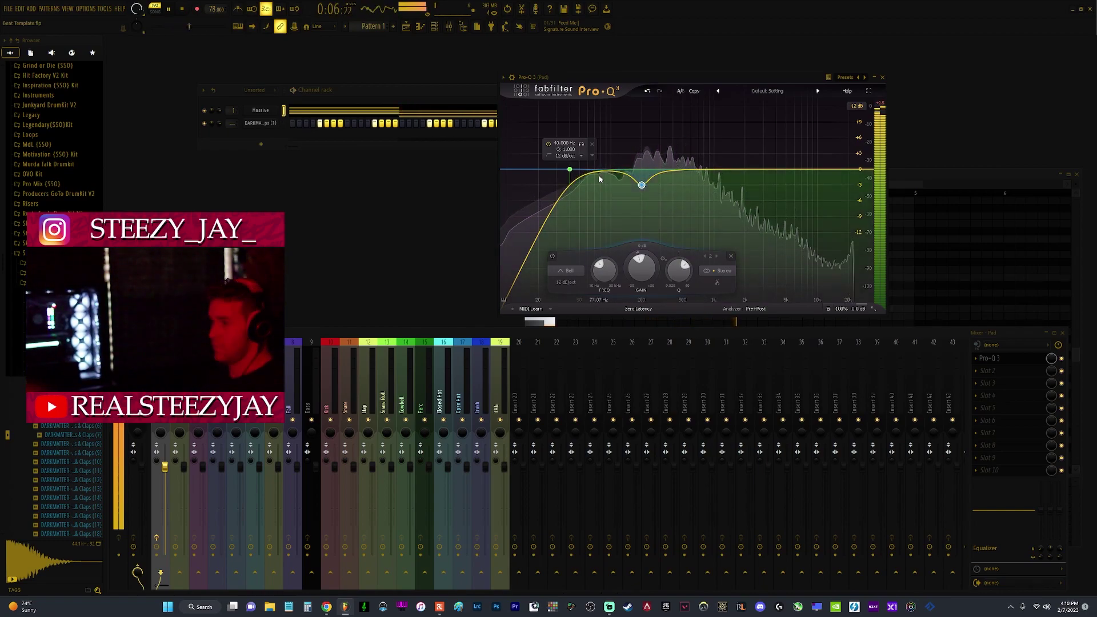
- Audition the 200 Hz bell band in solo and narrow its Q to about 3.4
scroll(686, 271, down, 5)
scroll(688, 276, up, 1)
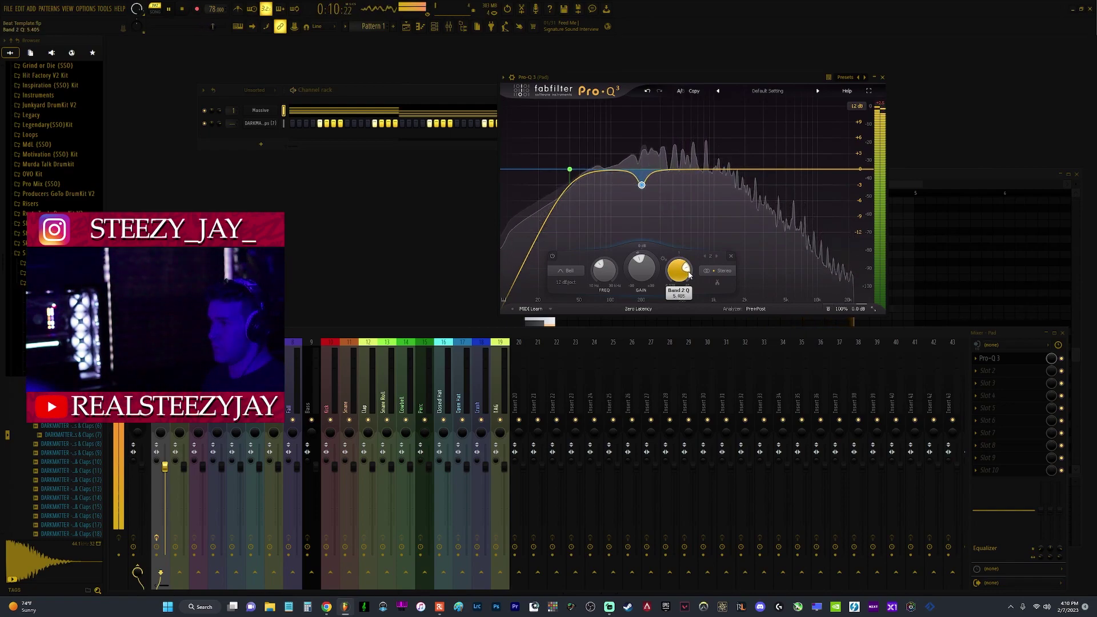
scroll(689, 269, up, 8)
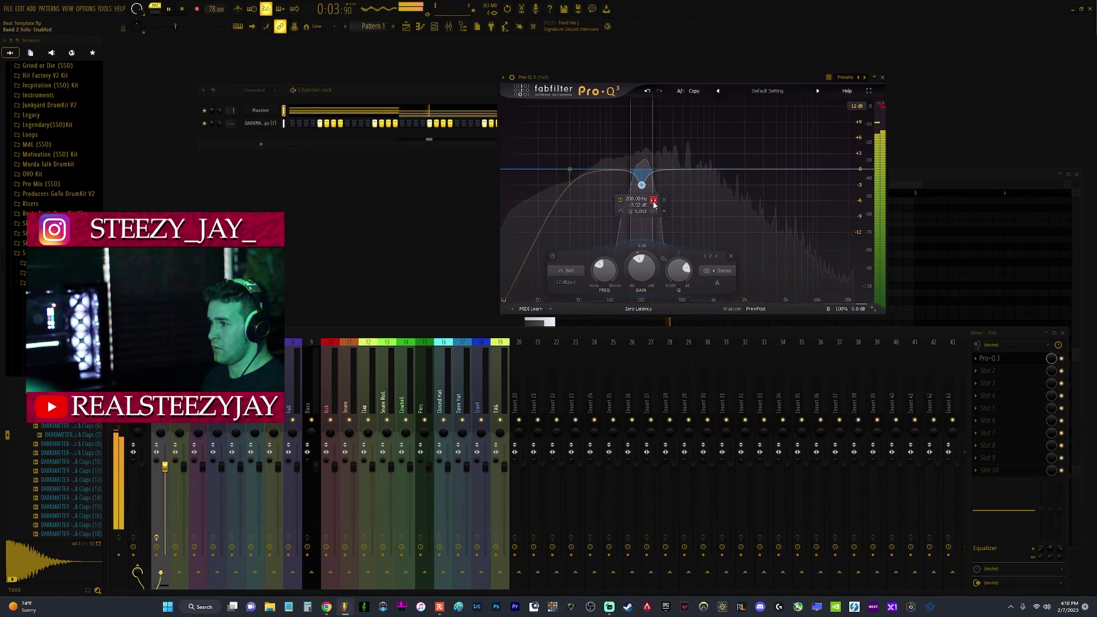
click(653, 201)
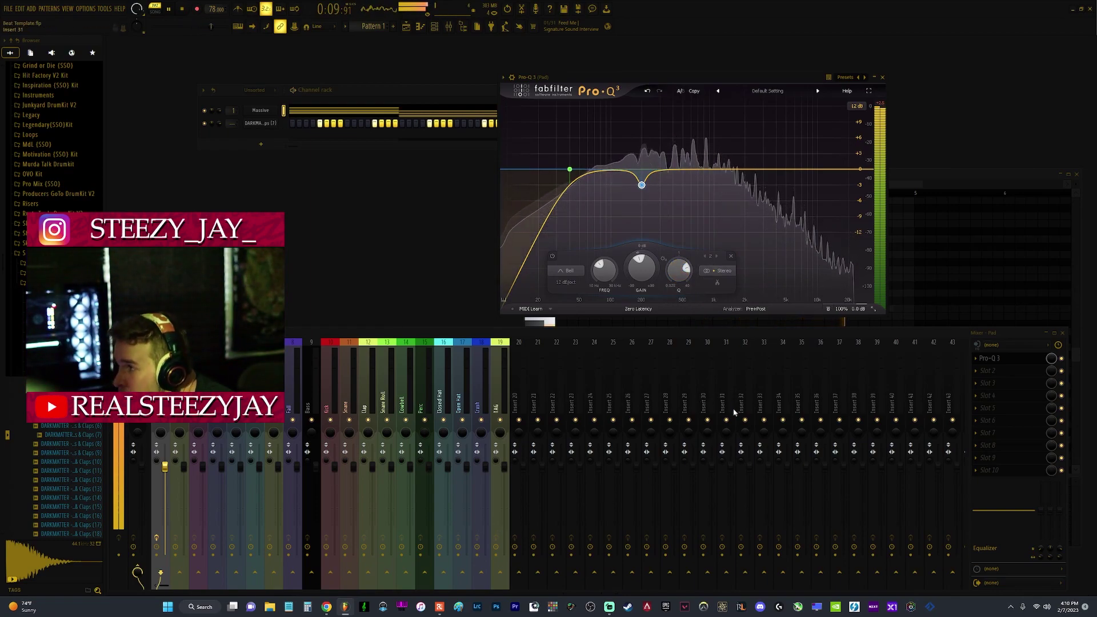
mouse_move(674, 270)
scroll(678, 270, up, 2)
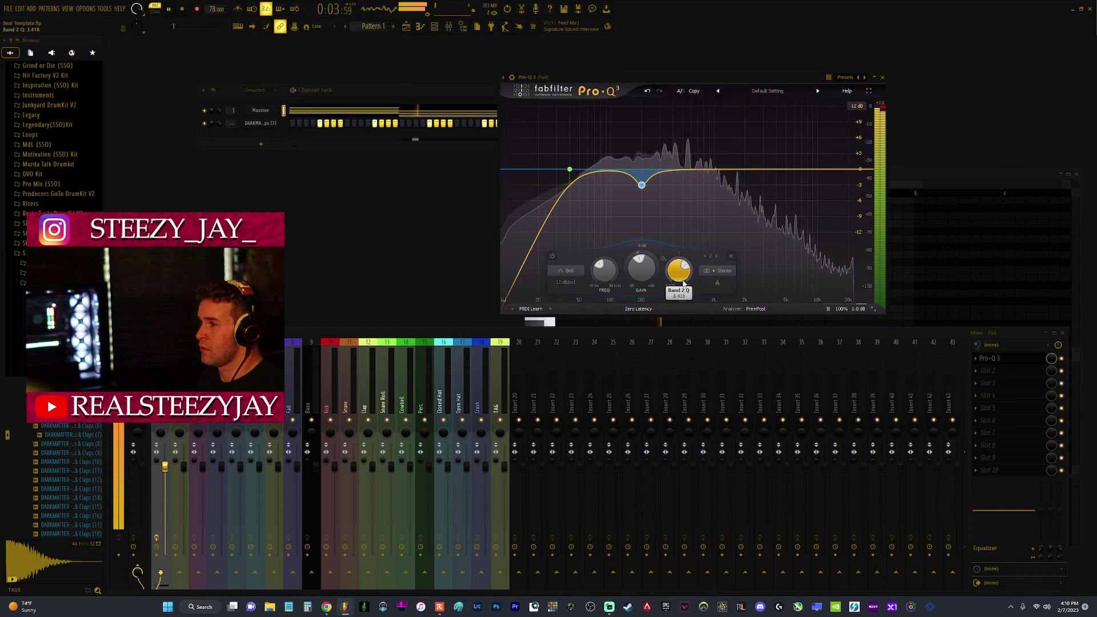
- Try a high-shelf boost around 6 kHz in the pad's EQ and remove the band
drag(835, 169, 800, 150)
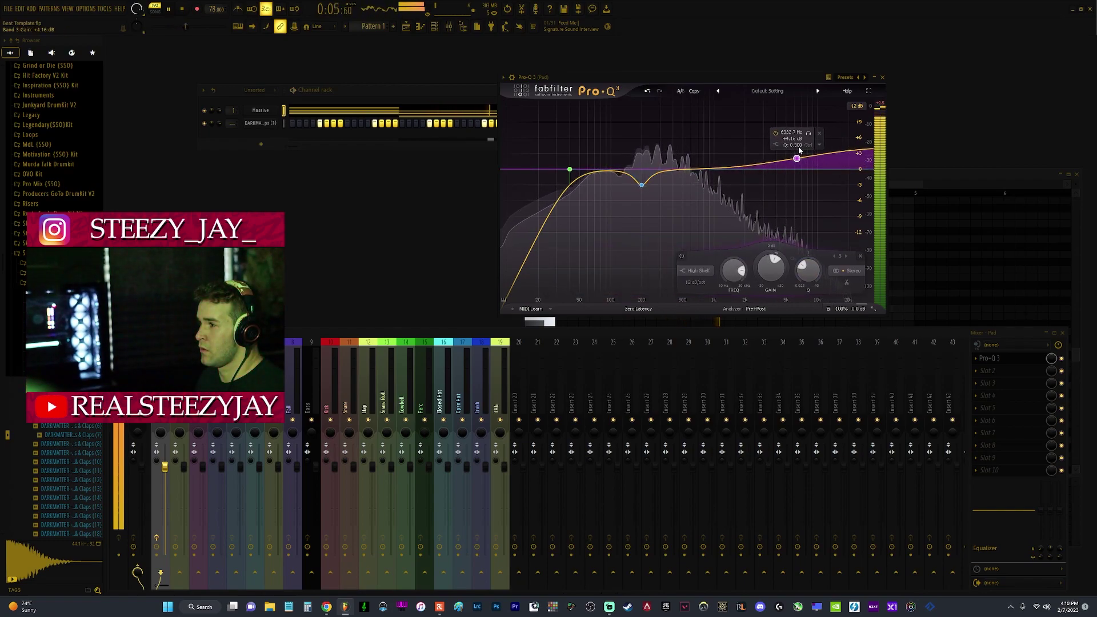
scroll(810, 266, up, 2)
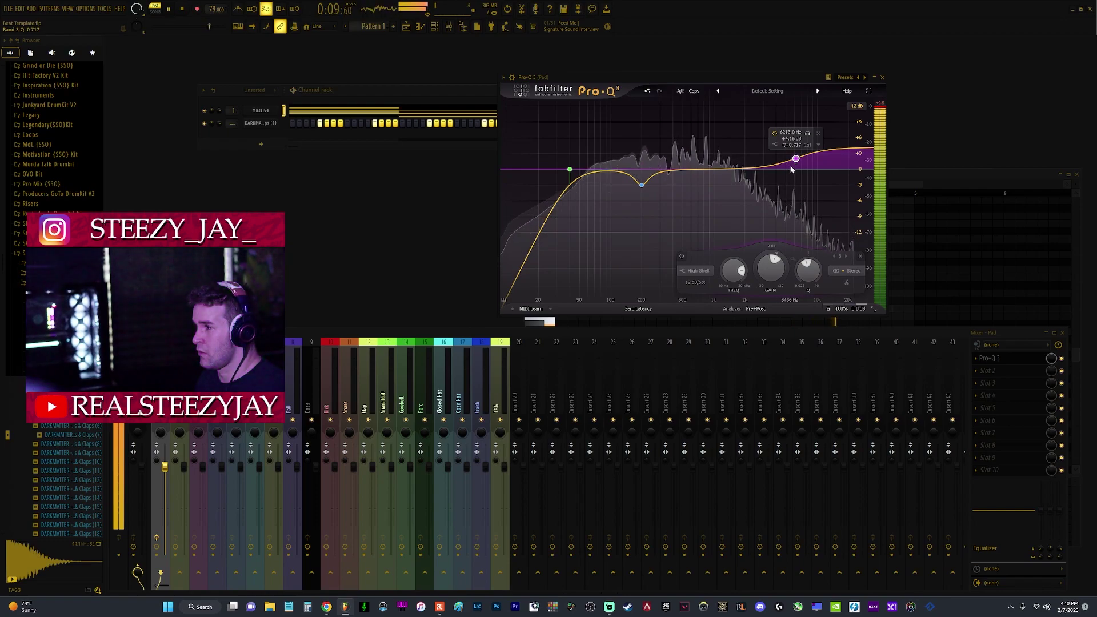
drag(794, 166, 793, 123)
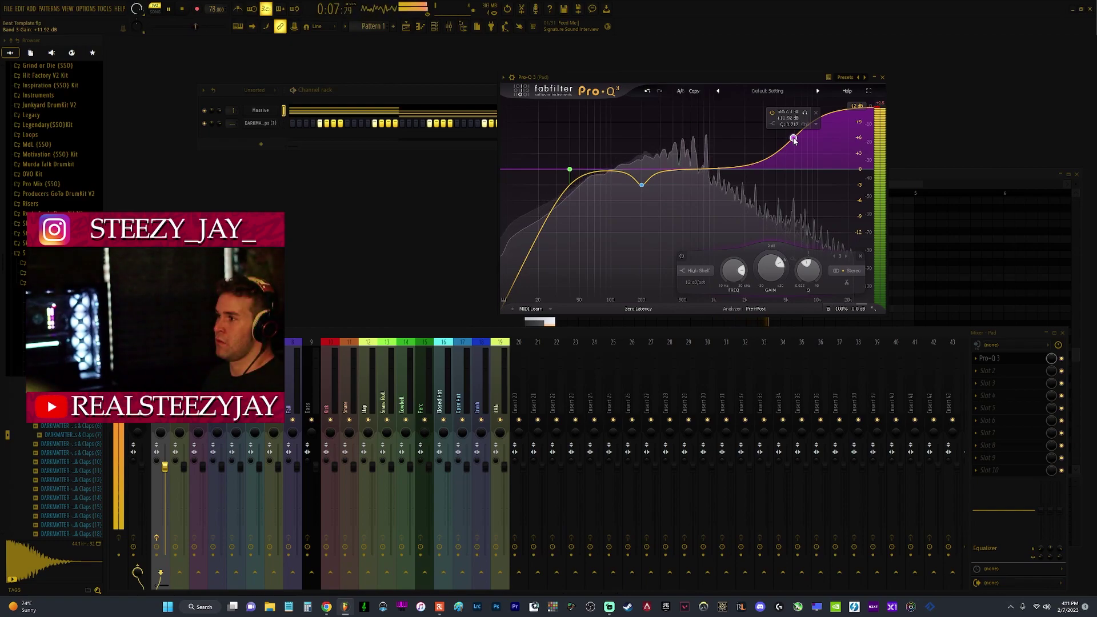
right_click(794, 138)
click(817, 218)
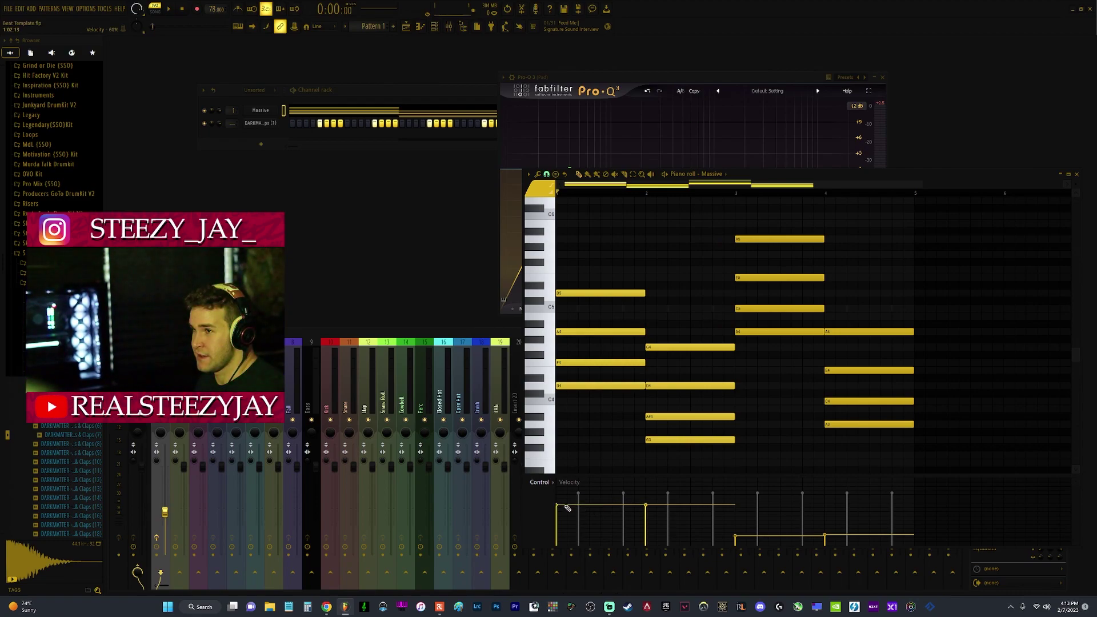
- Raise the note velocities of the chords in bars 3 and 4 to match bars 1 and 2
drag(721, 508, 737, 507)
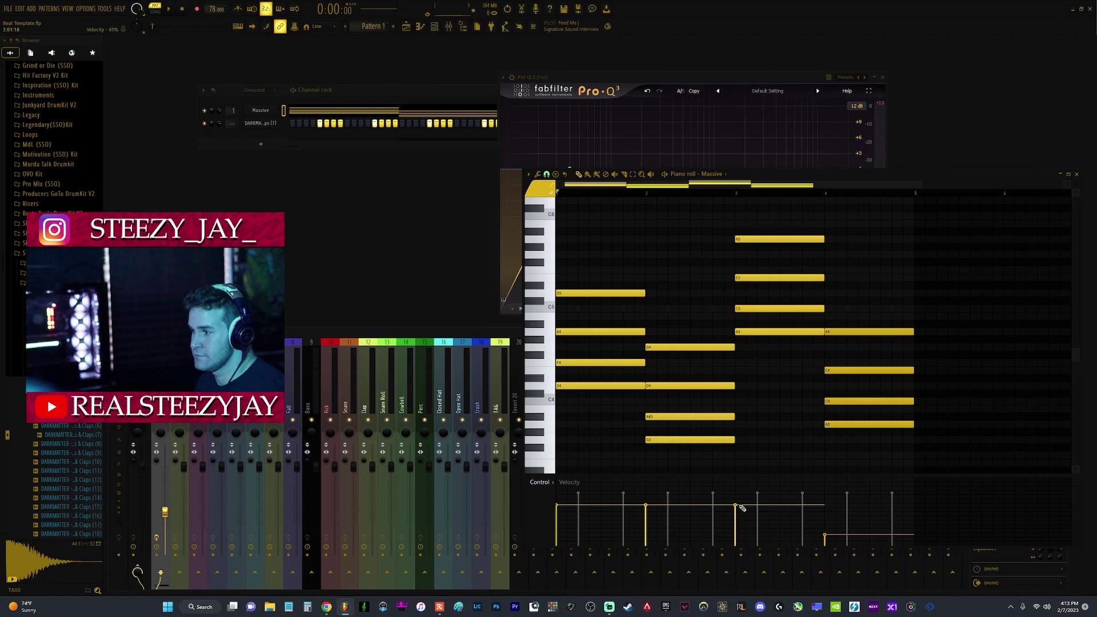
drag(815, 511, 827, 508)
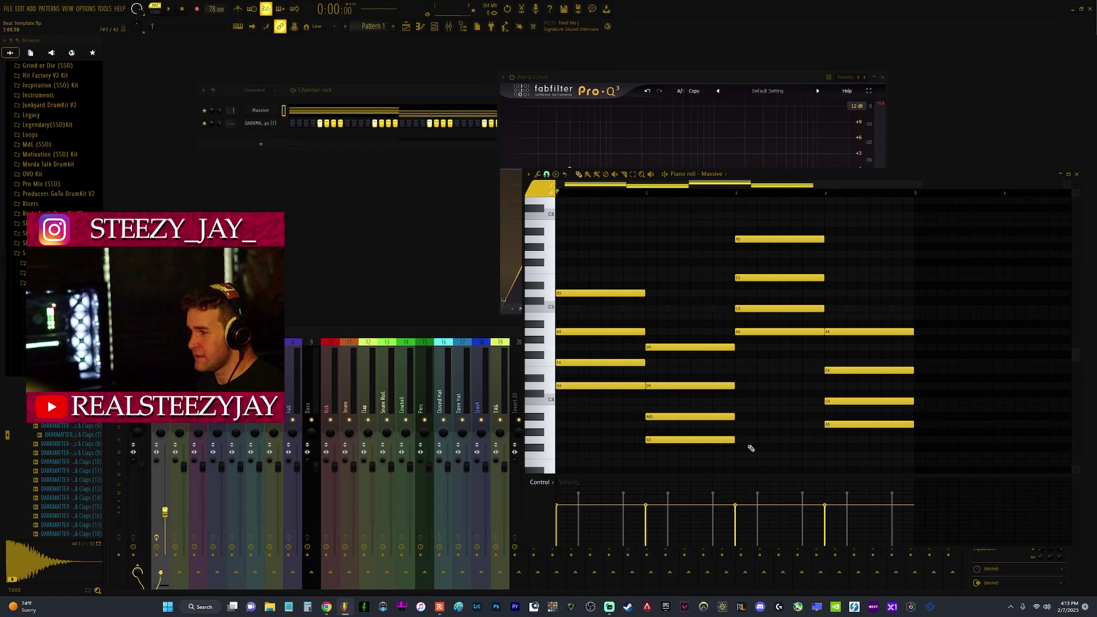
- Save the project under the new name Fresh Dminor in the Projects folder
click(9, 9)
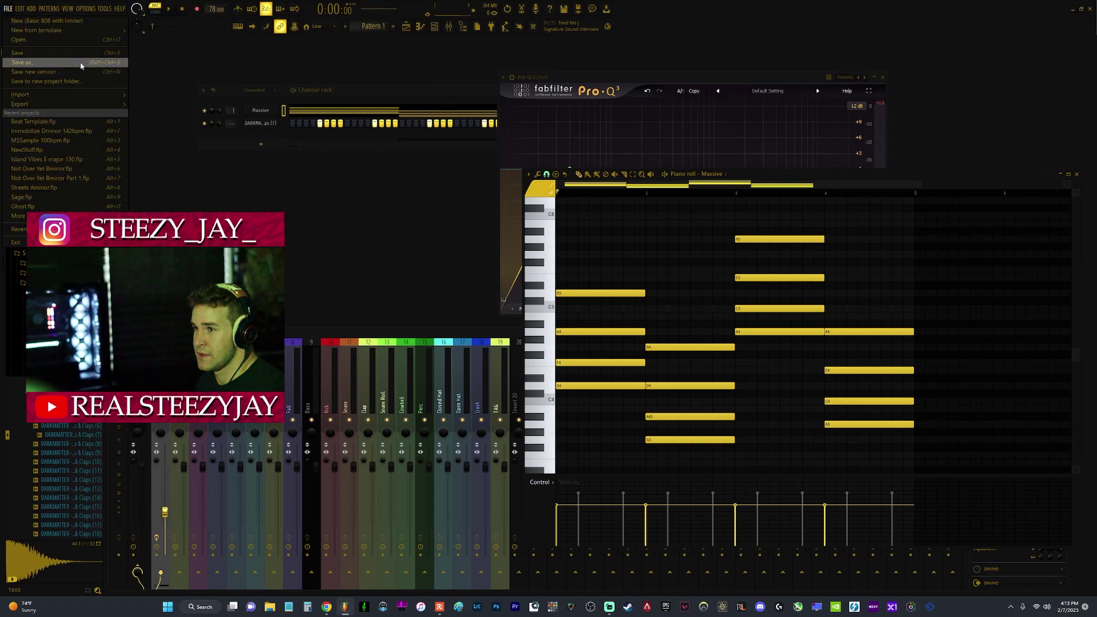
click(40, 63)
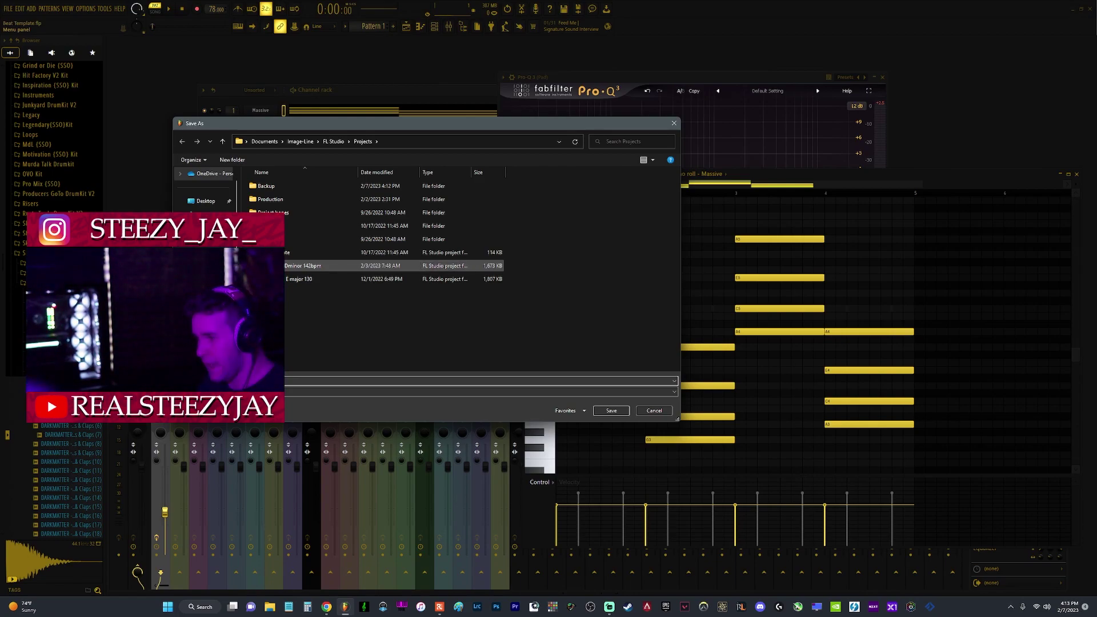
click(609, 413)
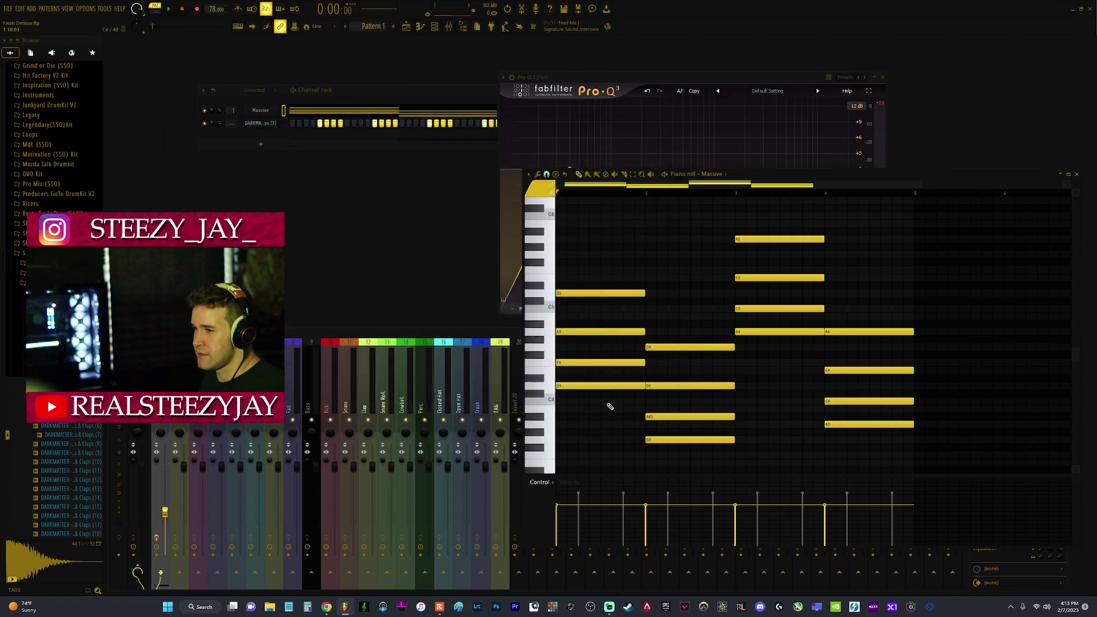
- Slightly randomize the Massive chord velocities during playback, with pattern randomization switched off and only the volume level varied
key(space)
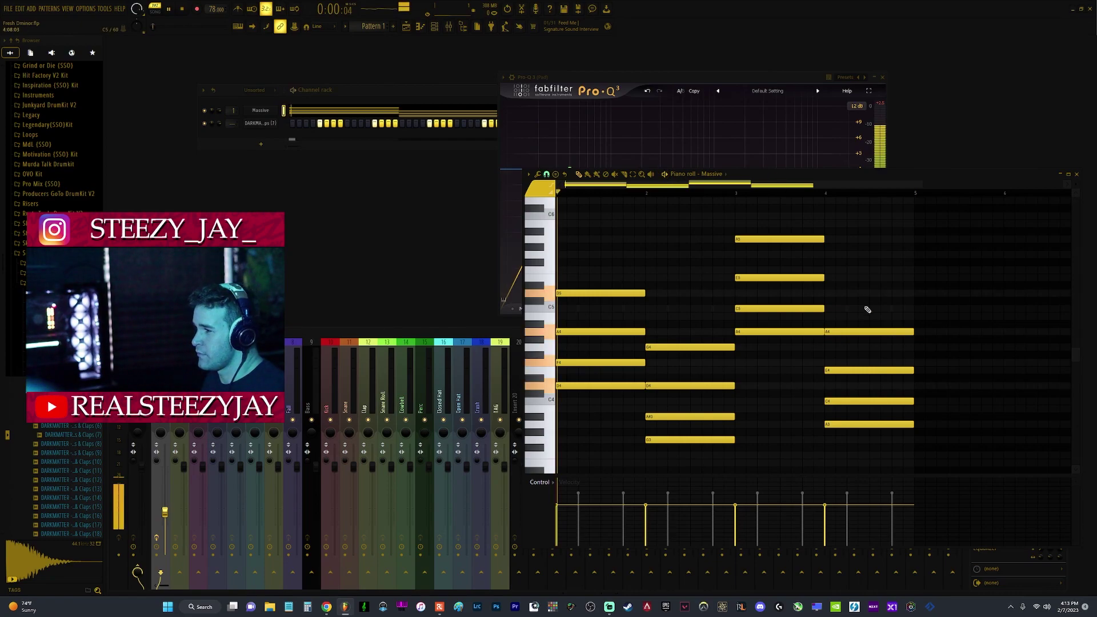
key(ctrl+shift+s)
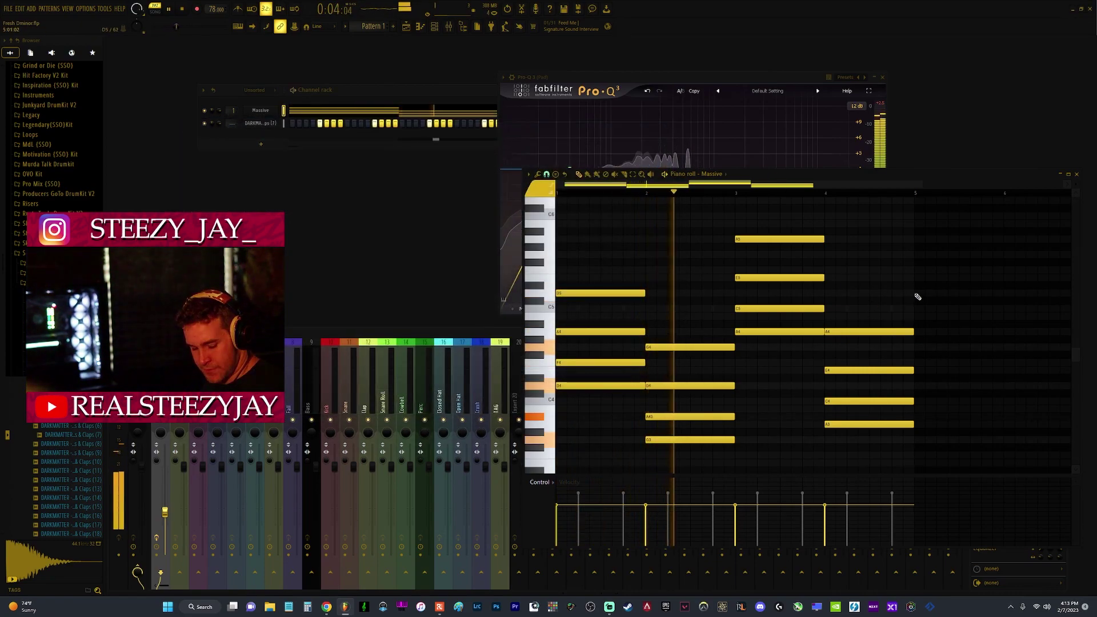
key(alt+r)
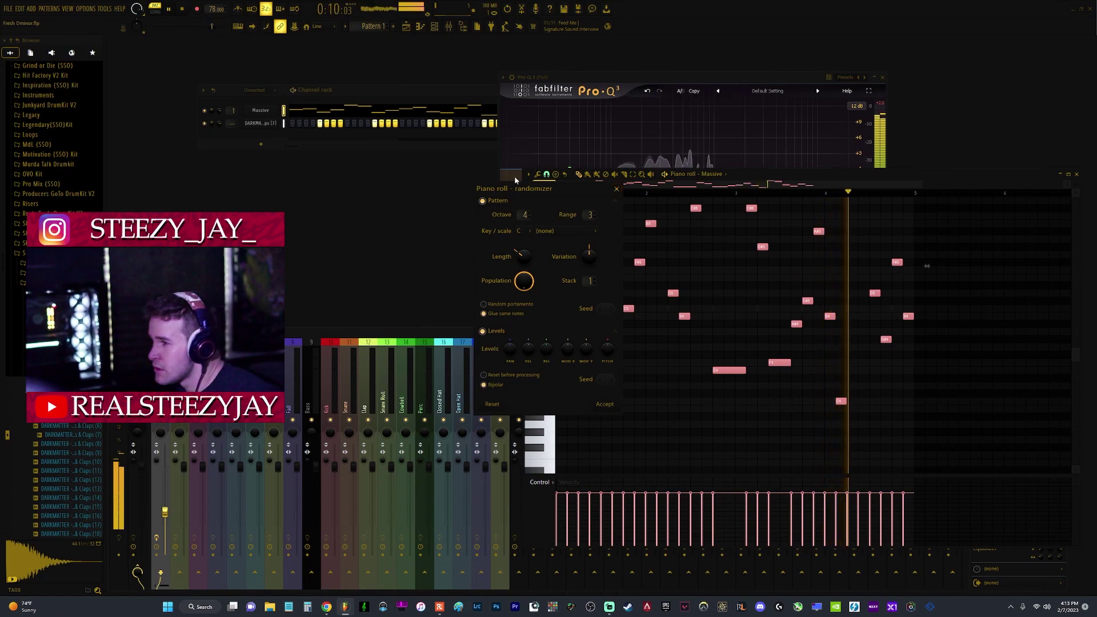
click(482, 201)
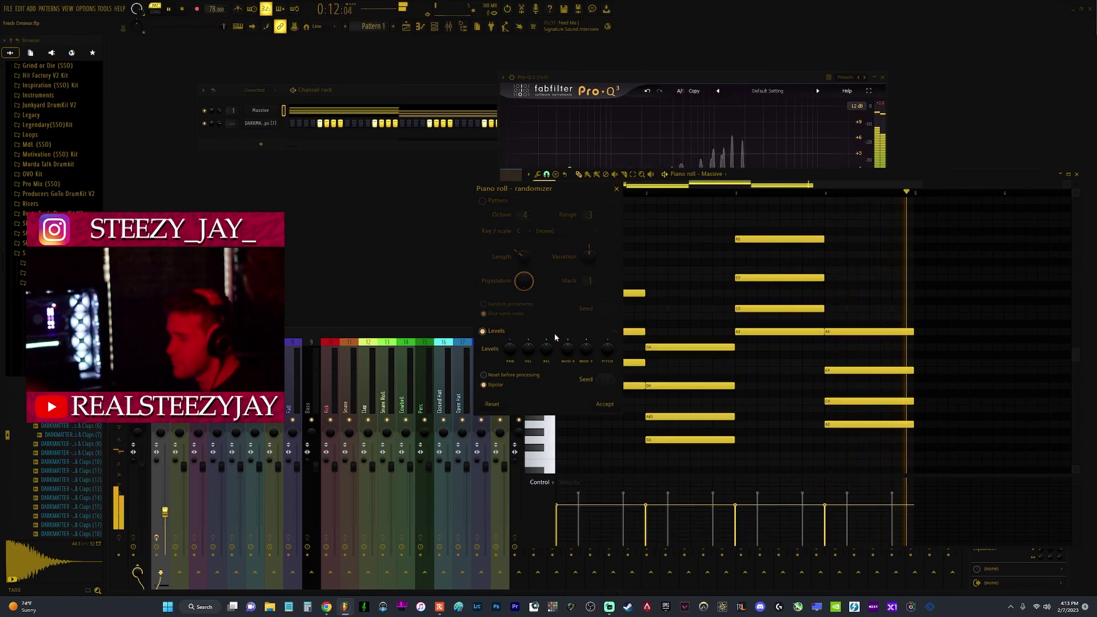
drag(528, 348, 528, 332)
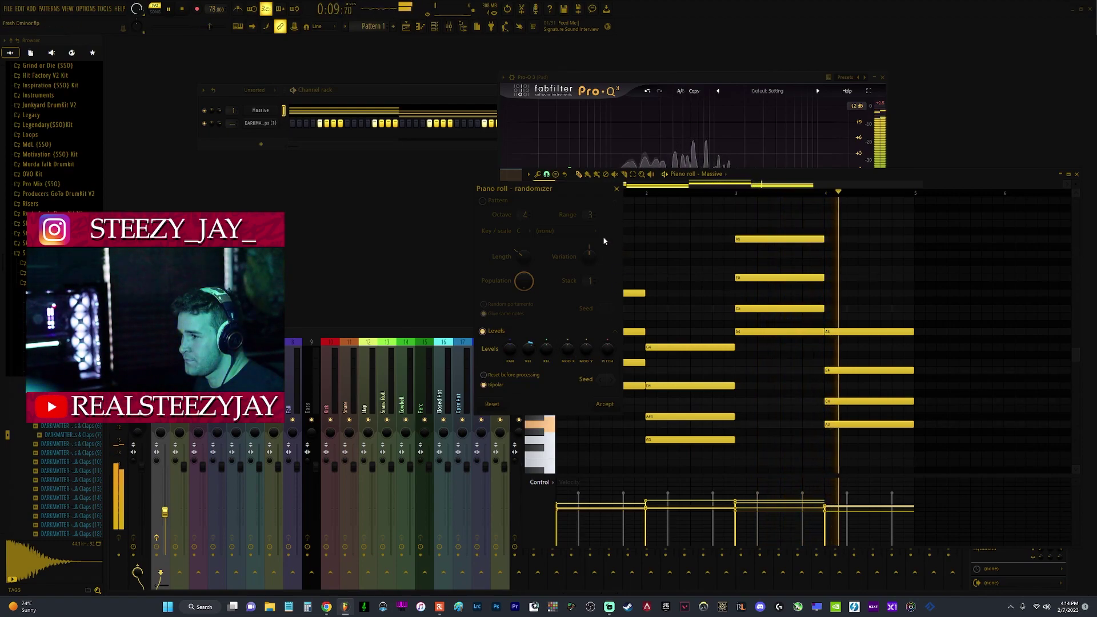
click(604, 406)
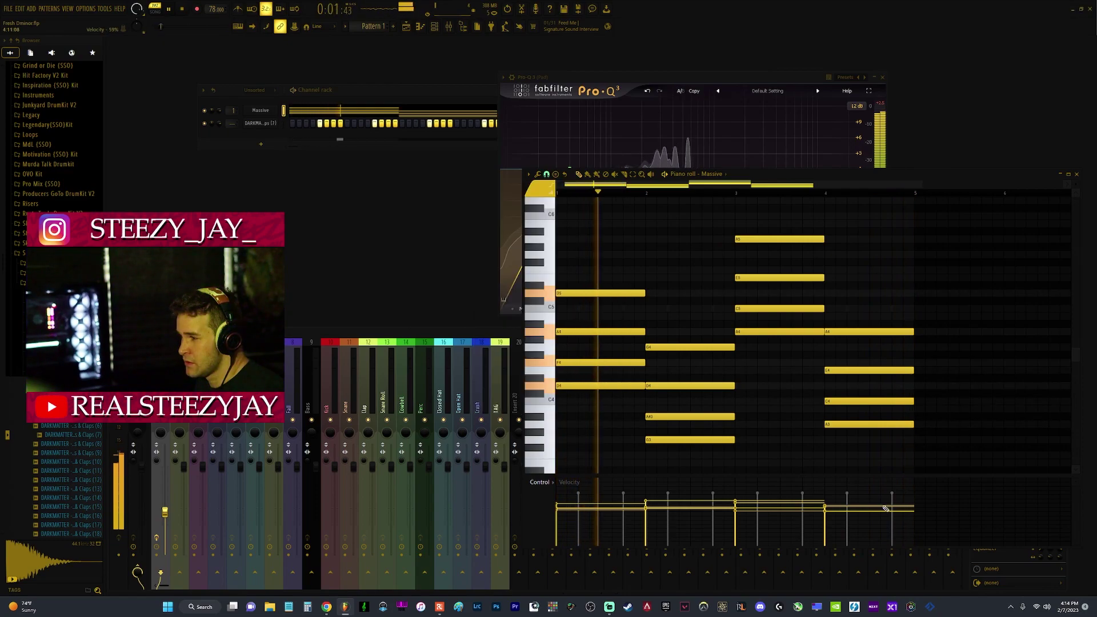
- Check the pad's spectrum peaks in Pro-Q 3 and reset the Pad mixer track's volume to its default
click(161, 382)
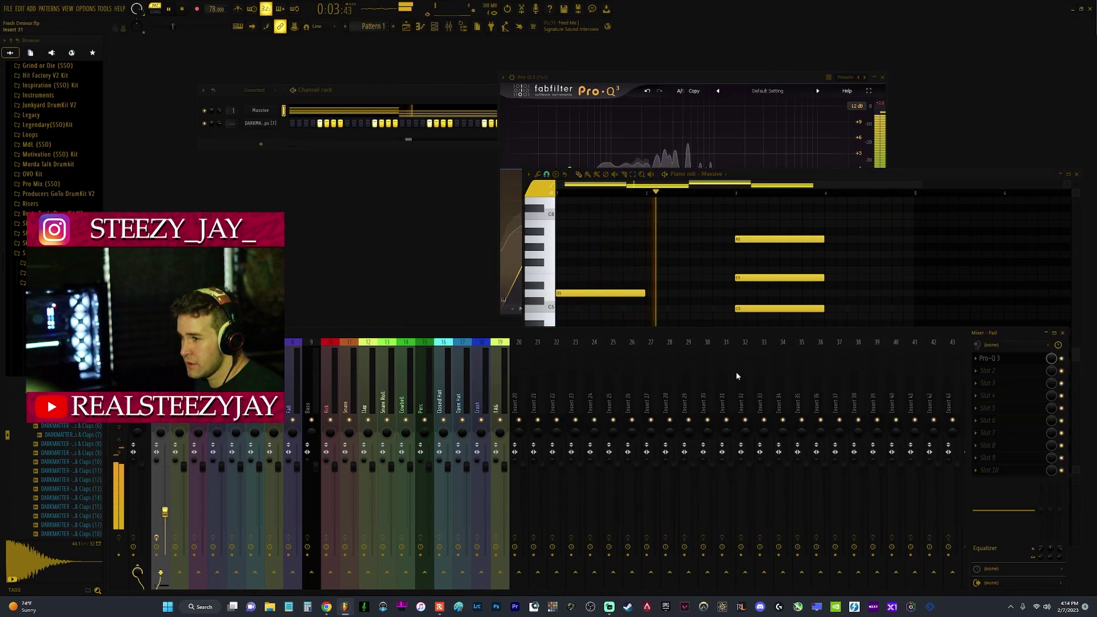
click(1015, 360)
click(1015, 359)
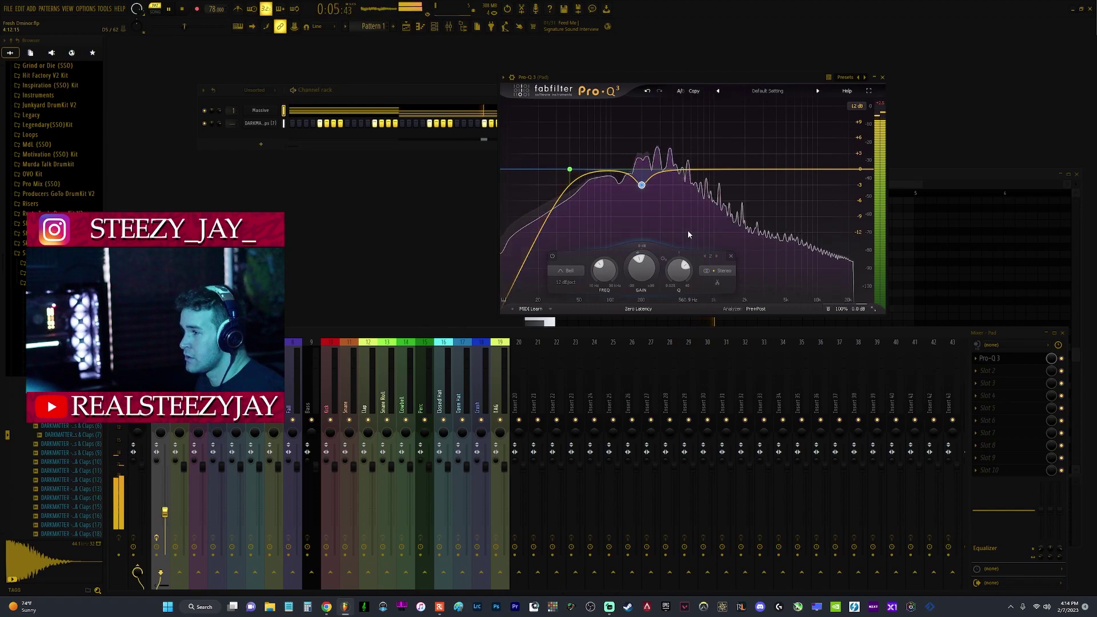
mouse_move(688, 232)
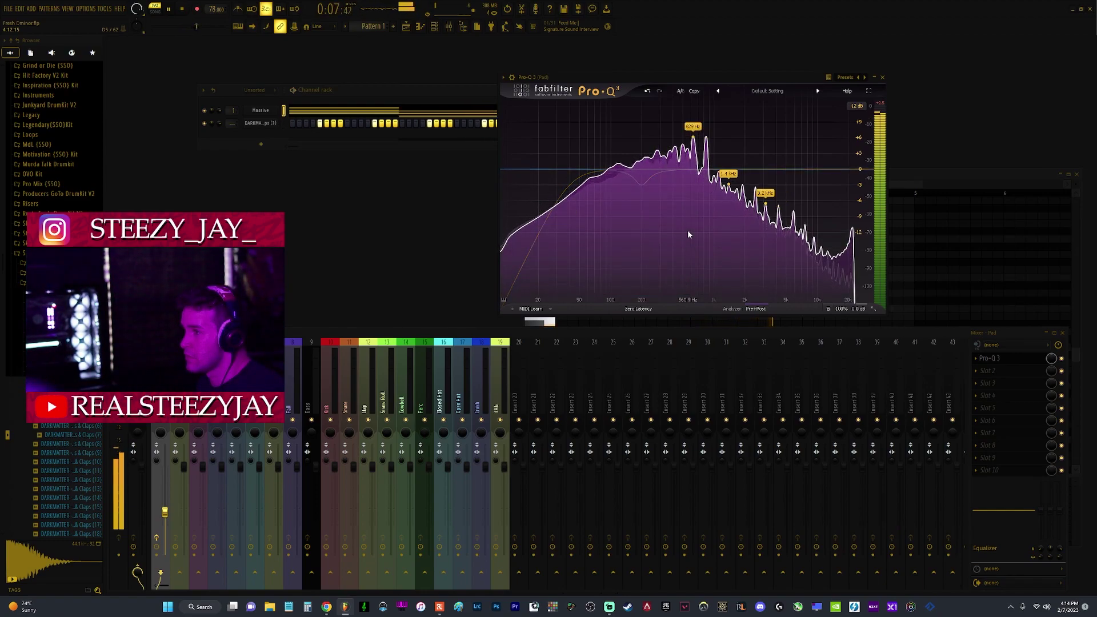
right_click(170, 509)
click(215, 436)
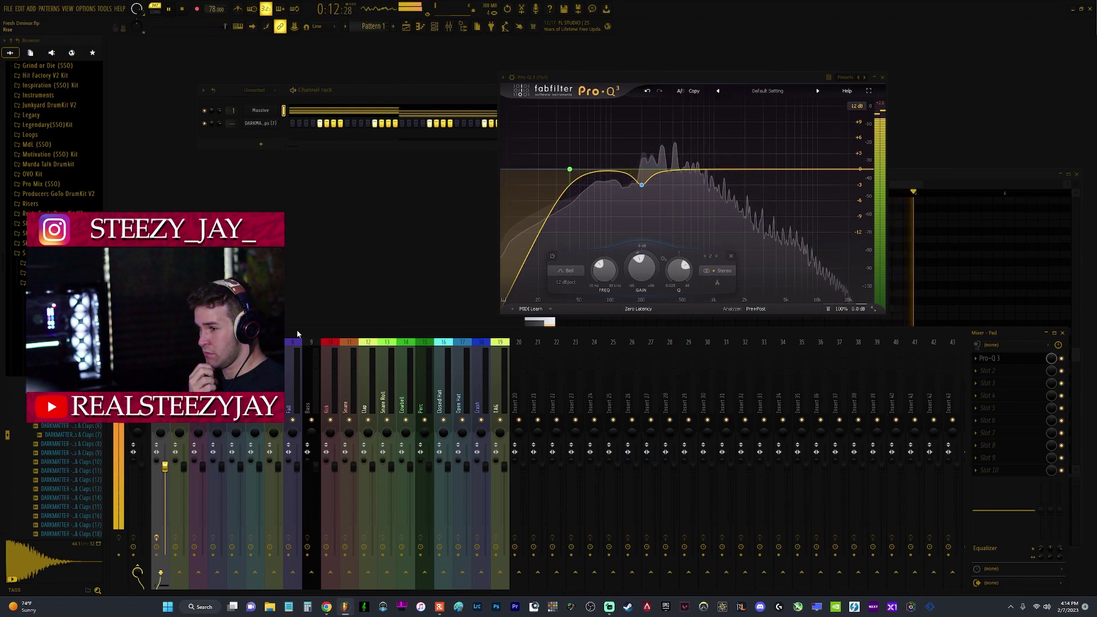
- Close Pro-Q 3 and route the DARKMATTER Snares & Claps channel to mixer track 11, Snare
click(883, 78)
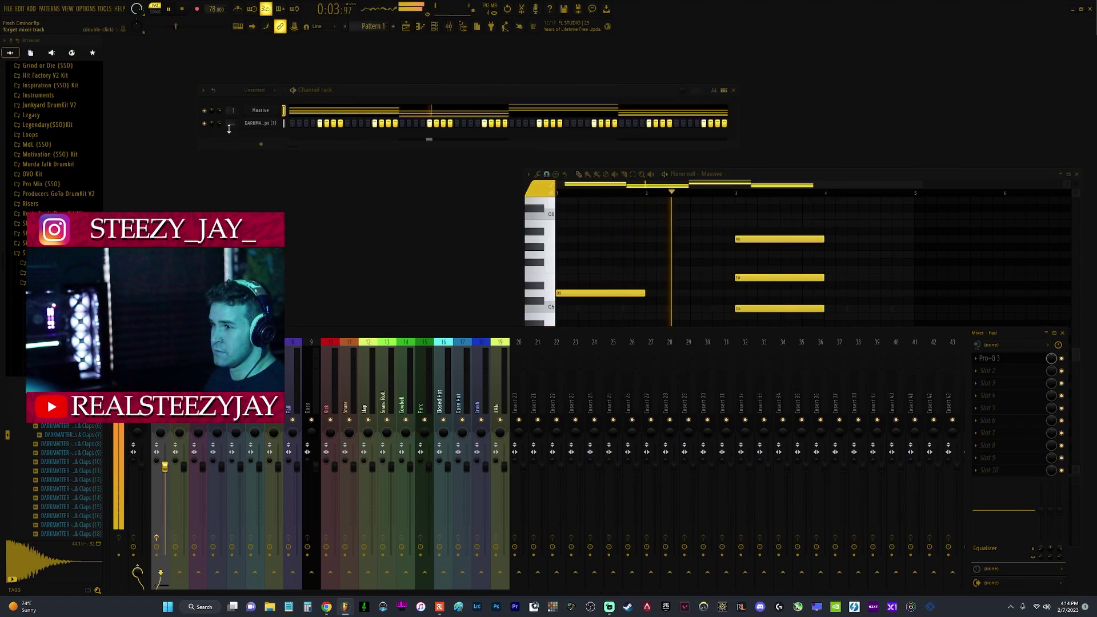
scroll(231, 127, up, 11)
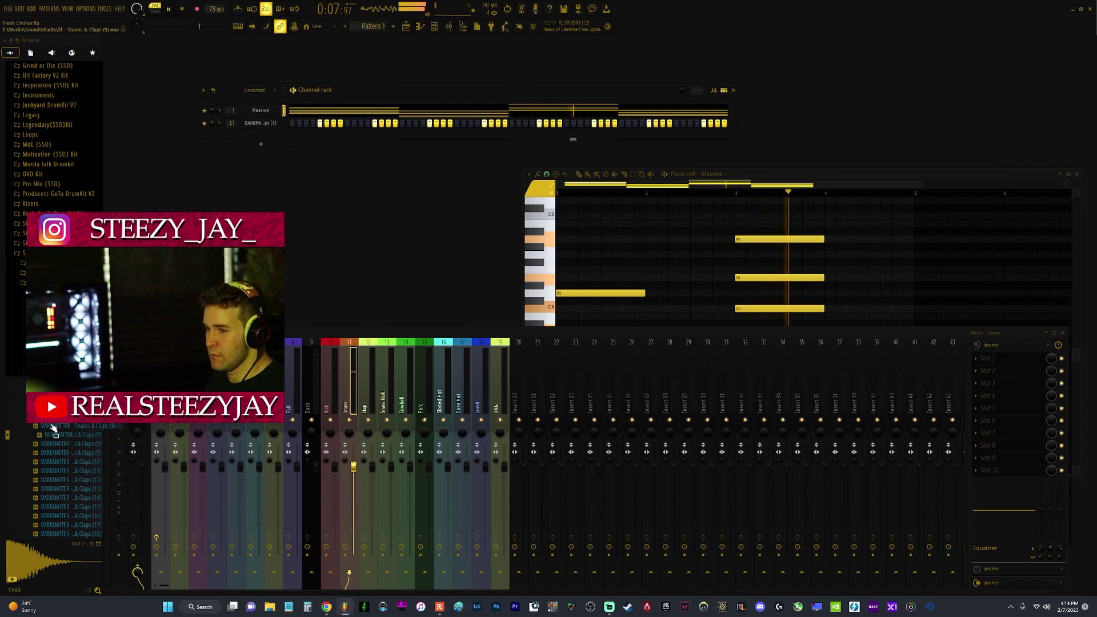
- Audition other samples in the DARKMATTER snares and claps folder while the pattern plays
click(54, 421)
click(66, 418)
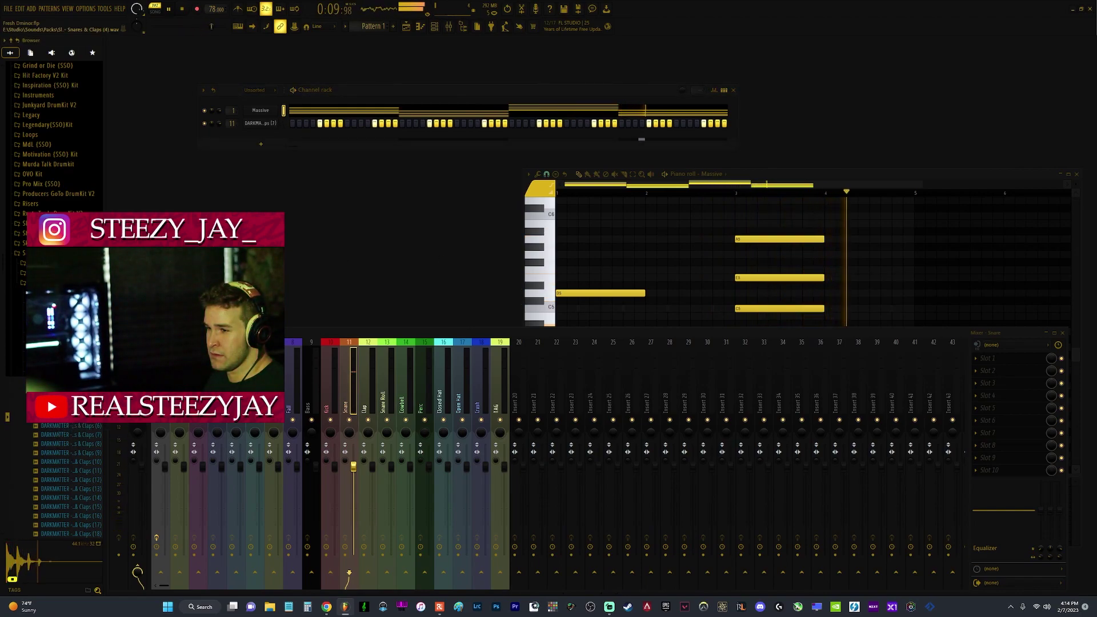
click(75, 399)
key(Up)
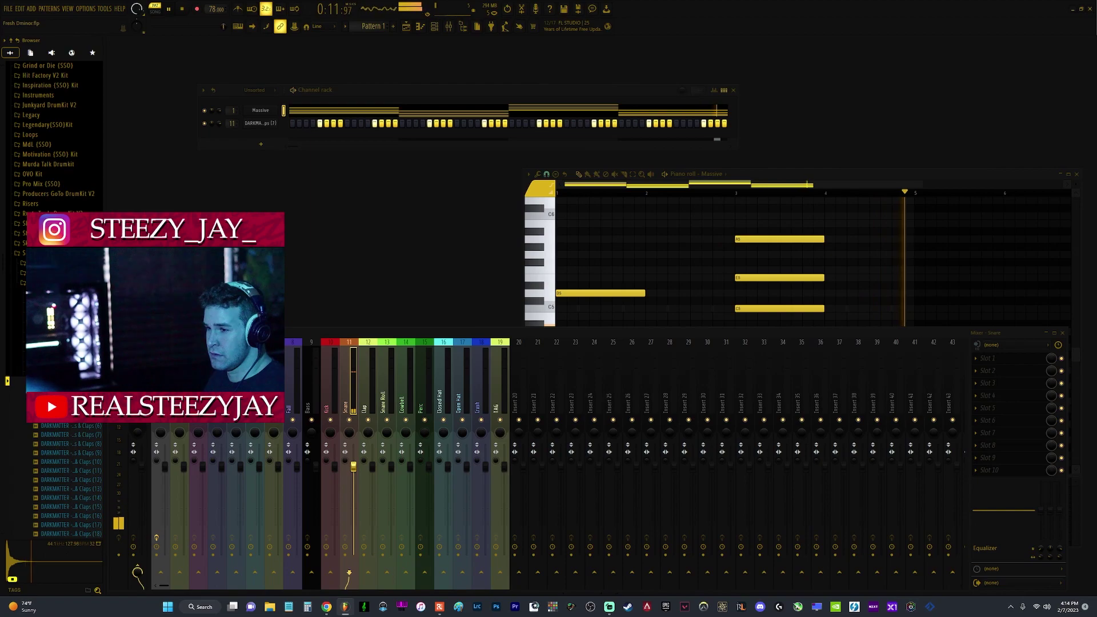
- Close the snares and claps folder, look into the vox folder, and stop playback
click(55, 372)
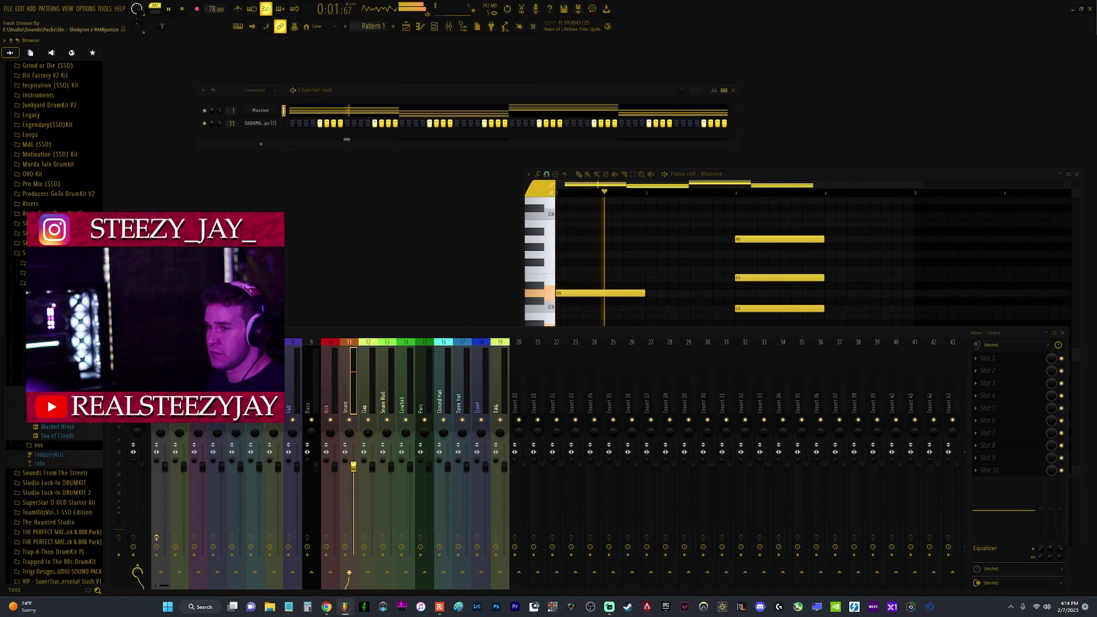
click(57, 447)
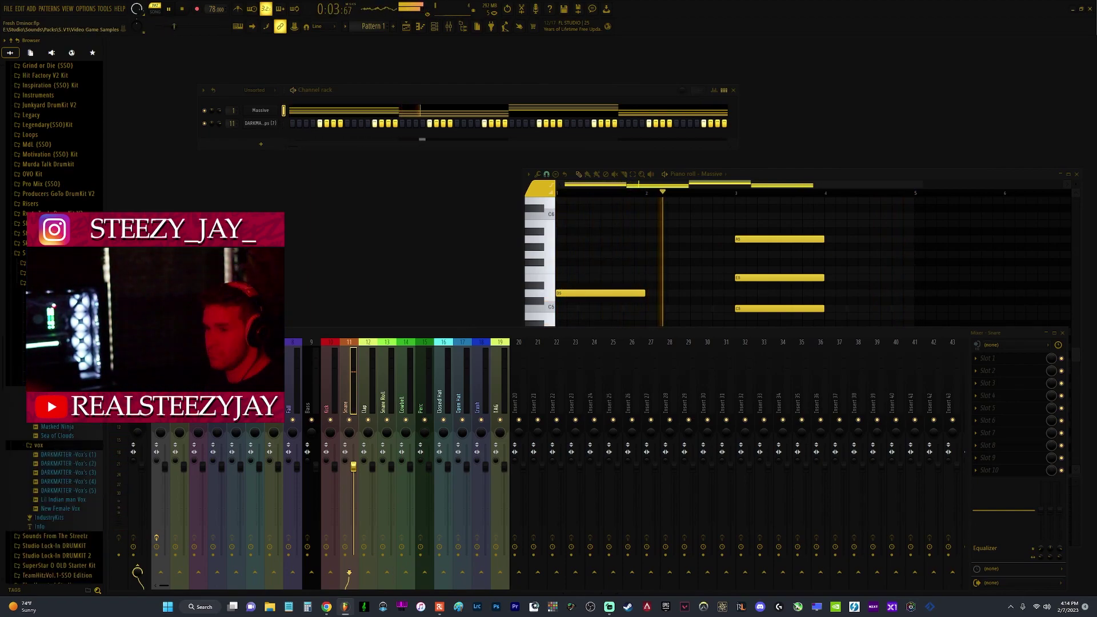
scroll(54, 514, down, 3)
key(space)
click(57, 282)
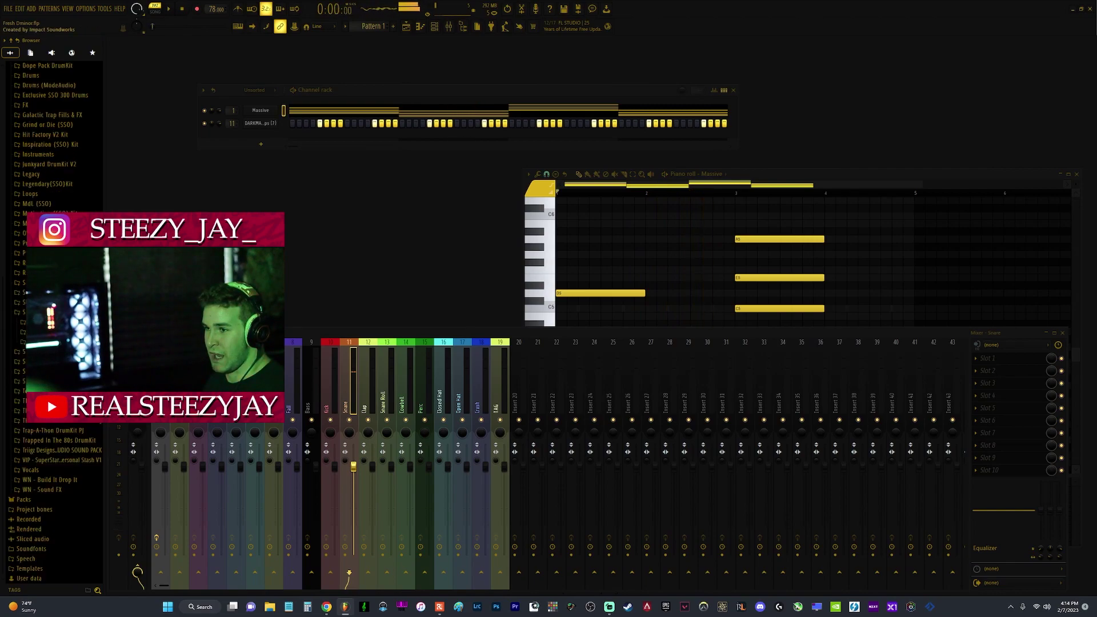
- Return to the start of the browser and collapse the expanded sample folder list
scroll(57, 283, up, 2)
scroll(61, 166, up, 7)
click(41, 204)
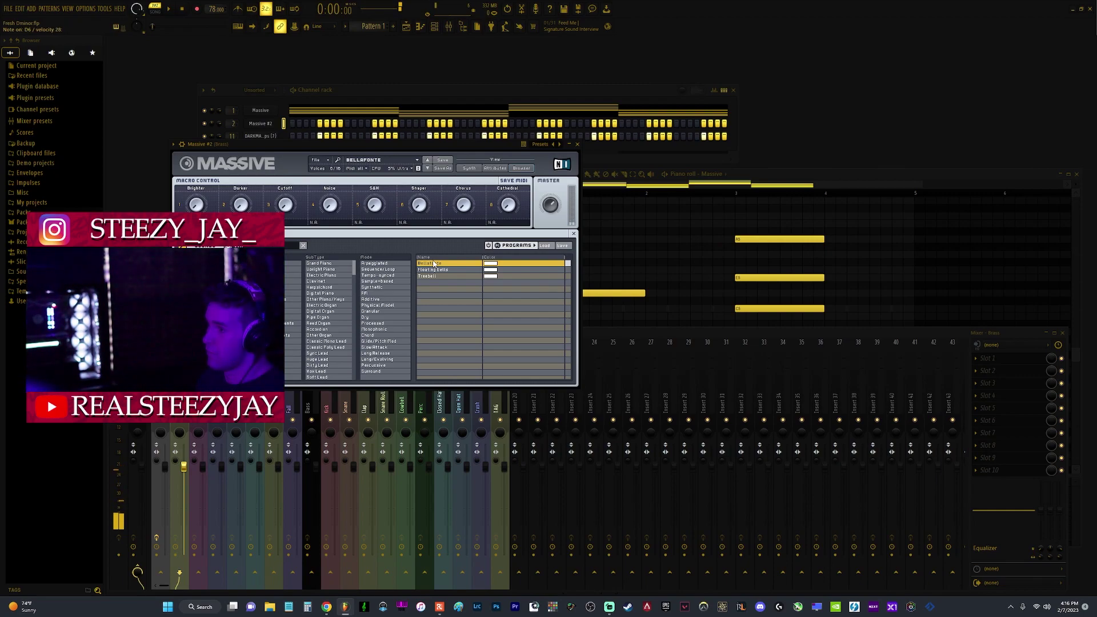
- Open the Massive #2 channel's piano roll and place a two-beat D6 note at the start of bar 1
click(793, 175)
right_click(260, 127)
click(421, 162)
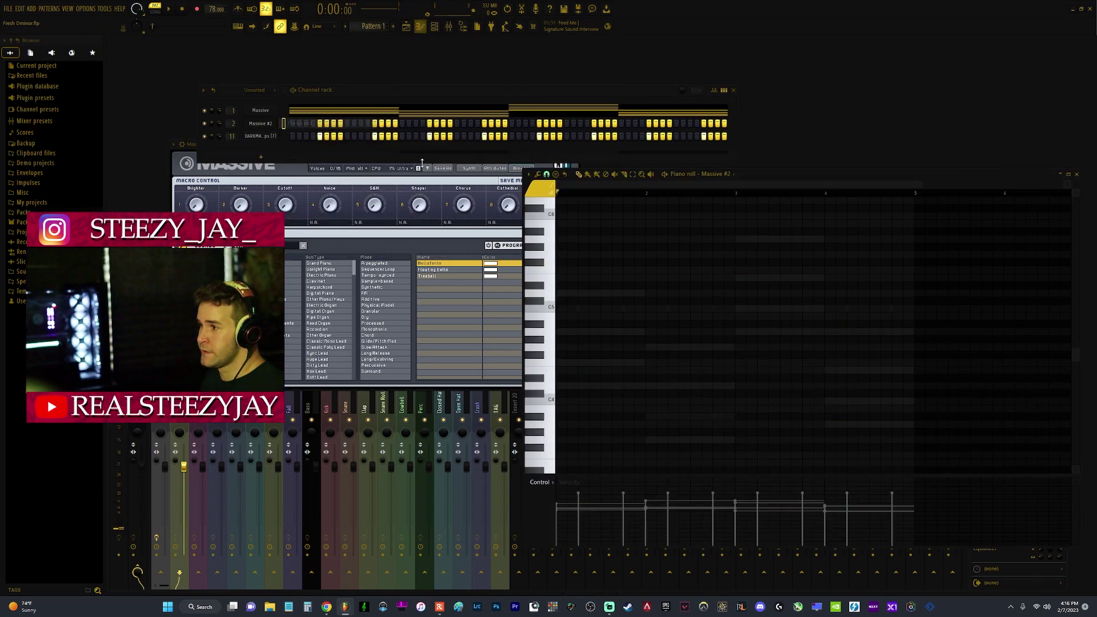
scroll(721, 278, up, 3)
key(space)
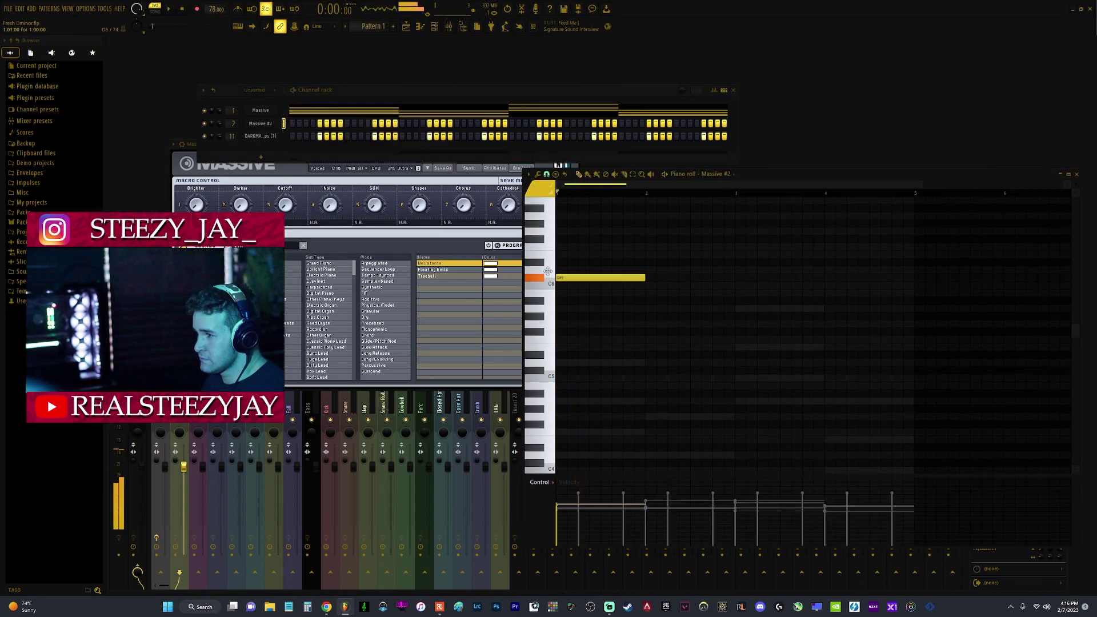
drag(548, 266, 548, 267)
key(space)
key(space)
key(space)
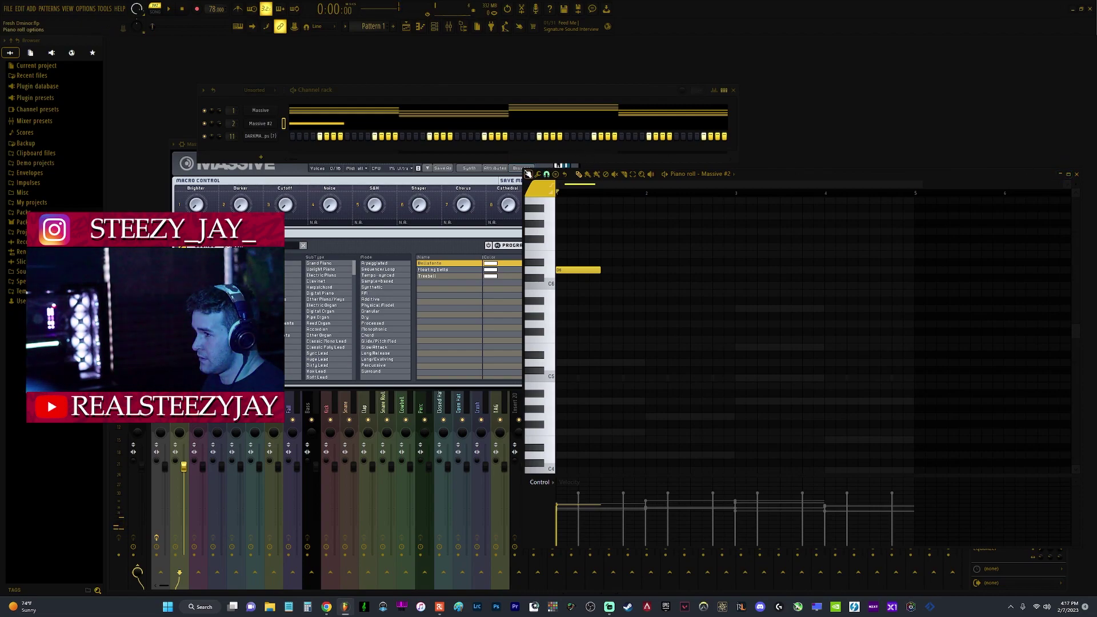
- Enlarge the piano roll and try a second two-beat note above the opening D6 note in bar 1
drag(523, 170, 171, 47)
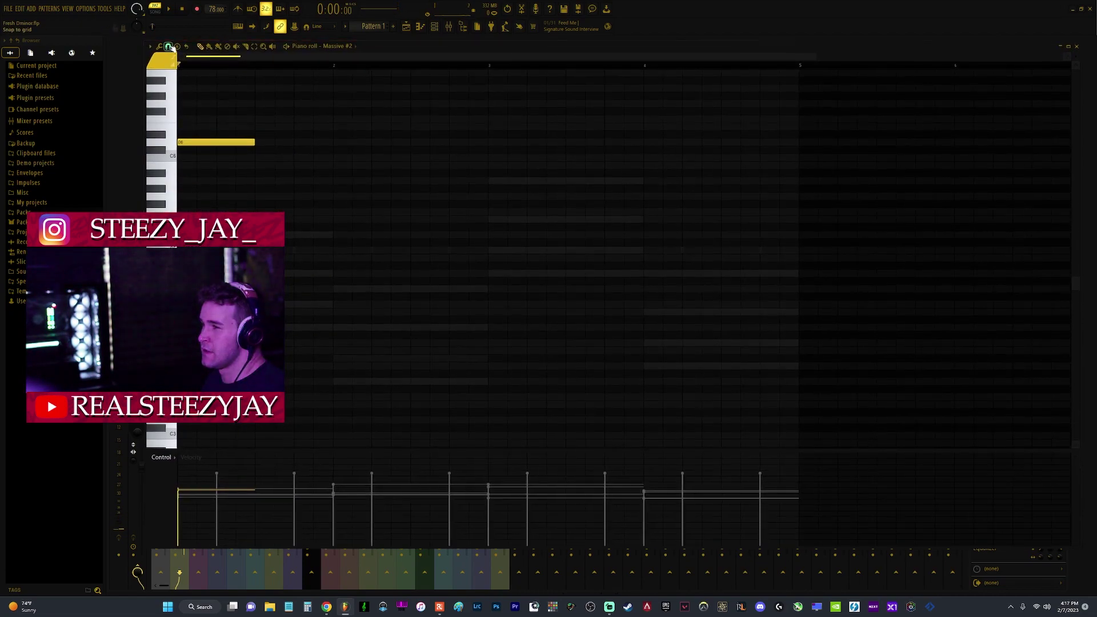
scroll(362, 158, up, 2)
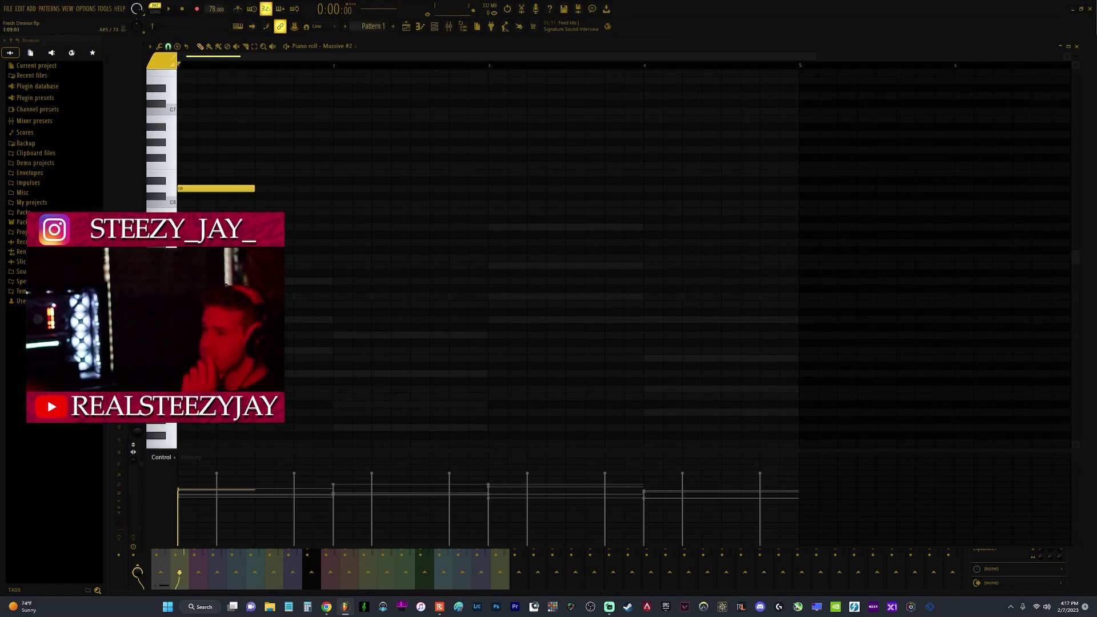
key(space)
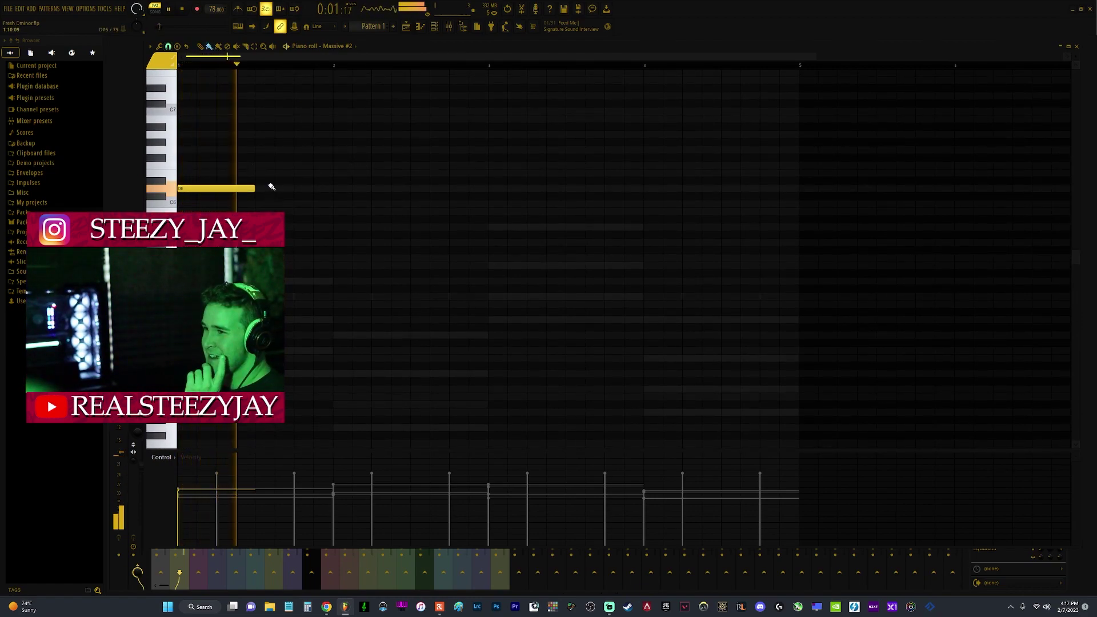
click(261, 157)
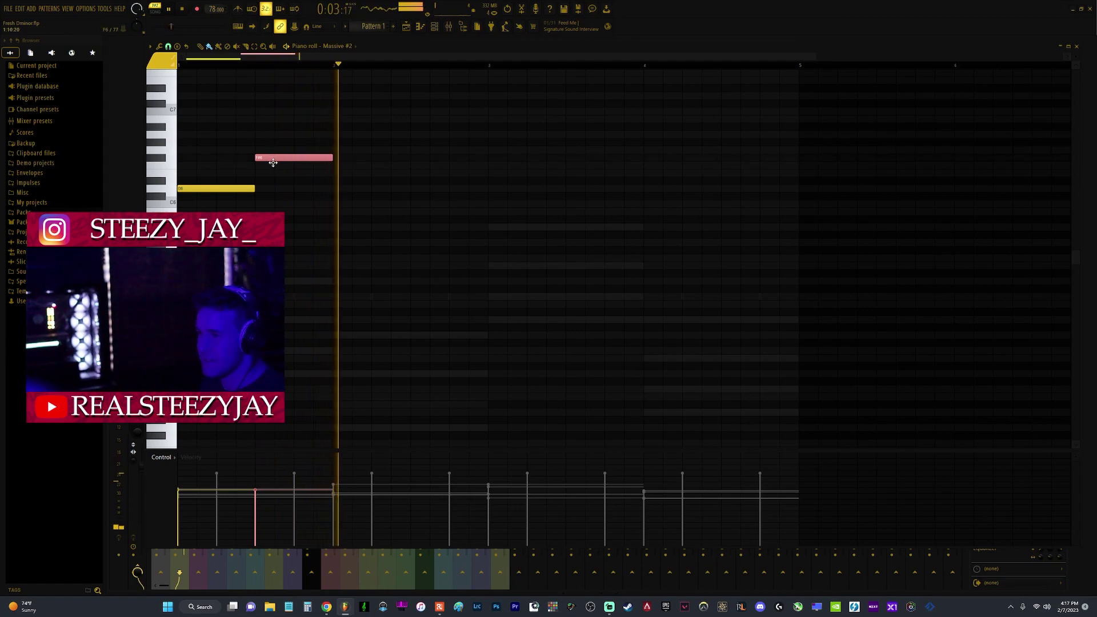
key(space)
drag(272, 160, 272, 173)
- Remove the second note and shorten the opening D6 note to one beat
key(space)
key(space)
key(space)
key(space)
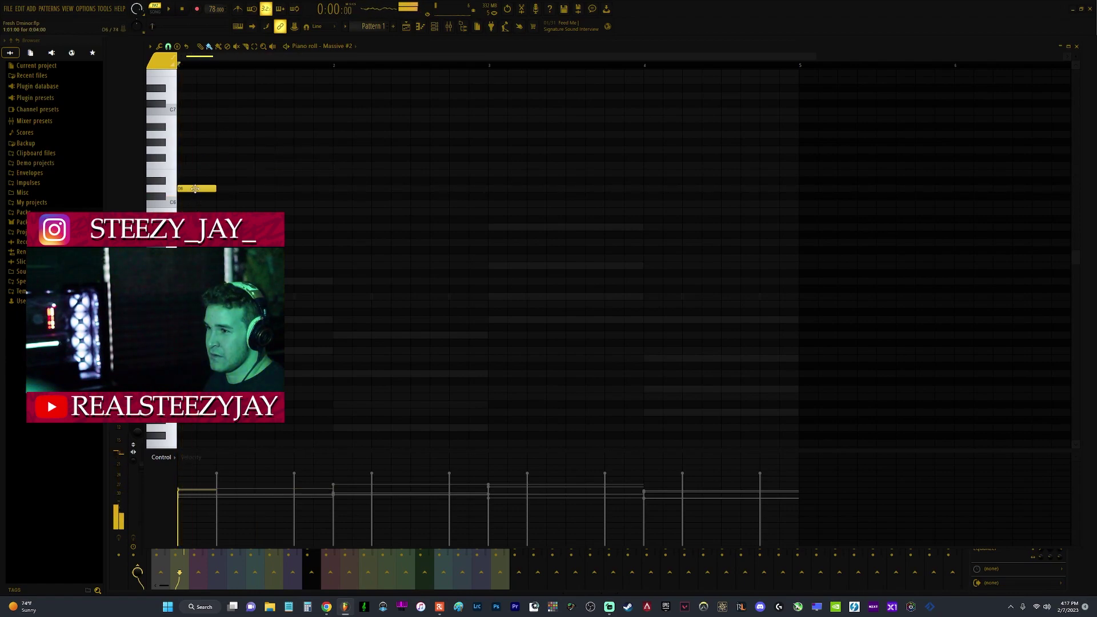
- Add a one-beat G6 note on the second beat of bar 1
click(150, 47)
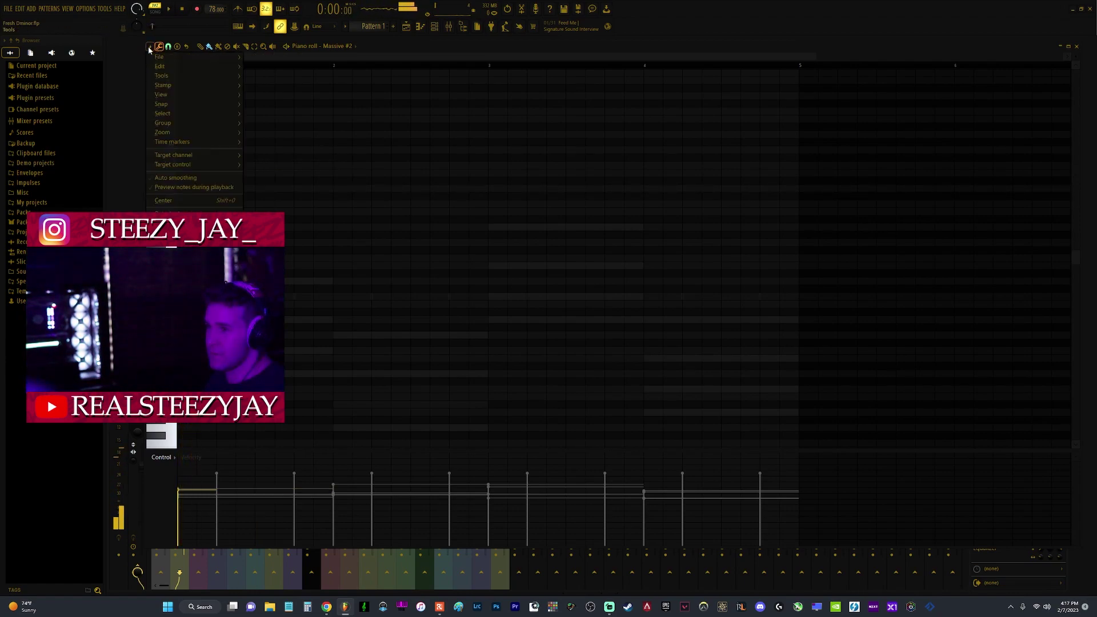
click(169, 47)
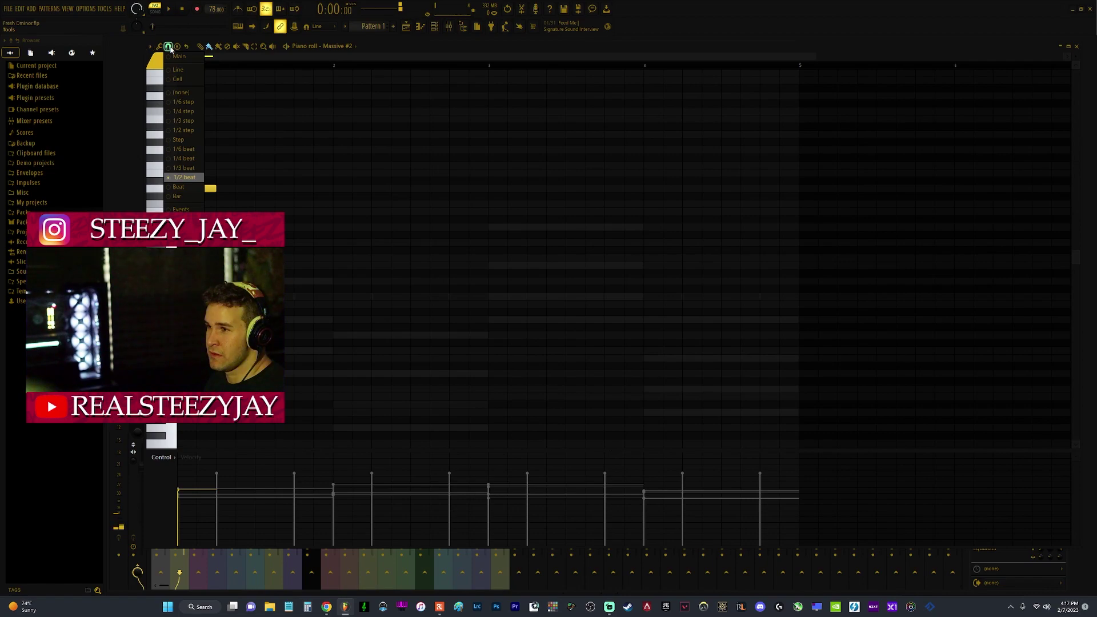
click(223, 187)
key(space)
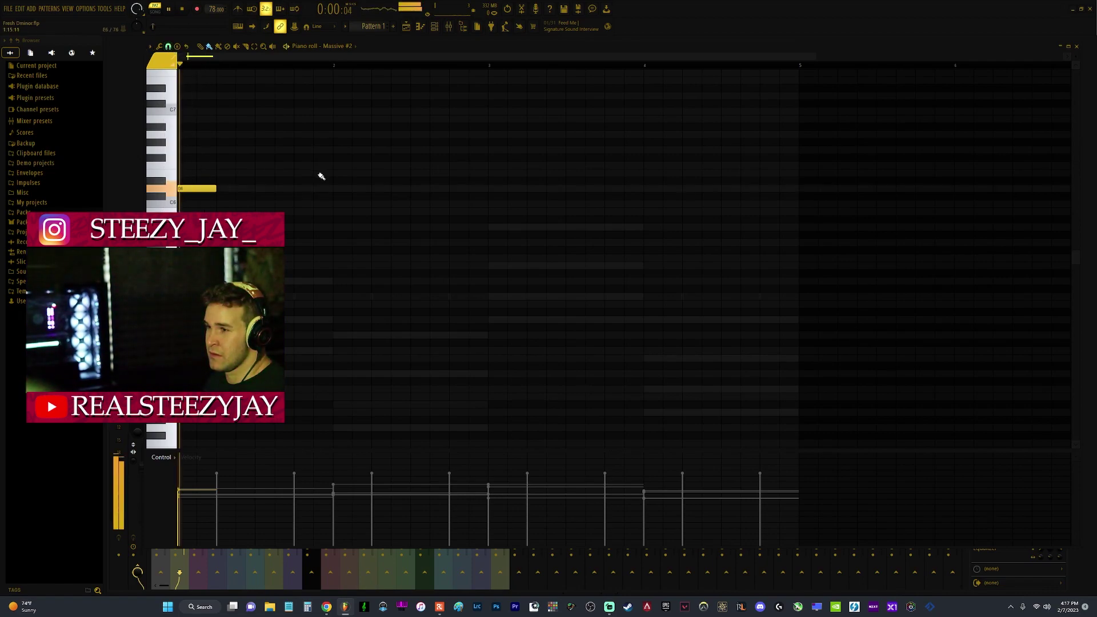
right_click(241, 174)
click(254, 151)
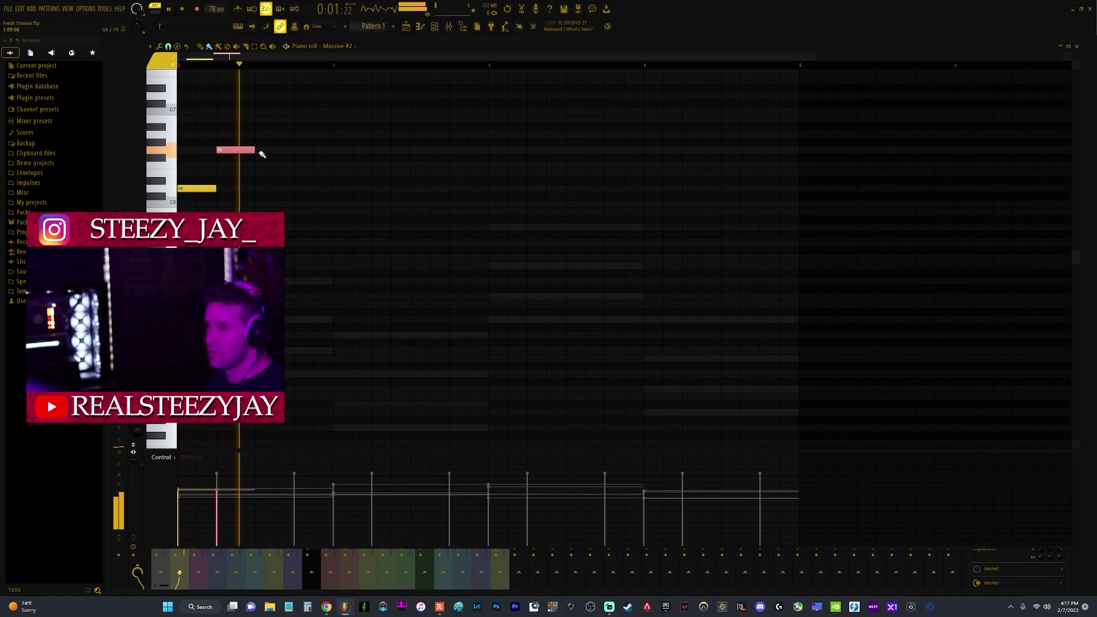
- Raise the beat 2 note to A#6 and complete bar 1 with a D6 on beat 3 and an F6 on beat 4
scroll(270, 187, up, 3)
key(space)
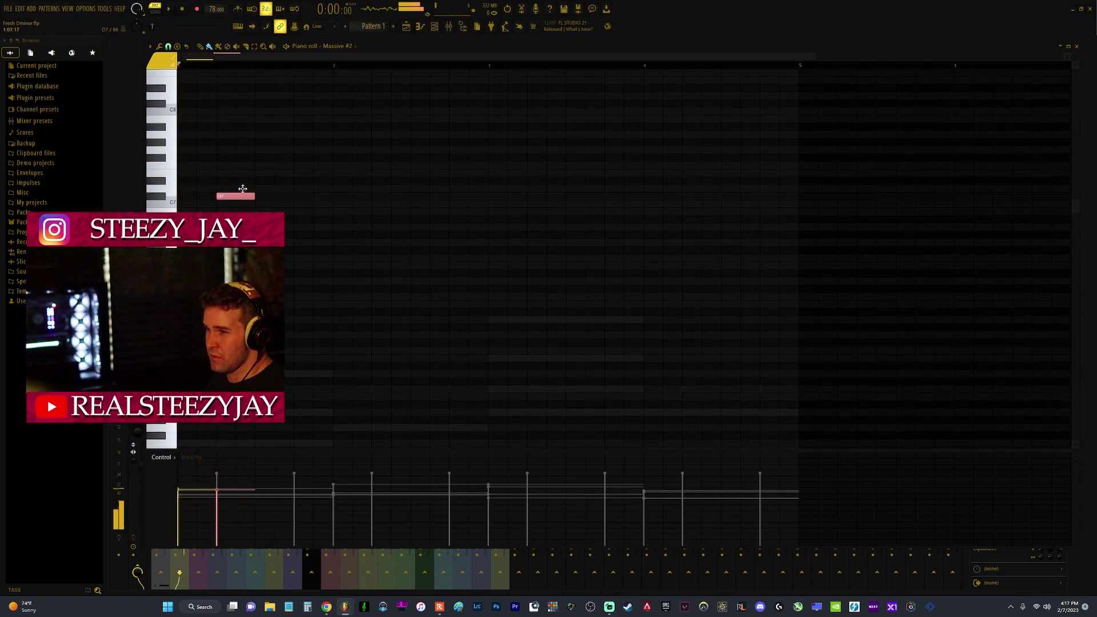
drag(244, 184, 244, 181)
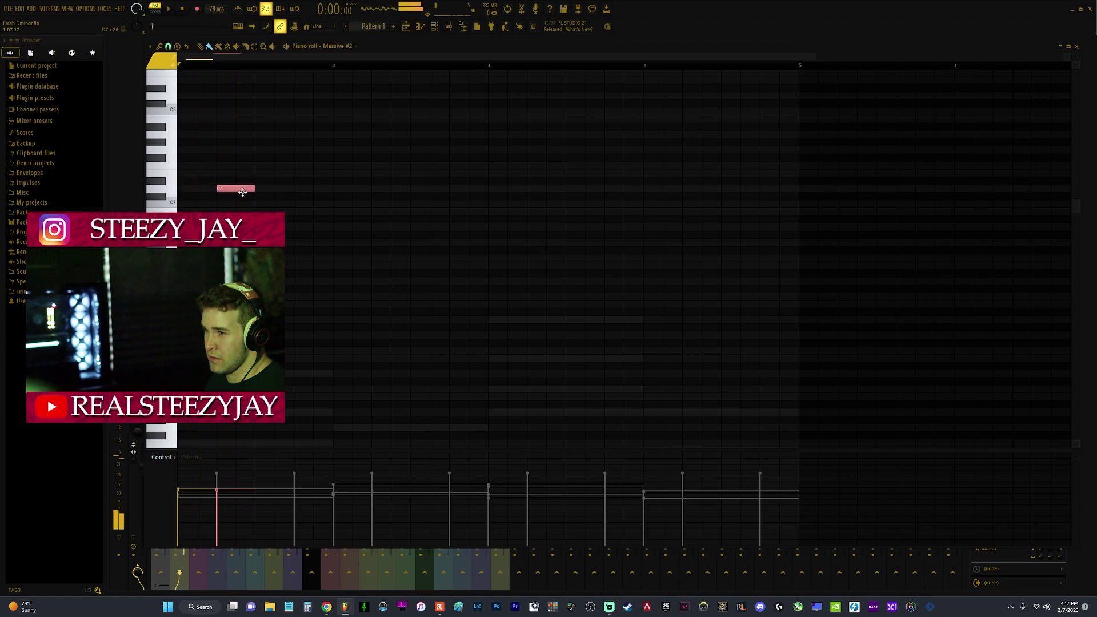
key(space)
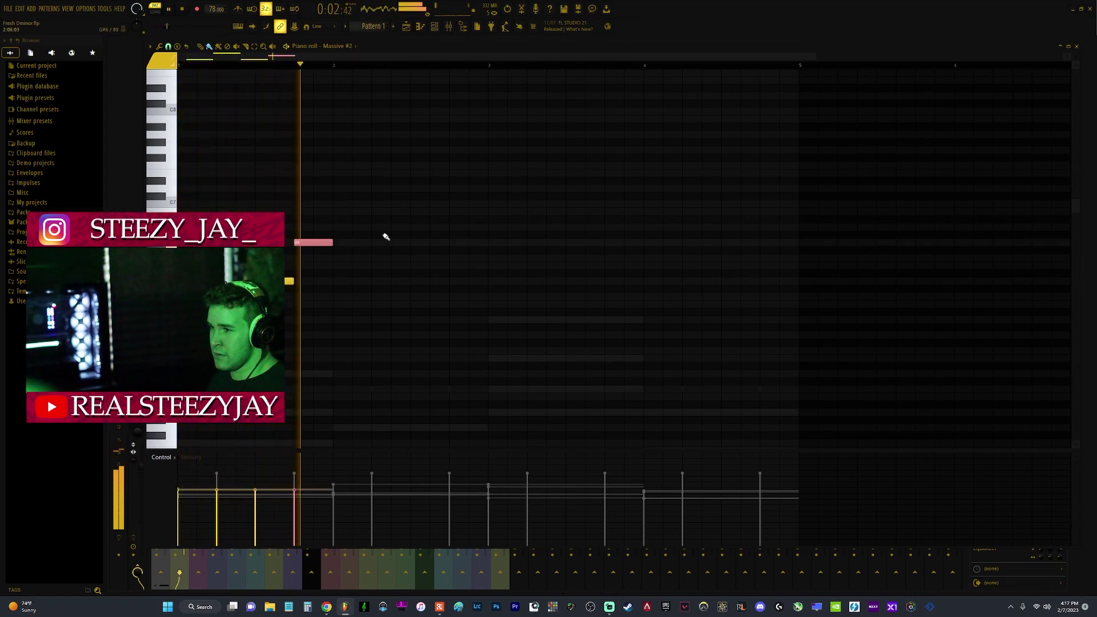
drag(319, 243, 319, 258)
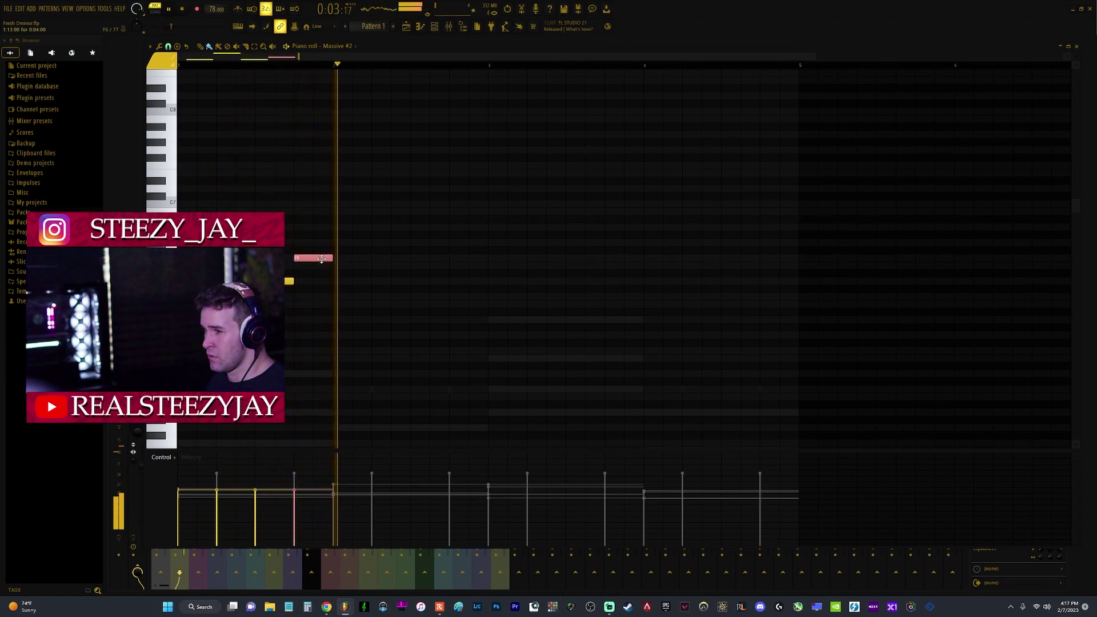
- Duplicate the four-note phrase of bar 1 into bar 2
drag(409, 154, 194, 338)
key(ctrl+b)
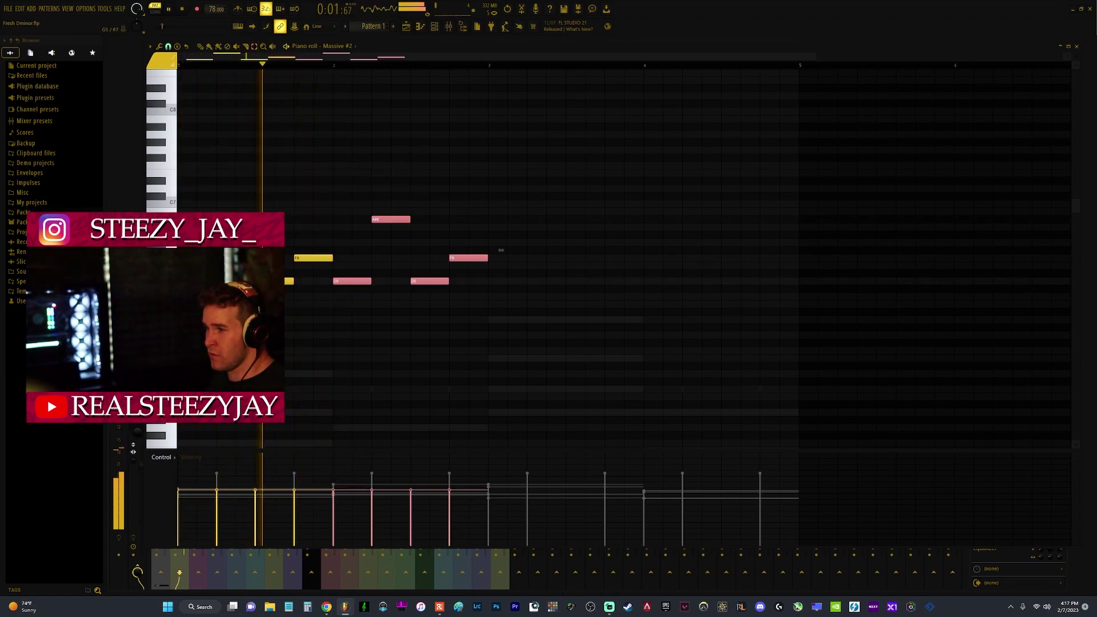
scroll(559, 243, down, 1)
scroll(560, 239, down, 3)
scroll(557, 234, up, 4)
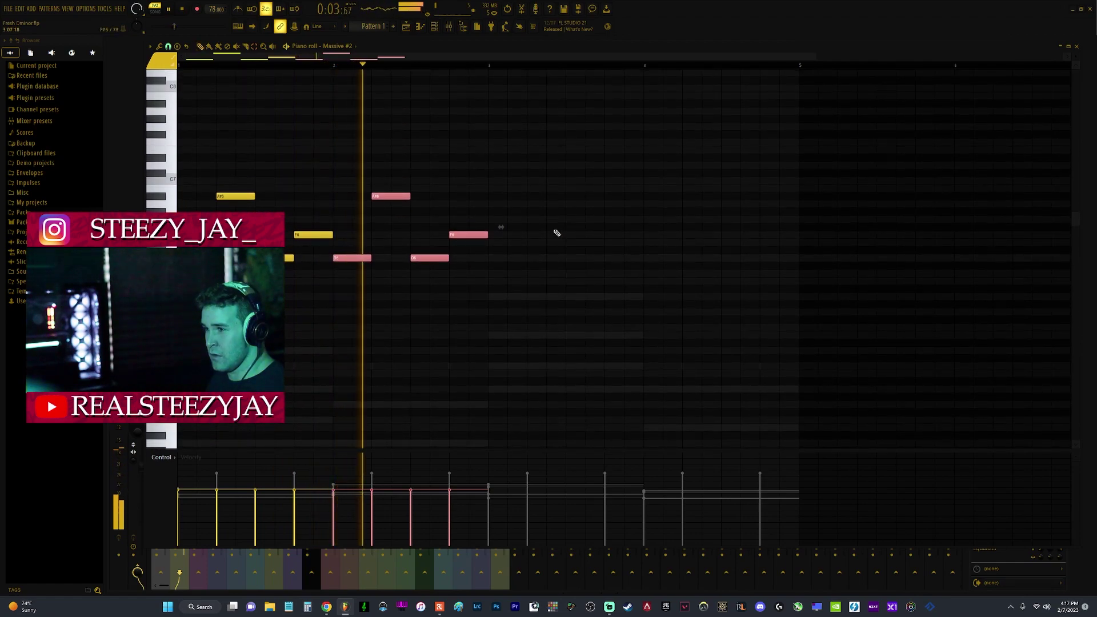
- Transpose the bar 2 phrase down so that it starts on G5, and lower its second note to D6
key(space)
key(space)
drag(348, 281, 351, 338)
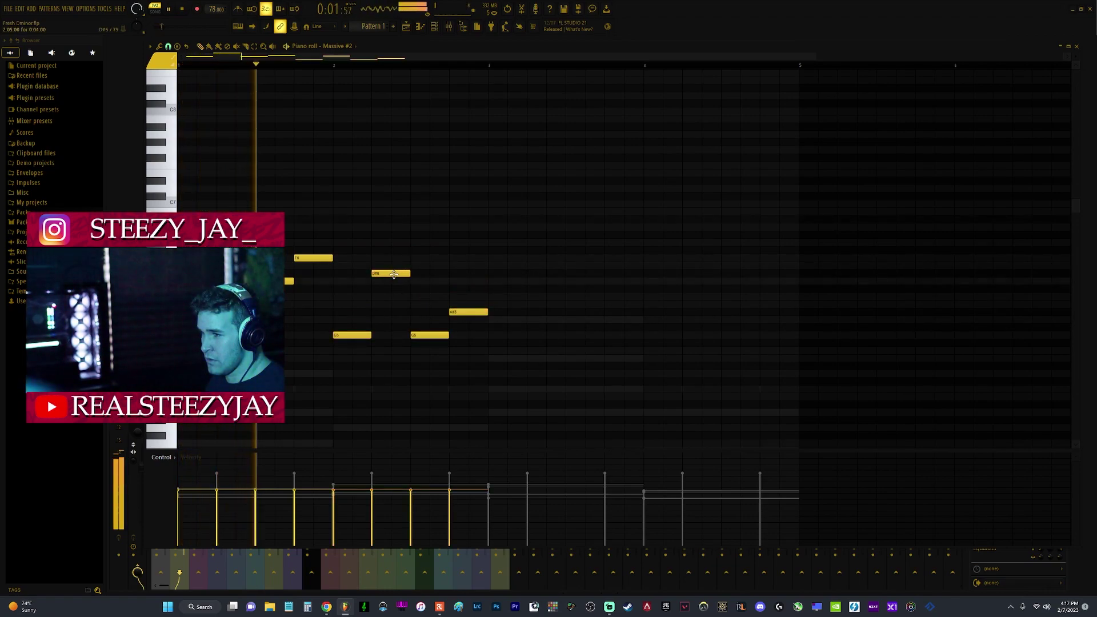
drag(393, 280, 394, 288)
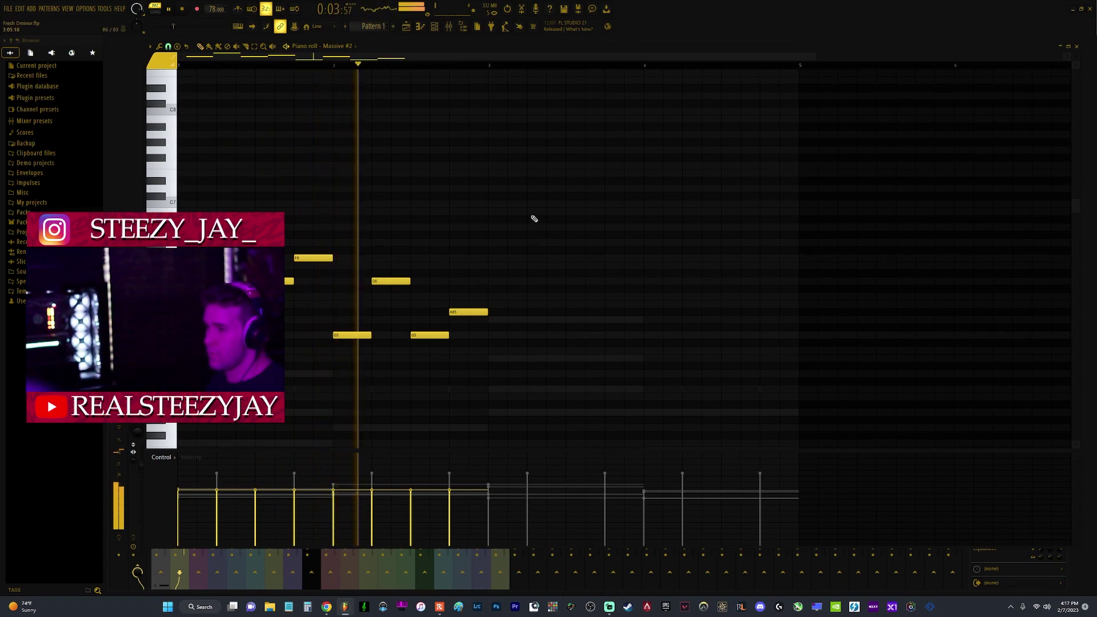
- Try the bar 2 phrase one octave higher against the chords
drag(507, 255, 345, 379)
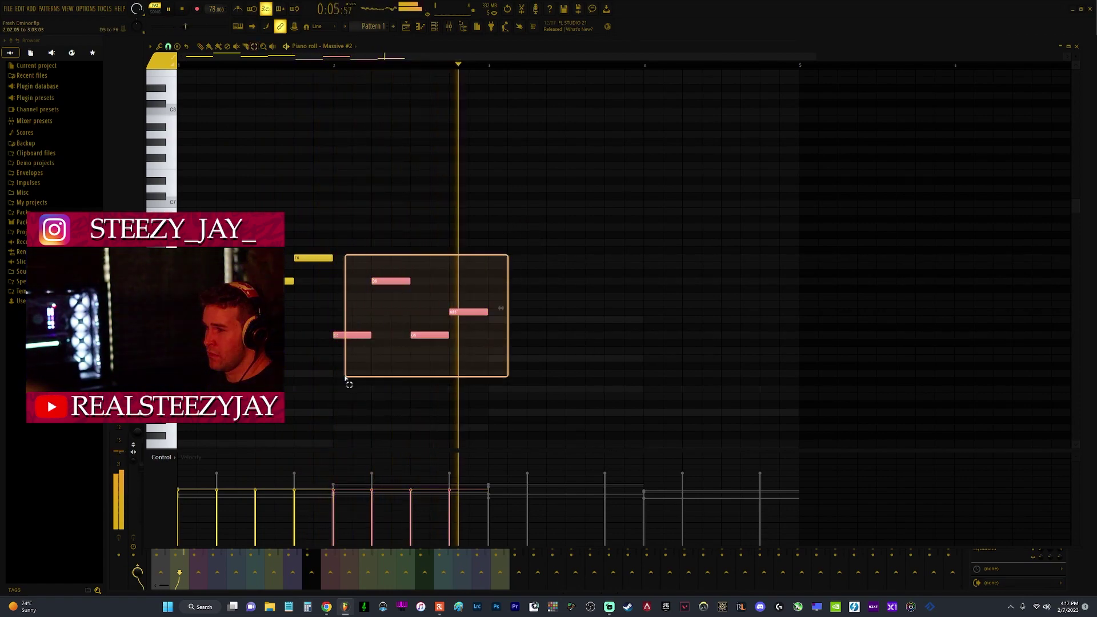
key(ctrl+Up)
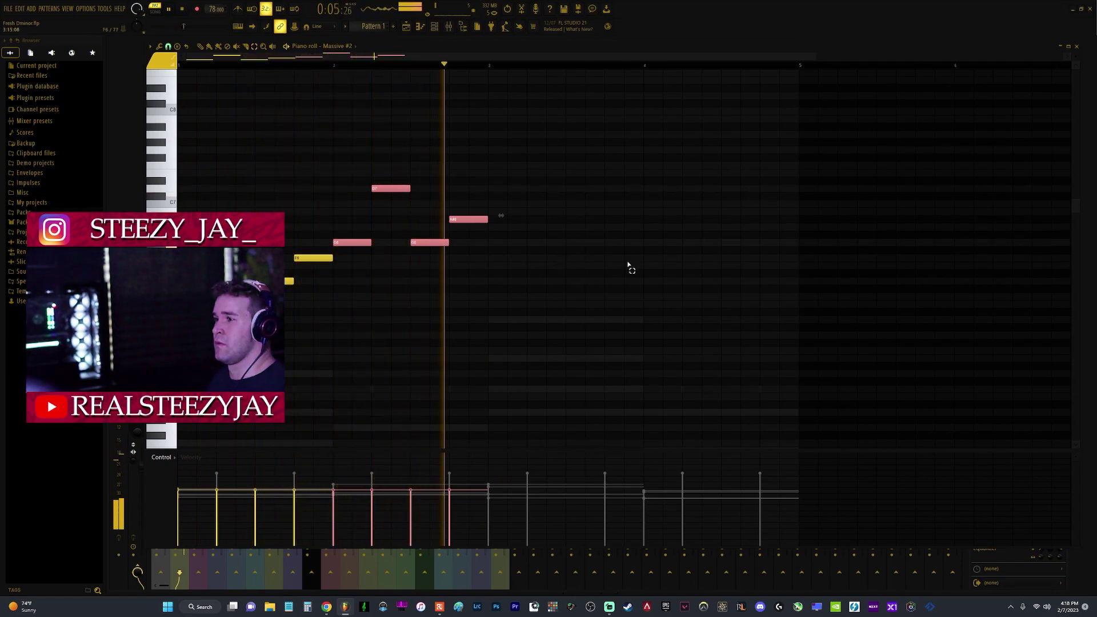
key(ctrl+Down)
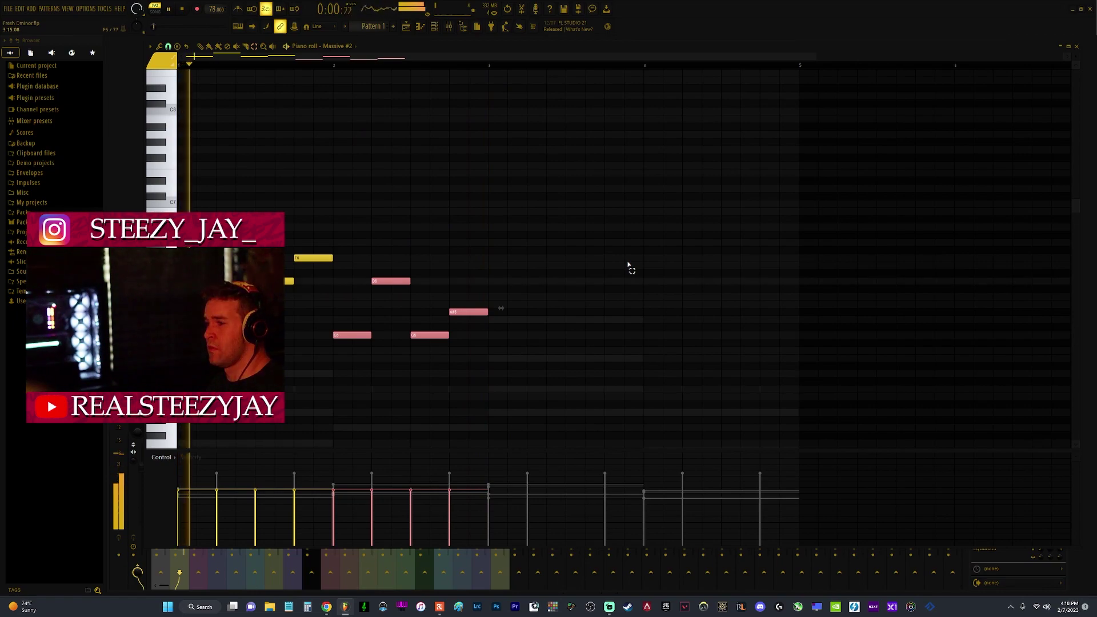
ctrl+click(601, 246)
- Duplicate the bar 2 phrase into bar 3 and transpose the copy up an octave and two semitones, starting on A6
drag(517, 252, 351, 378)
key(ctrl+b)
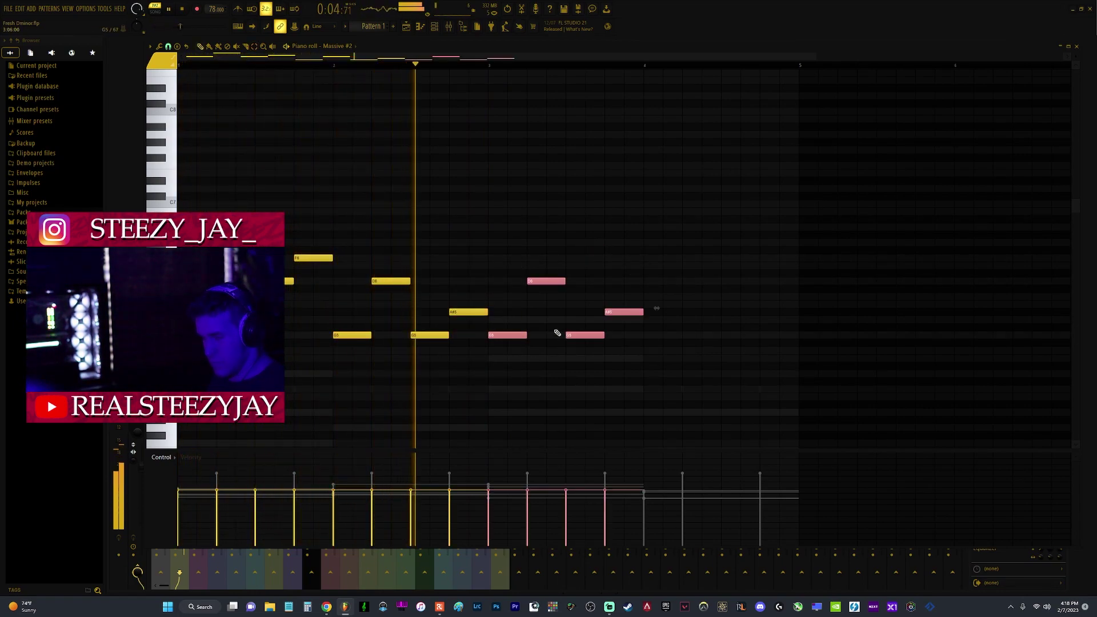
key(ctrl+Up)
key(shift+Up)
key(shift+Up)
key(space)
key(space)
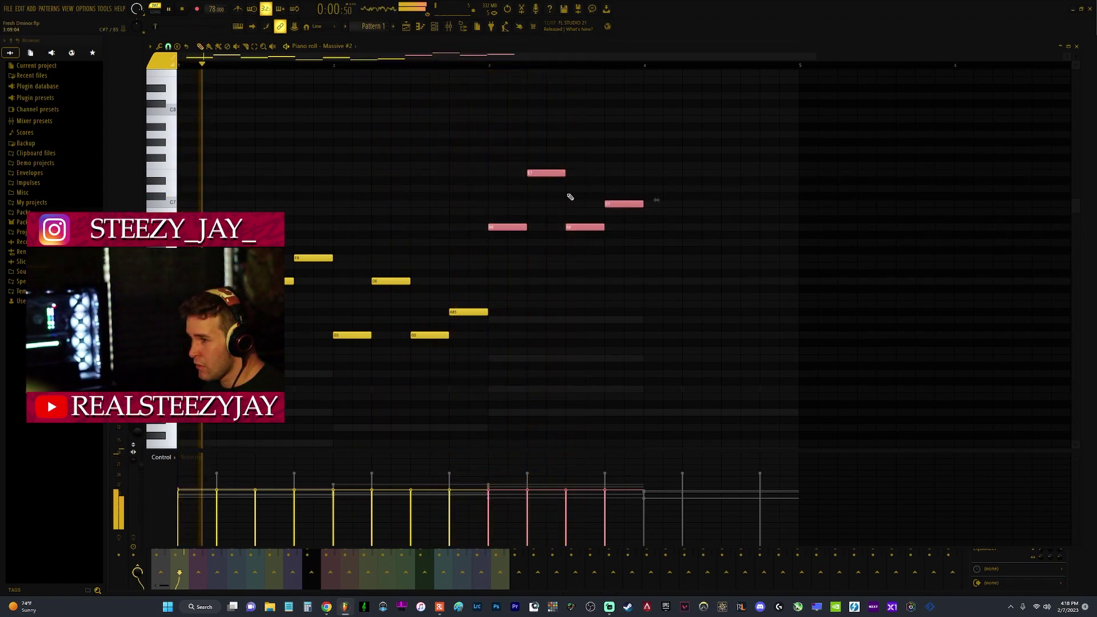
- Replay the pattern and look over the melody and the ghosted chord notes to judge the bar 3 phrase
key(space)
key(space)
scroll(522, 199, down, 4)
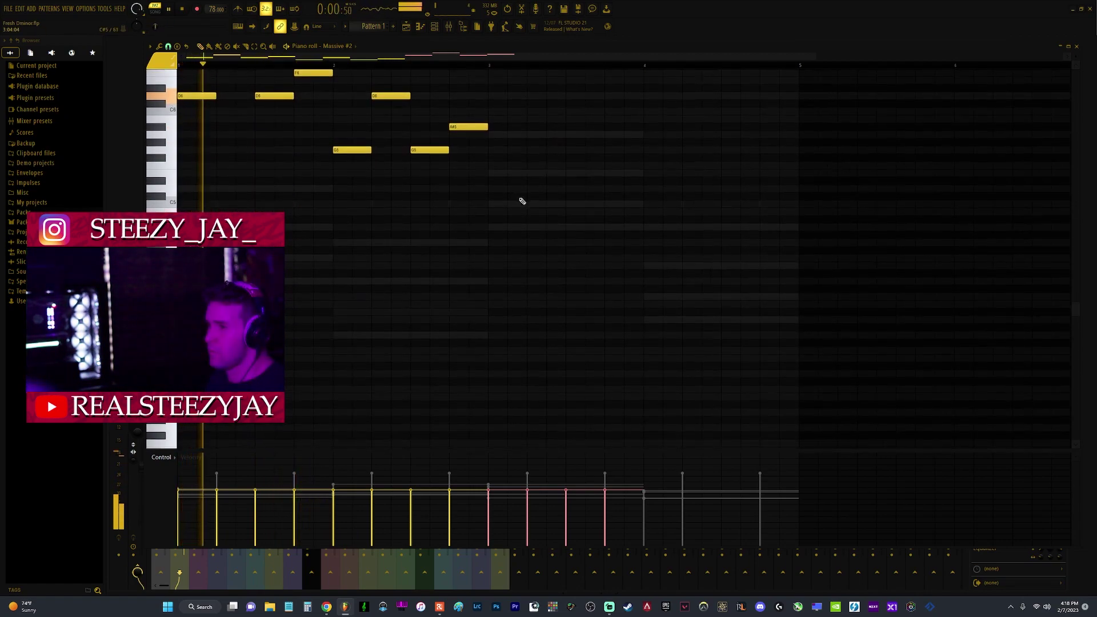
scroll(529, 205, up, 6)
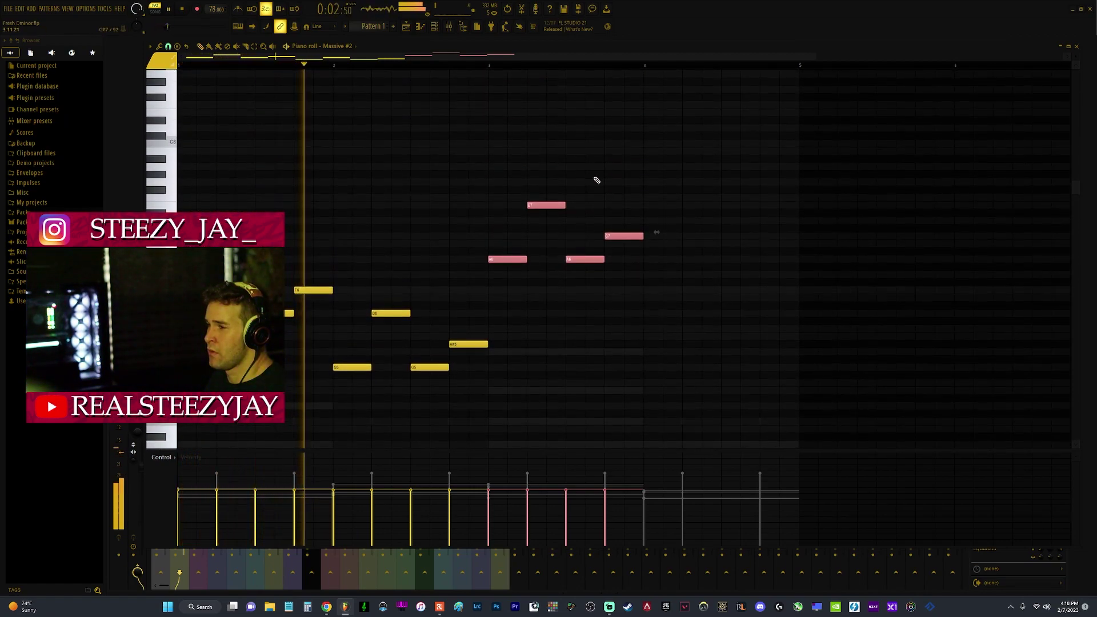
key(space)
key(space)
key(space)
key(space)
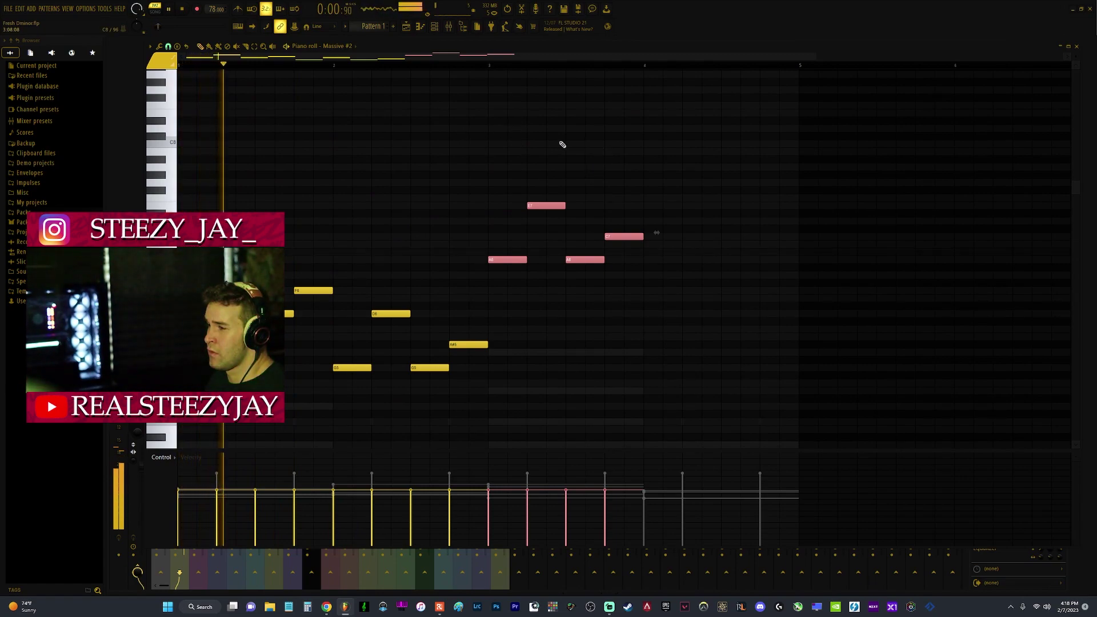
key(space)
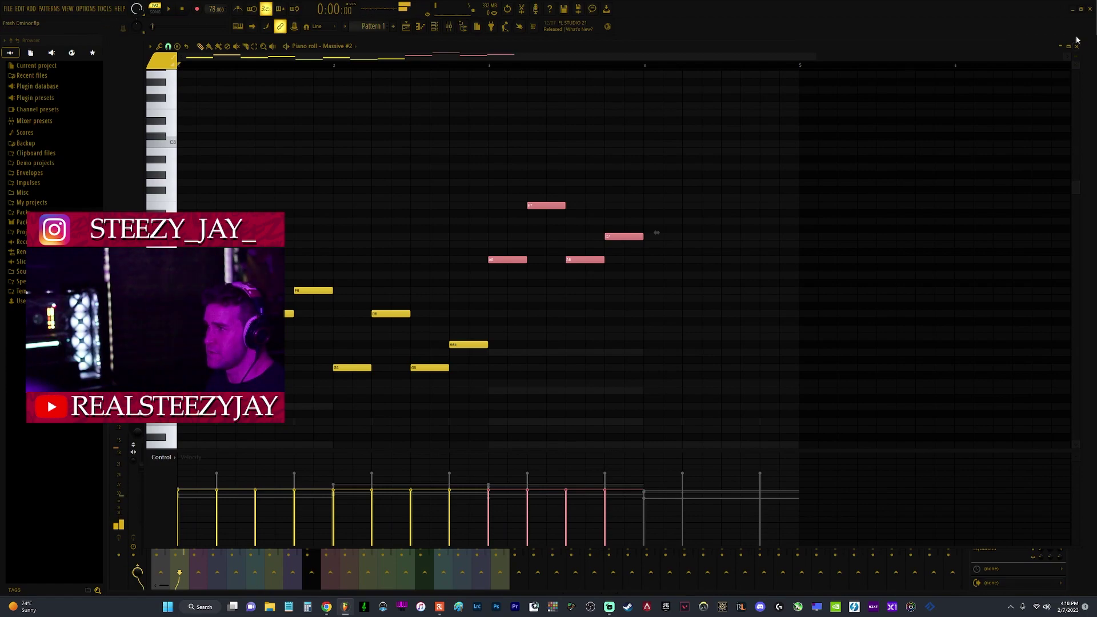
- Lower the second note of bar 1 to A6 and play the pattern to check the melody
scroll(431, 301, down, 5)
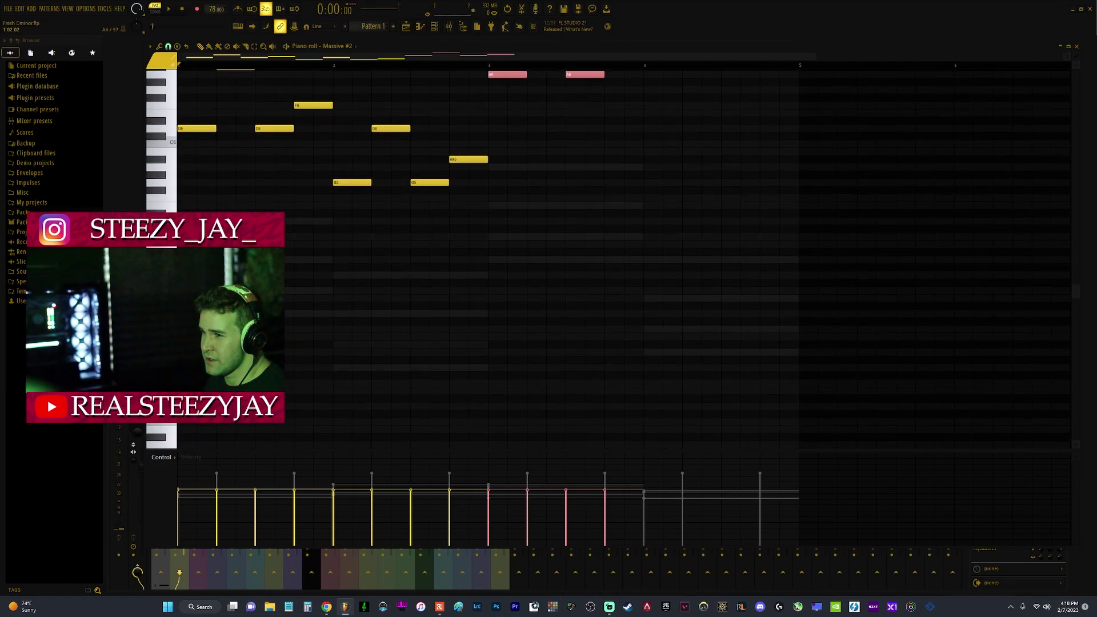
scroll(366, 298, up, 6)
key(space)
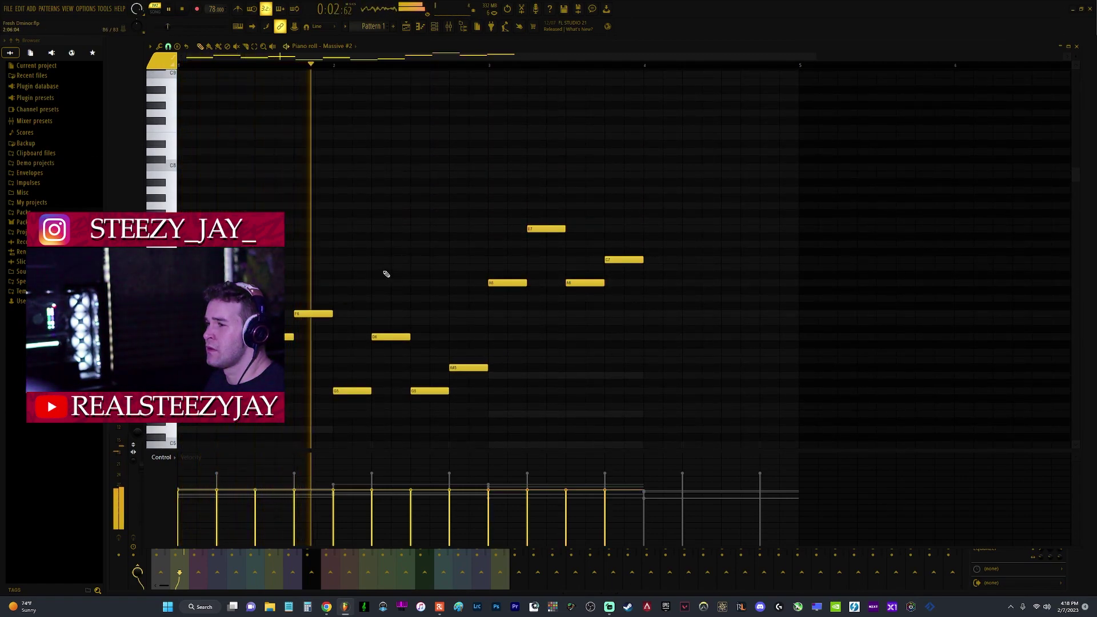
scroll(400, 261, down, 1)
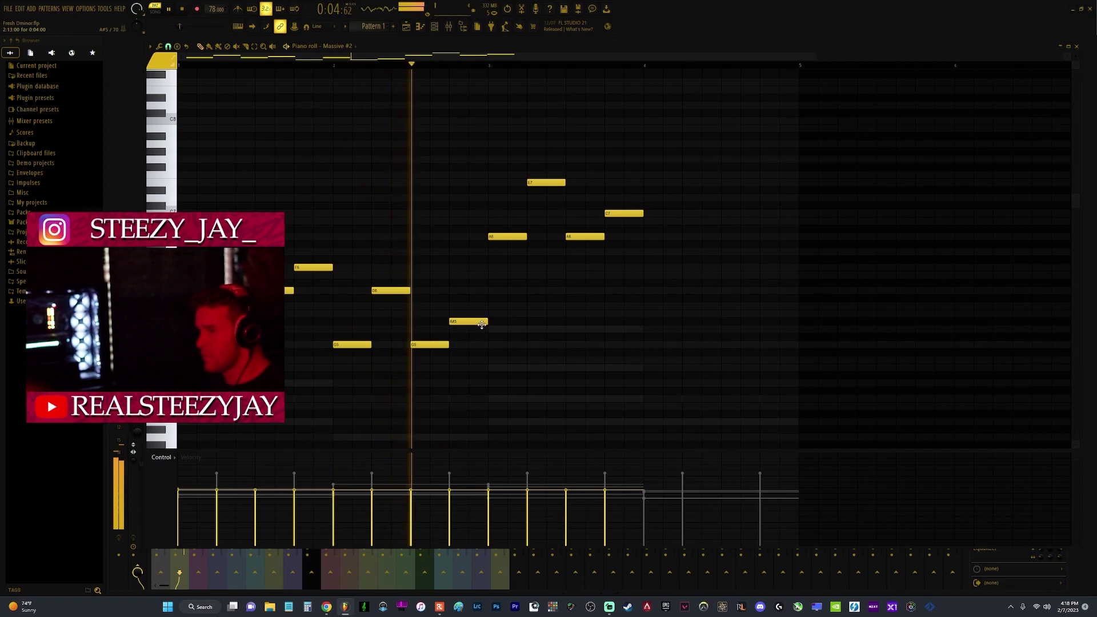
scroll(471, 320, down, 2)
key(space)
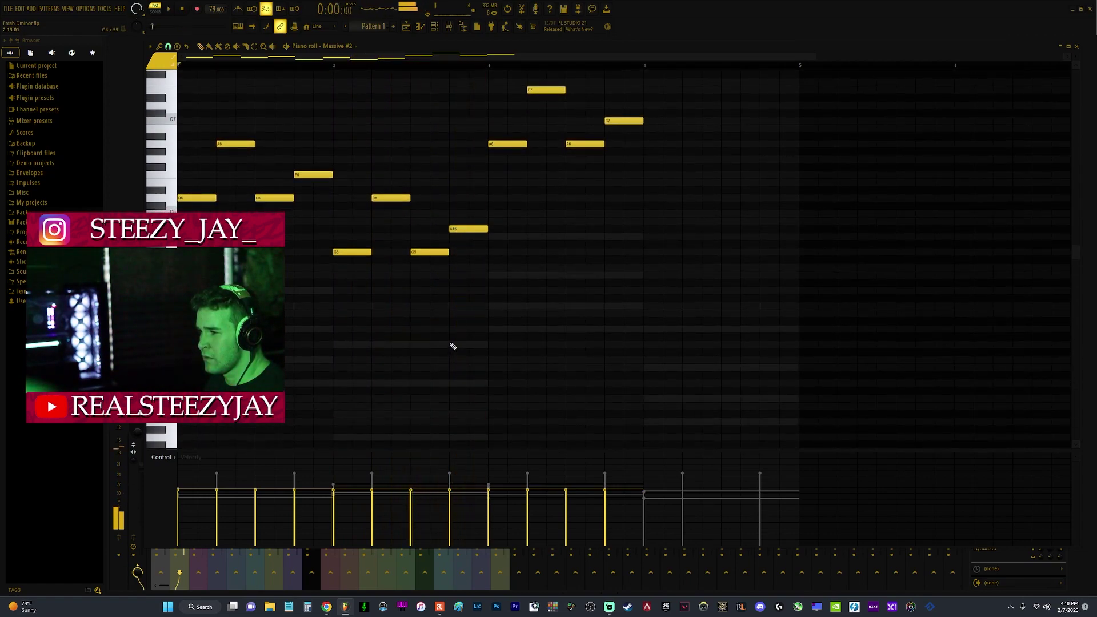
click(460, 397)
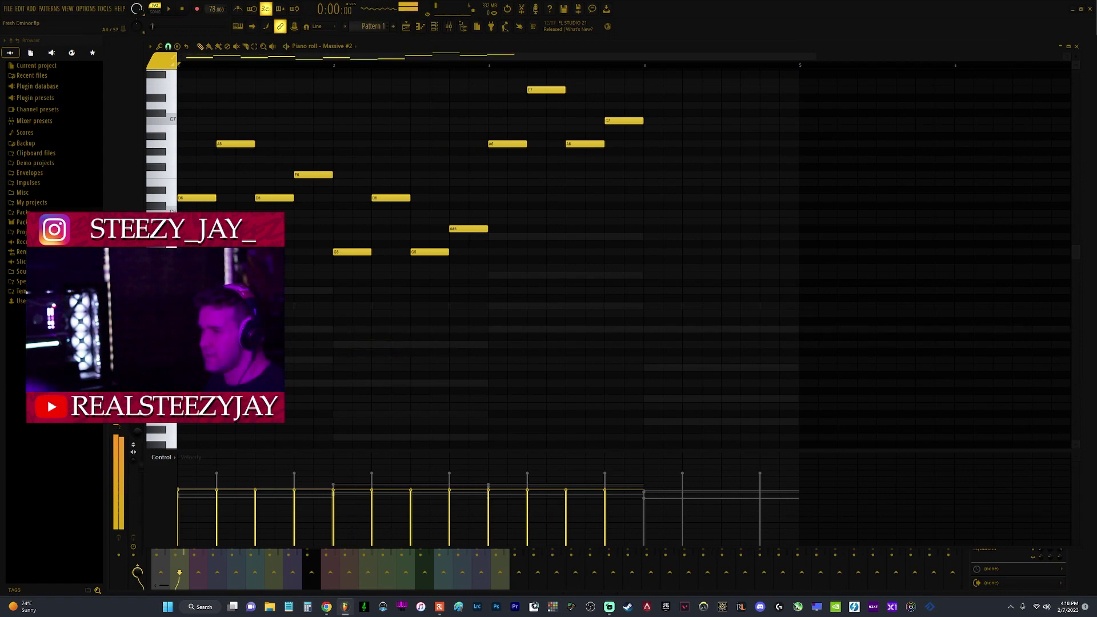
- Lower the second note of bar 2 to C6, and try its last note on A5 and D6
scroll(512, 271, up, 3)
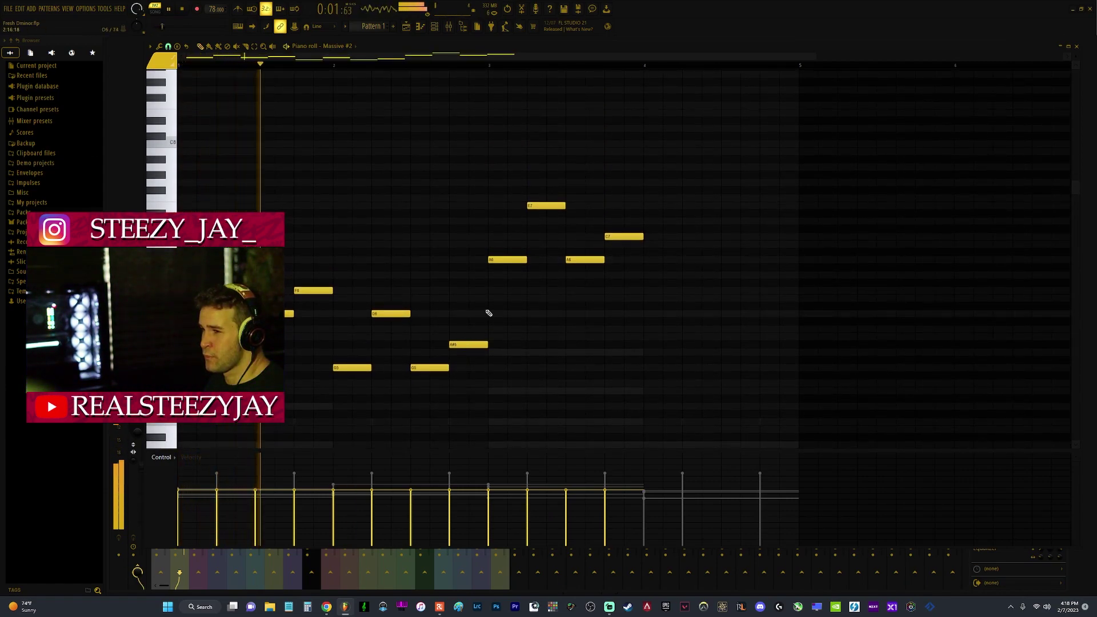
drag(397, 314, 393, 329)
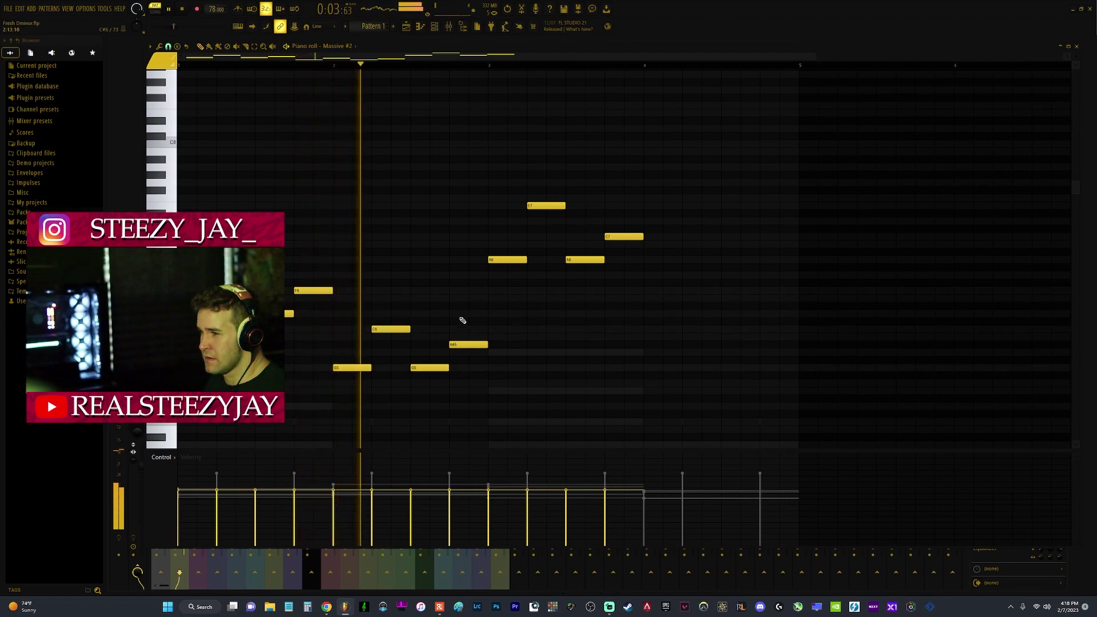
drag(473, 346, 472, 359)
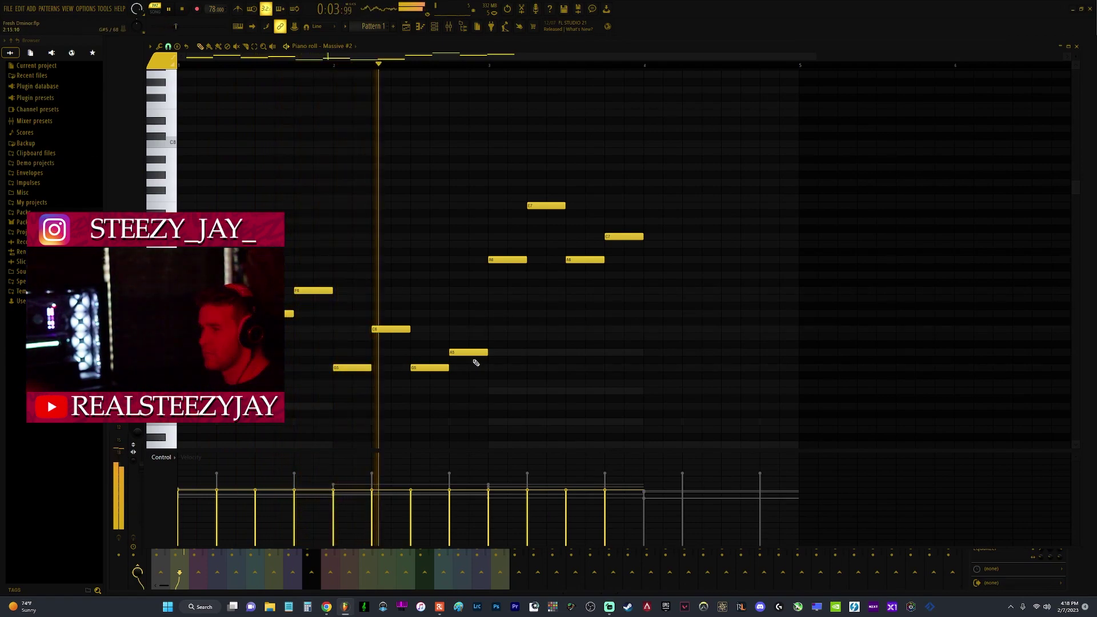
drag(468, 349, 476, 315)
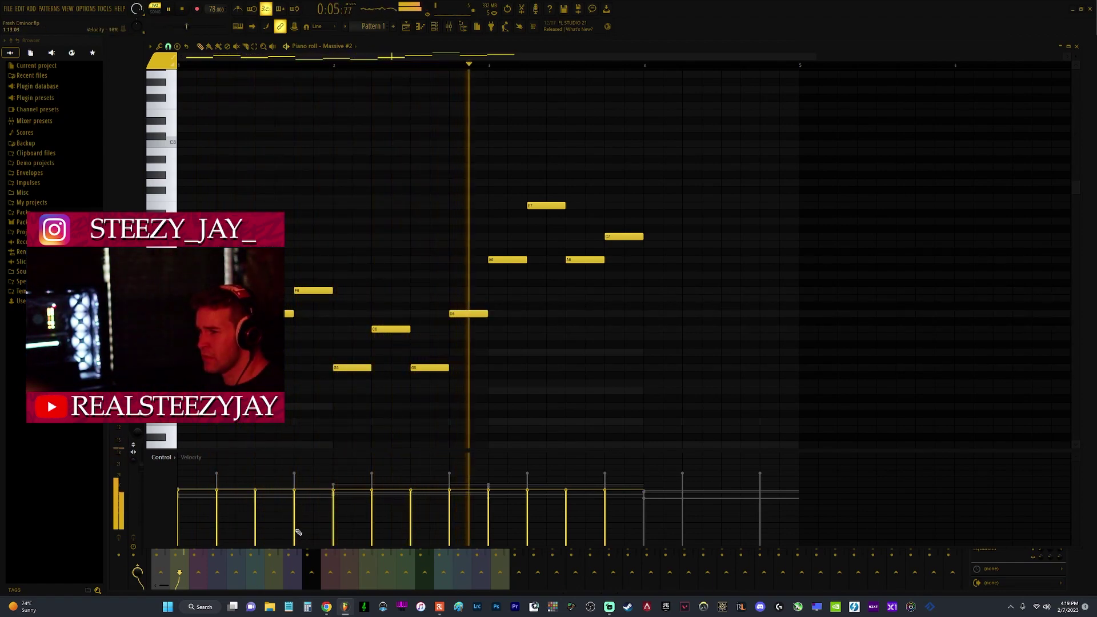
- Replay the melody, set the last note of bar 2 to A#5, and restart playback to check it
key(space)
scroll(426, 443, down, 8)
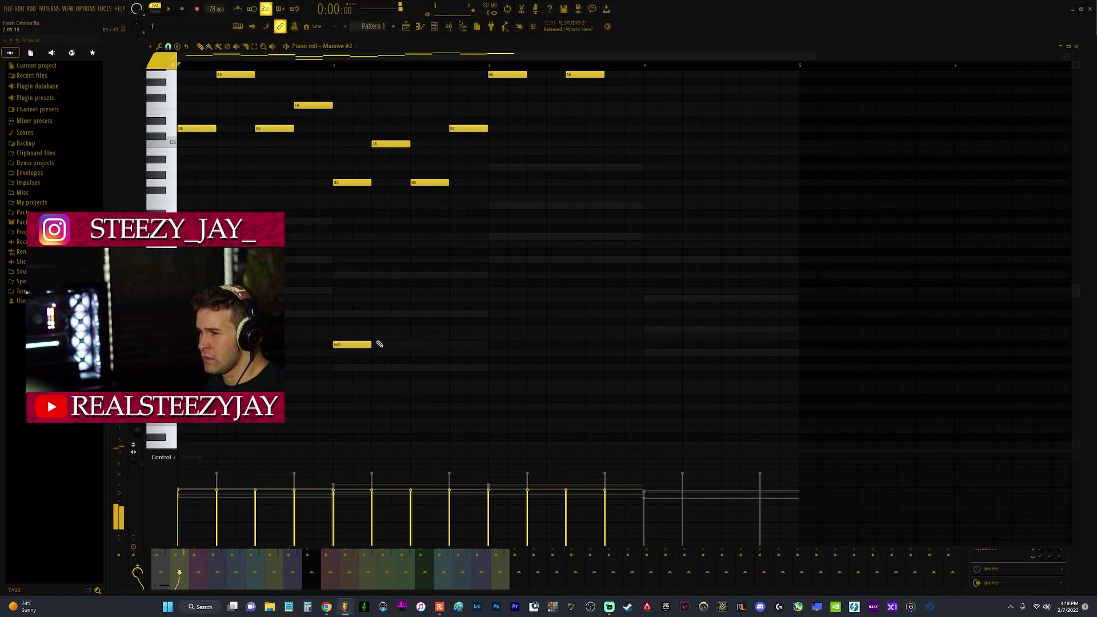
scroll(366, 361, up, 3)
key(space)
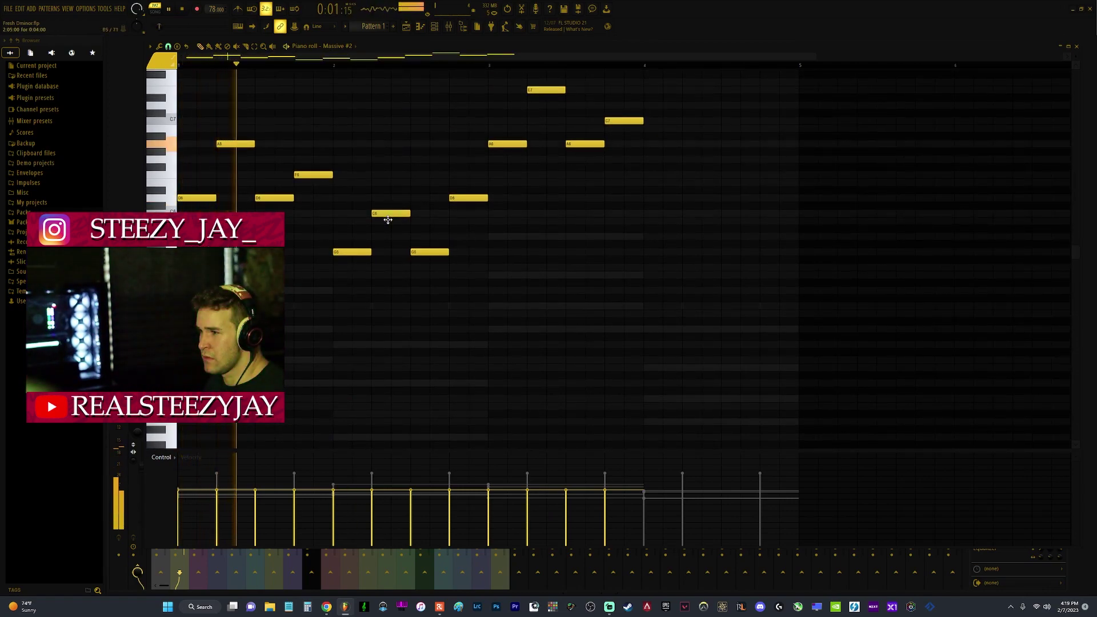
drag(389, 204, 391, 212)
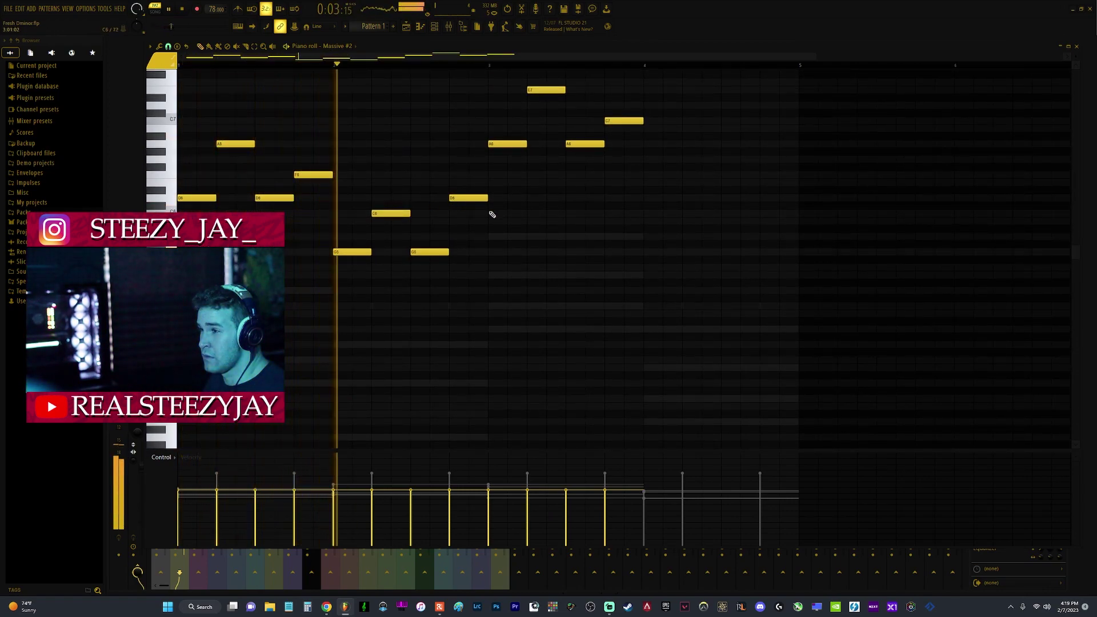
drag(482, 198, 482, 224)
key(space)
key(space)
- Replace the bar 3 phrase with a copy of bar 2 transposed up an octave and two semitones, starting on A6
scroll(625, 233, up, 4)
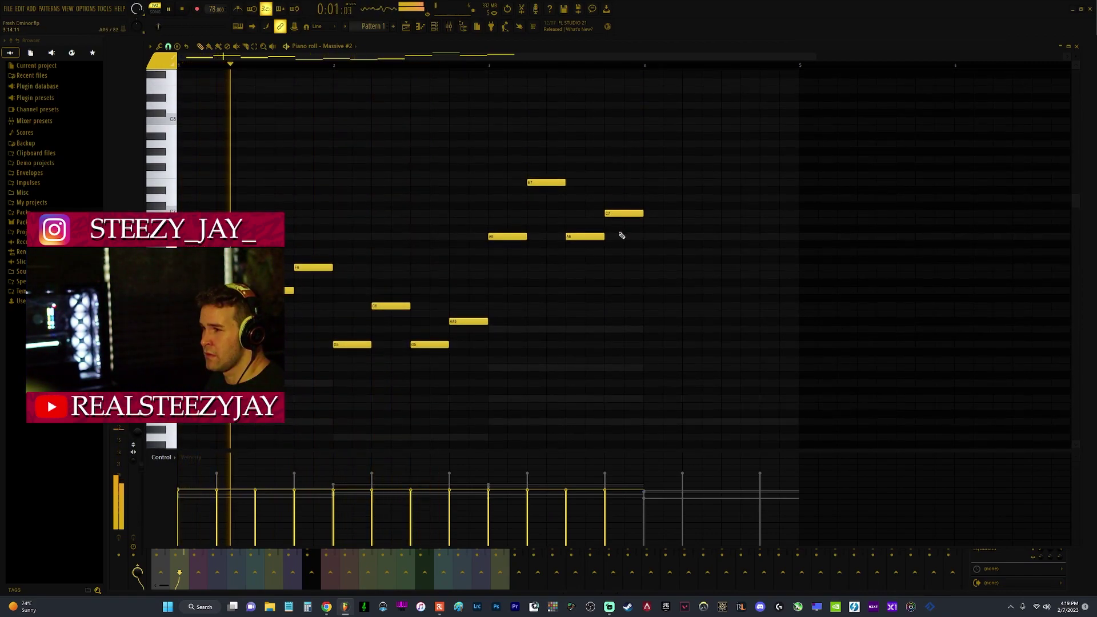
drag(690, 165, 497, 265)
key(Delete)
drag(547, 196, 361, 367)
key(ctrl+b)
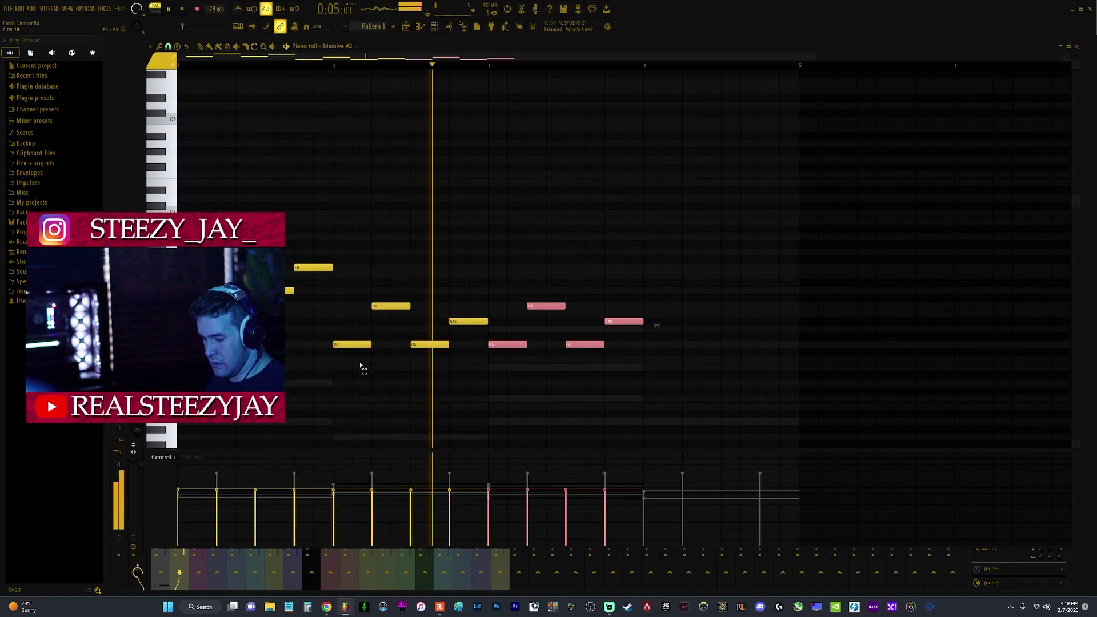
key(ctrl+Up)
drag(505, 251, 505, 234)
ctrl+click(657, 181)
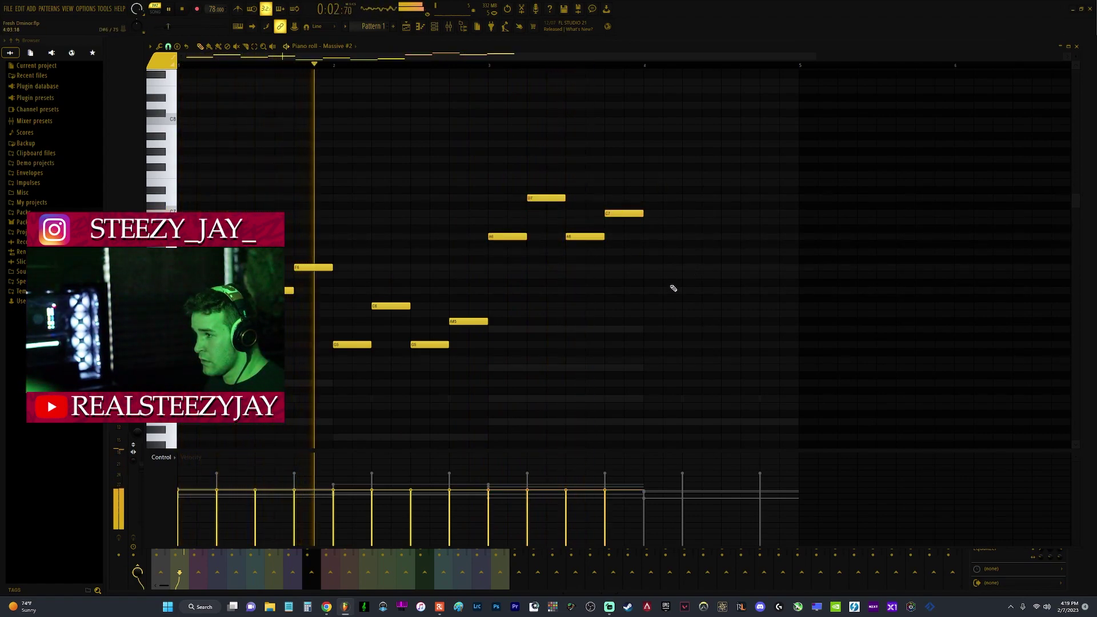
- Duplicate the bar 3 phrase into bar 4 one octave lower, starting on A5, and close the piano roll
drag(674, 165, 481, 262)
key(ctrl+b)
key(ctrl+Down)
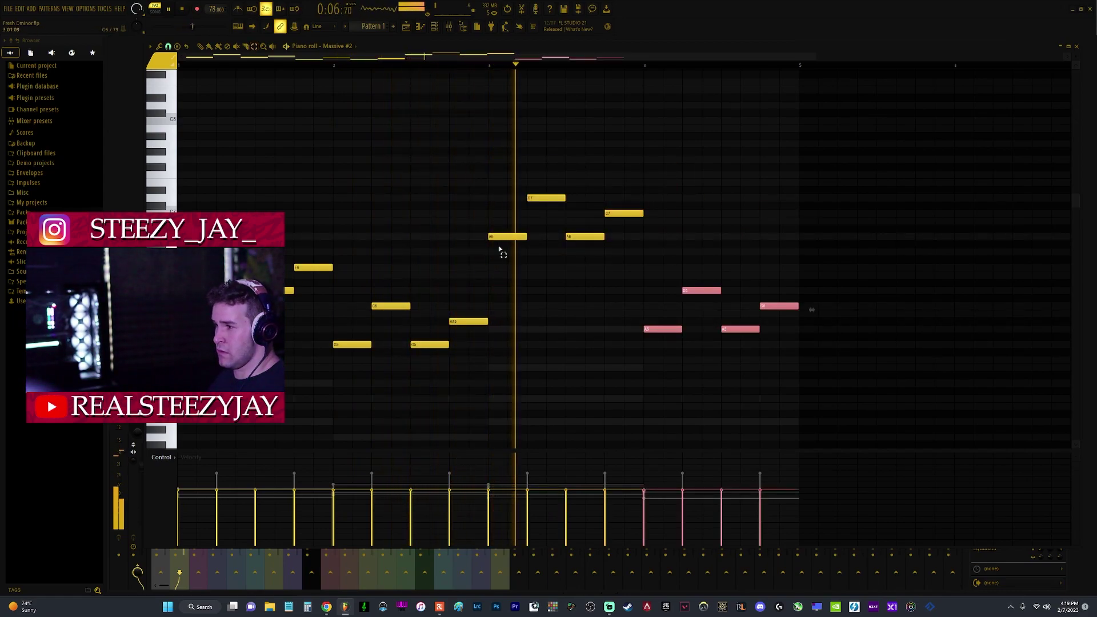
ctrl+click(713, 222)
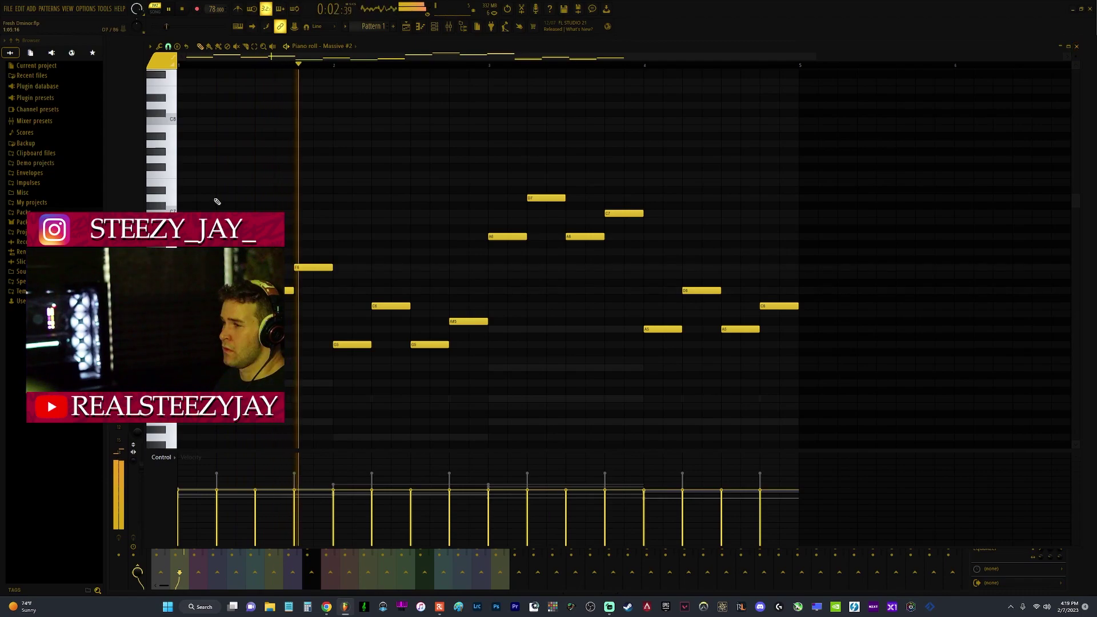
click(1076, 46)
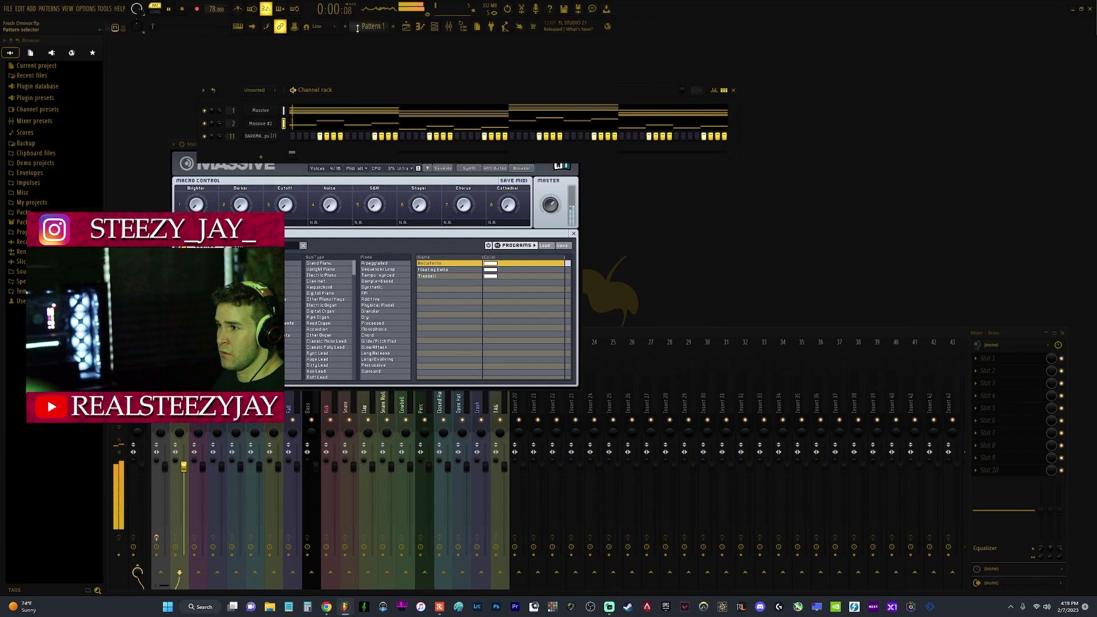
- Clone the Massive #2 channel and load the Ampfrodelic preset in the copy from Massive's file browser
right_click(261, 124)
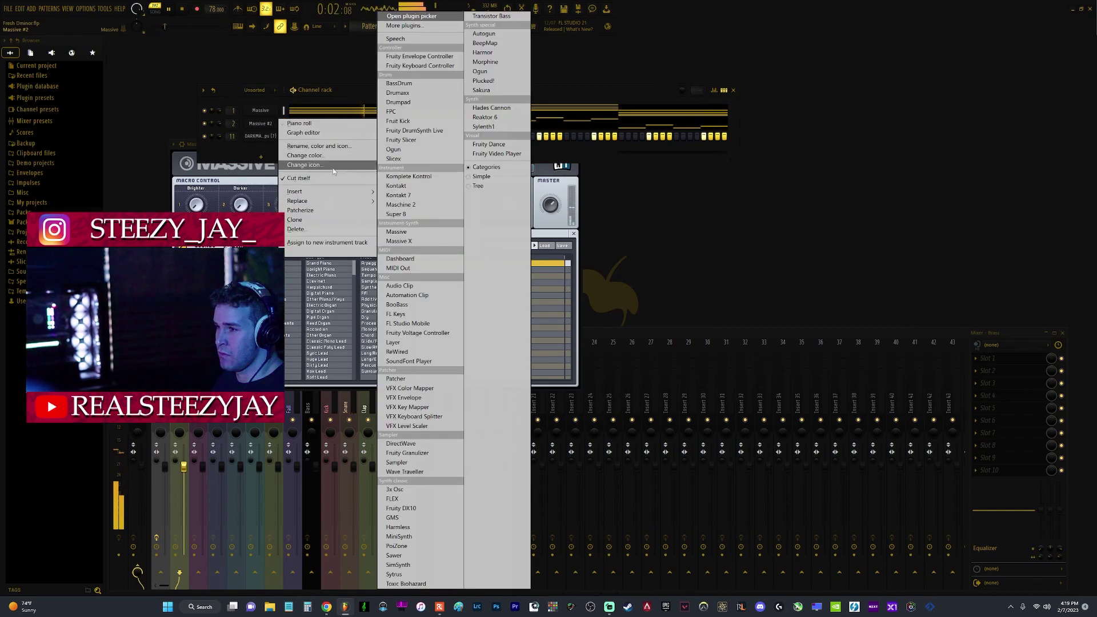
click(336, 221)
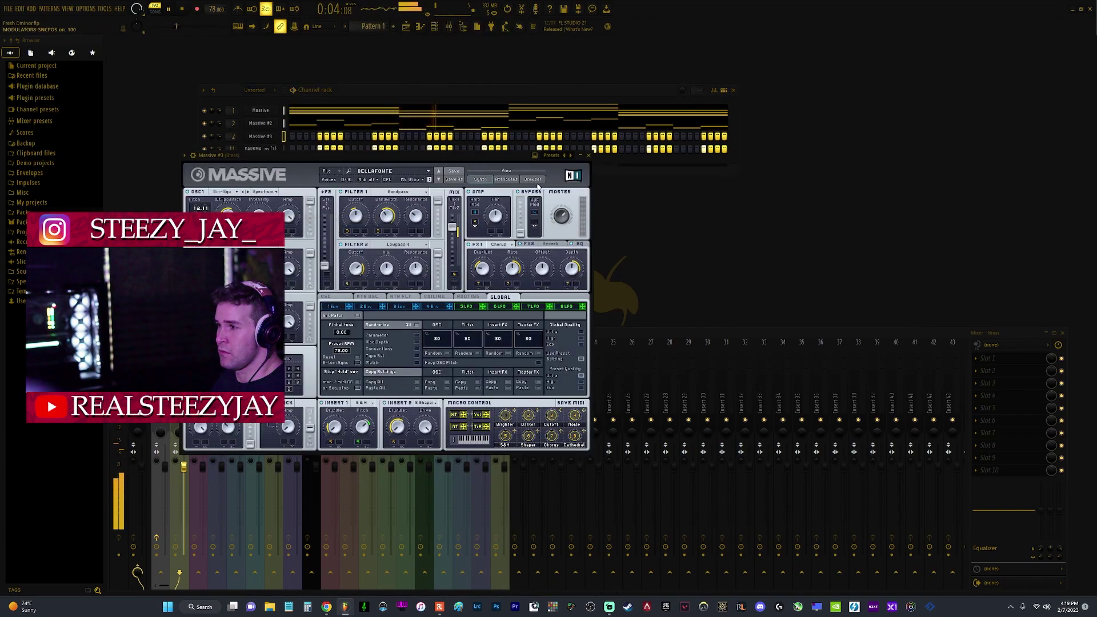
click(533, 180)
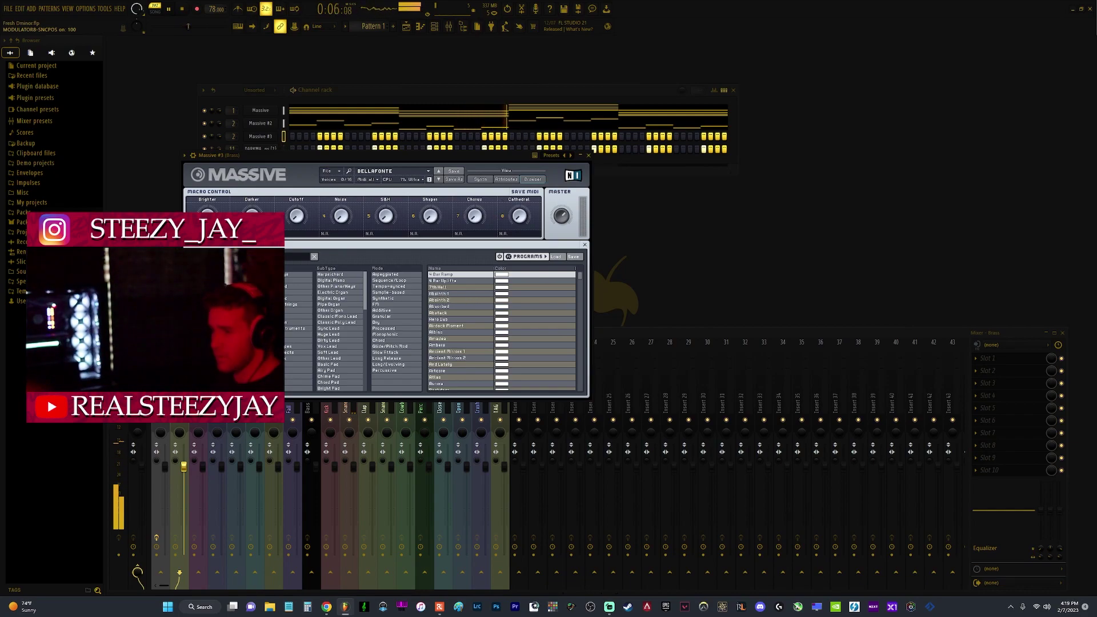
click(202, 256)
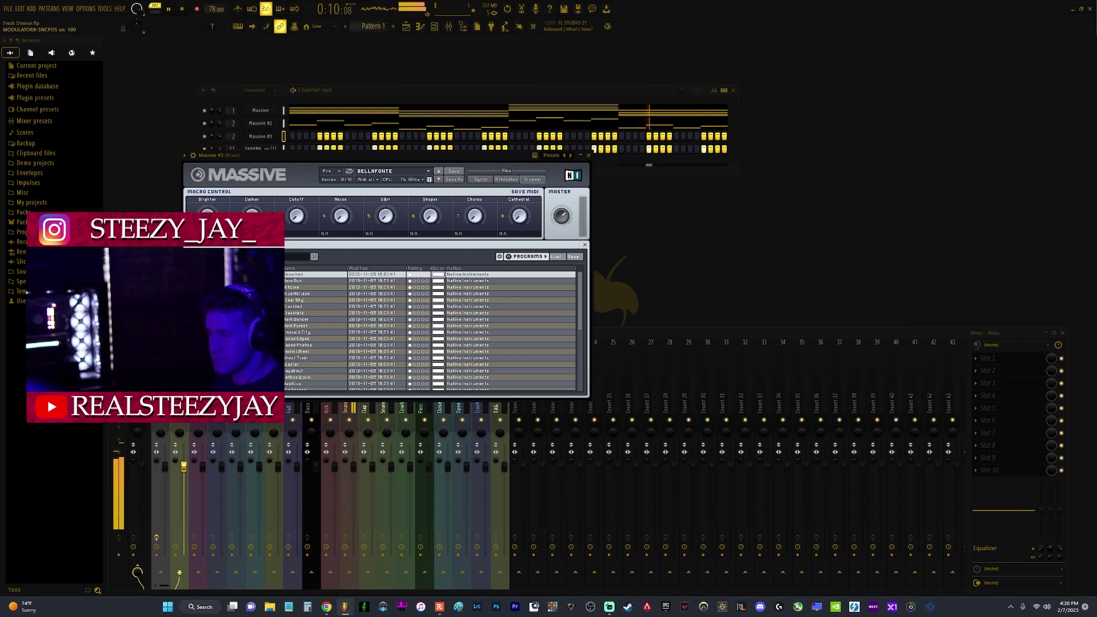
click(217, 282)
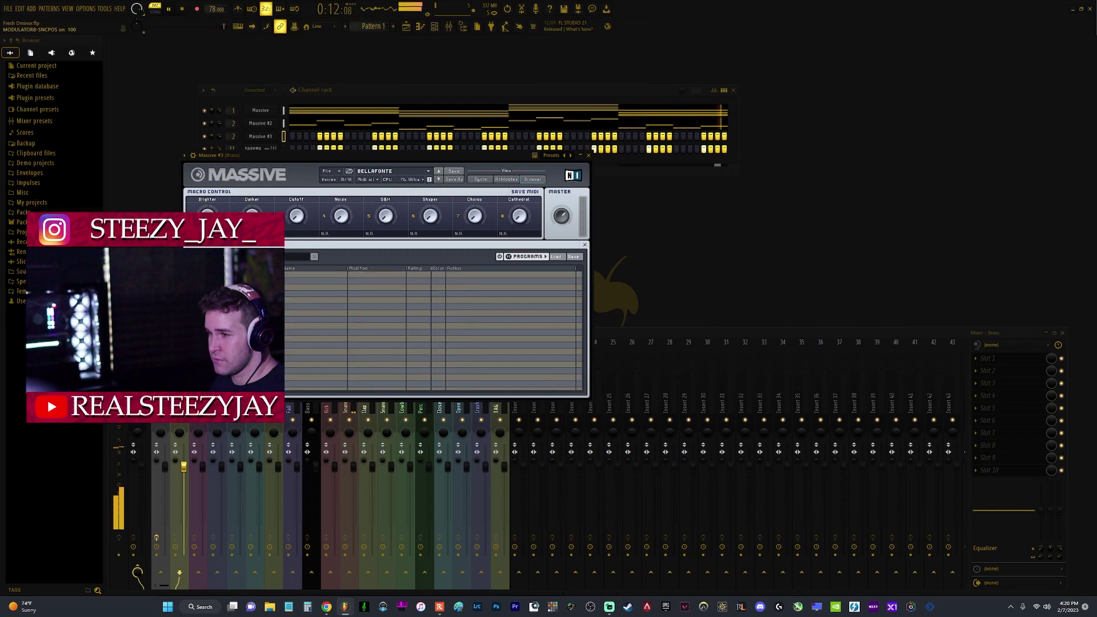
click(300, 295)
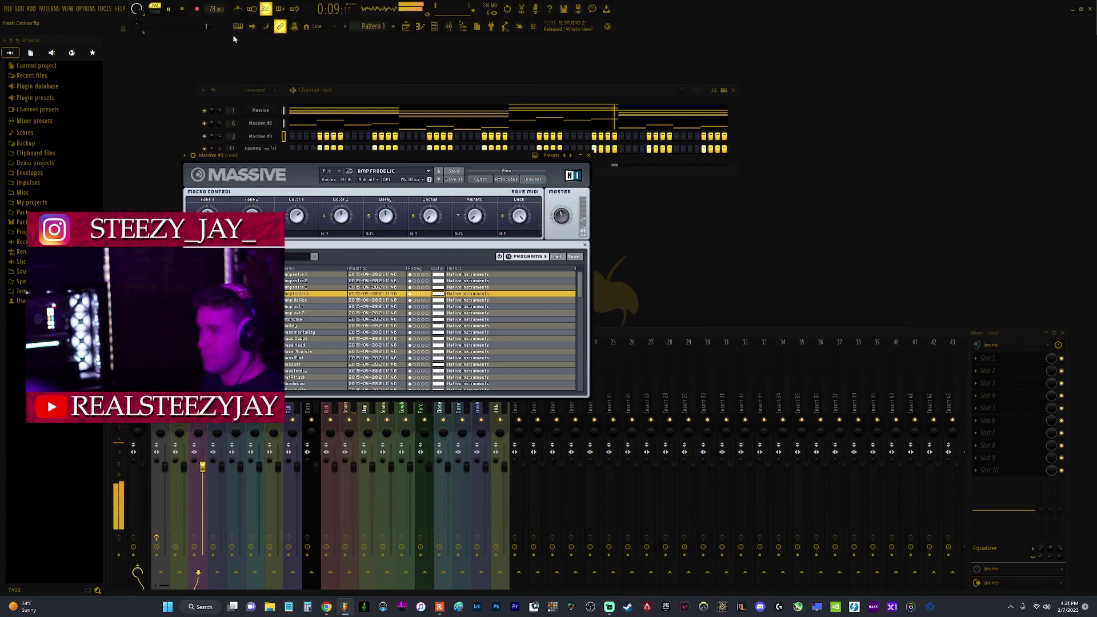
- Audition Blue Wallz, Chopper and the two presets below them on Massive #3 against the playing pattern
click(186, 11)
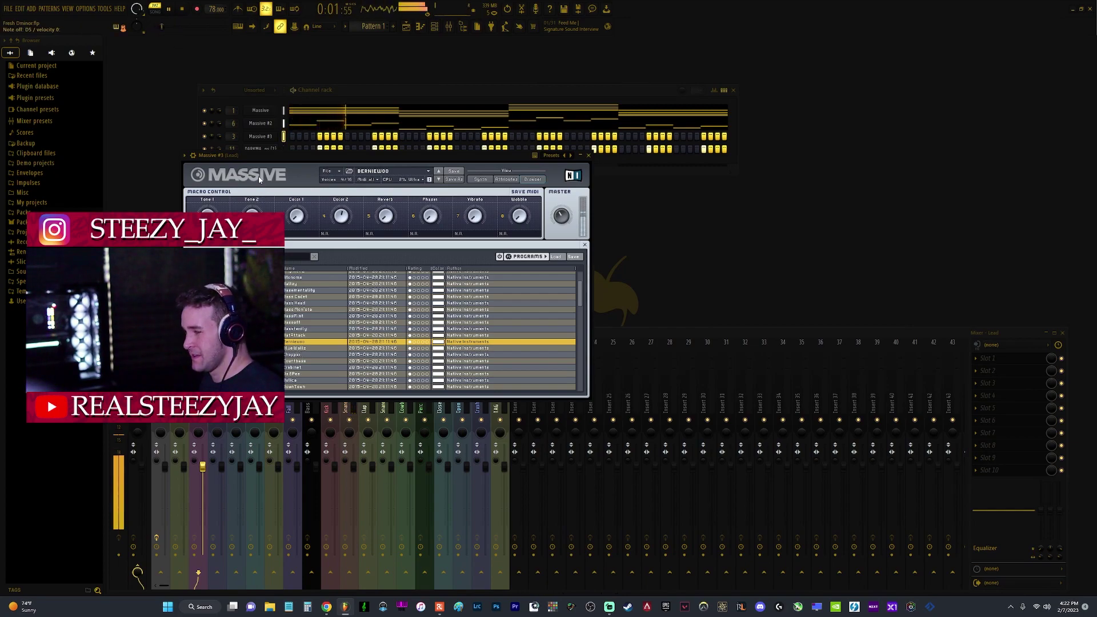
click(313, 348)
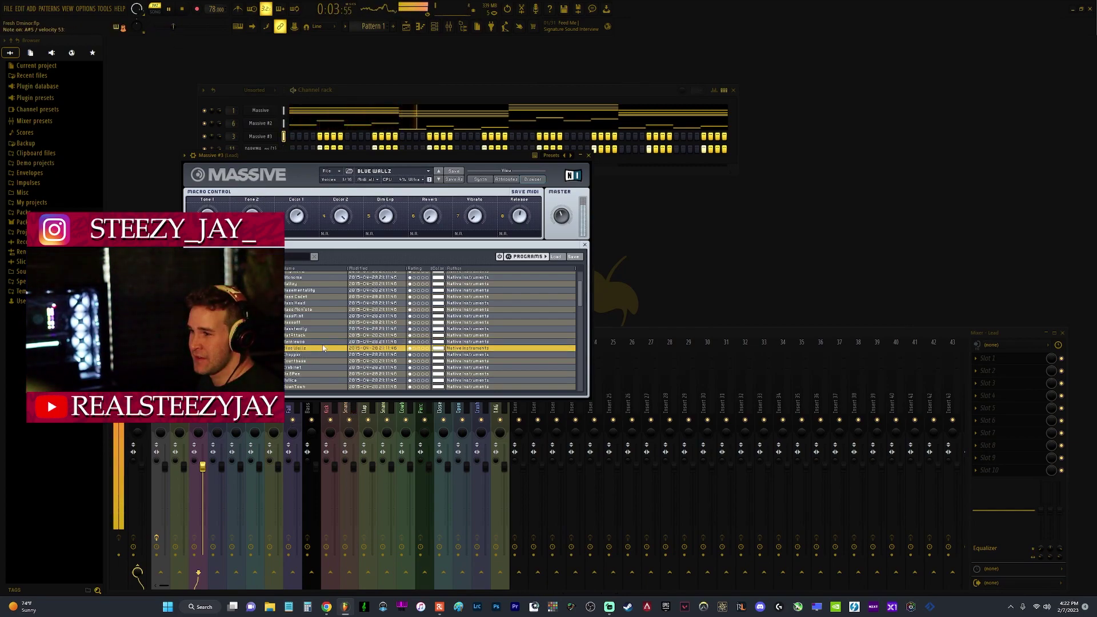
click(311, 356)
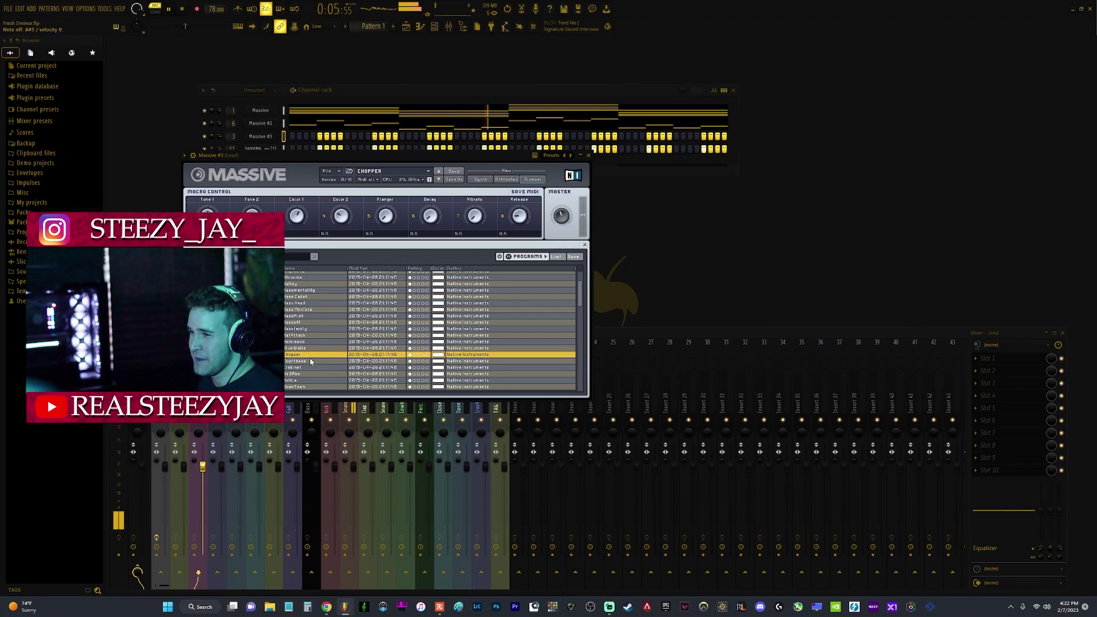
click(311, 361)
click(312, 367)
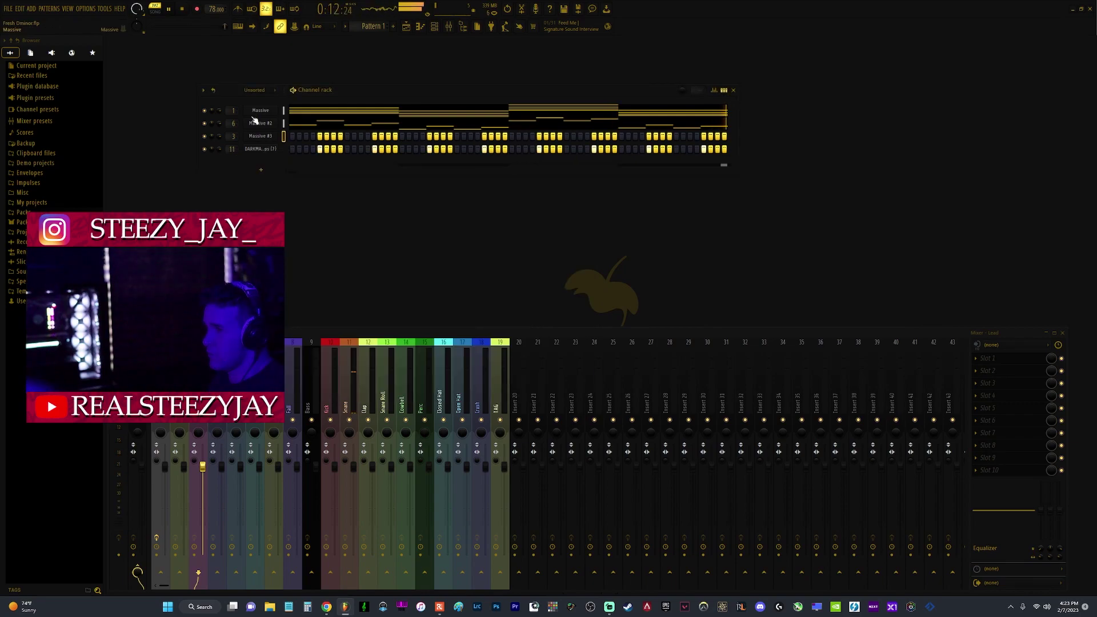
- Strum the chord notes in Massive #3's piano roll with the Strumizer, increasing the start time strength to stagger the notes
right_click(257, 140)
click(311, 140)
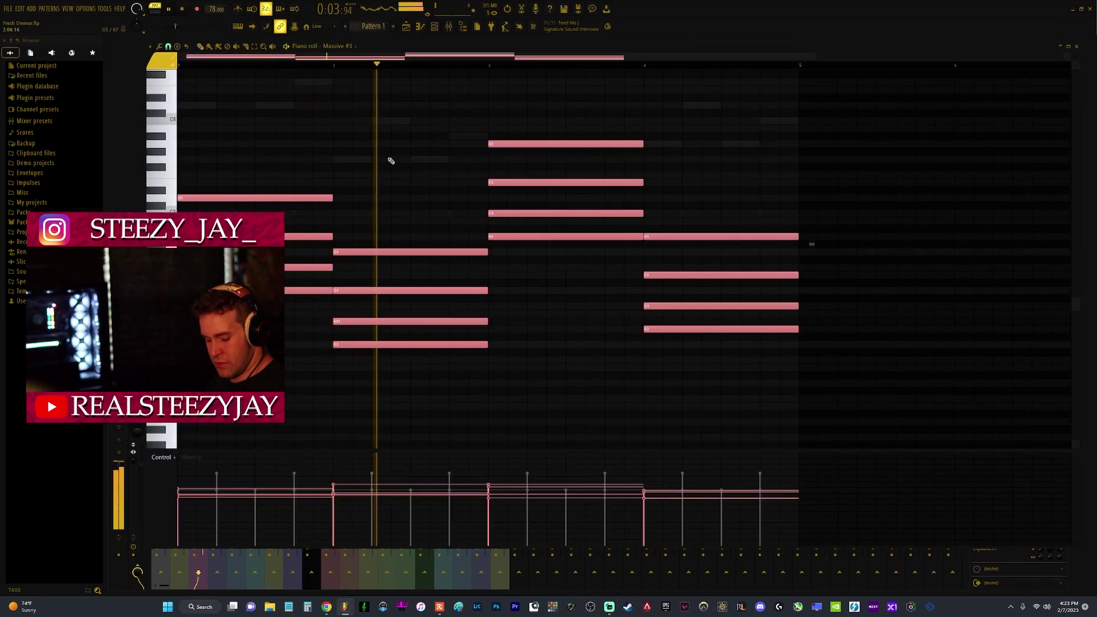
key(alt+s)
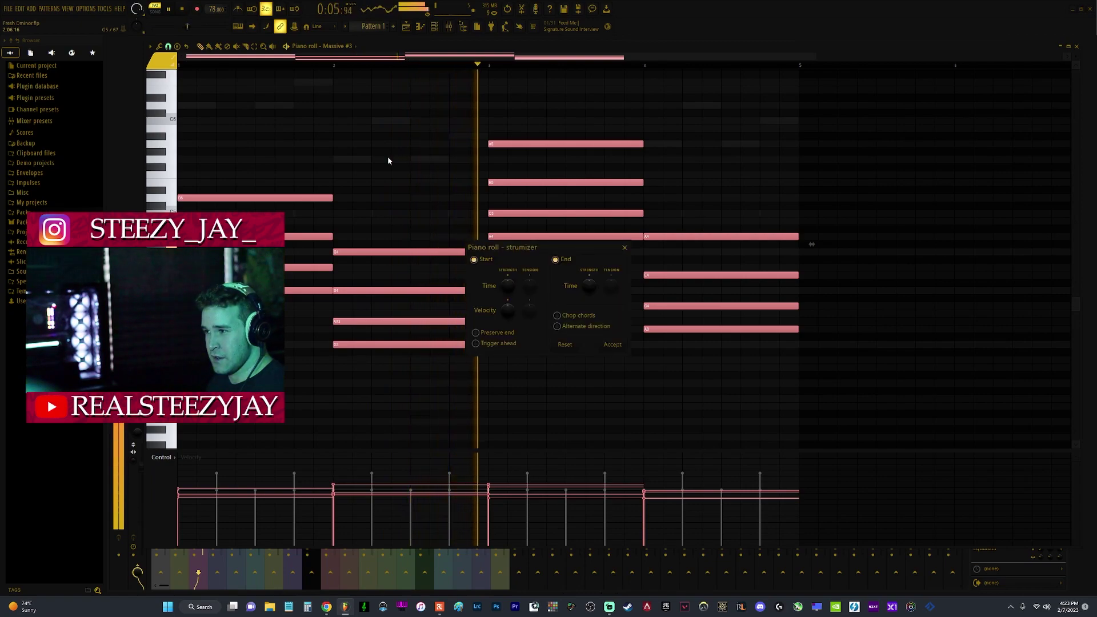
drag(507, 286, 507, 273)
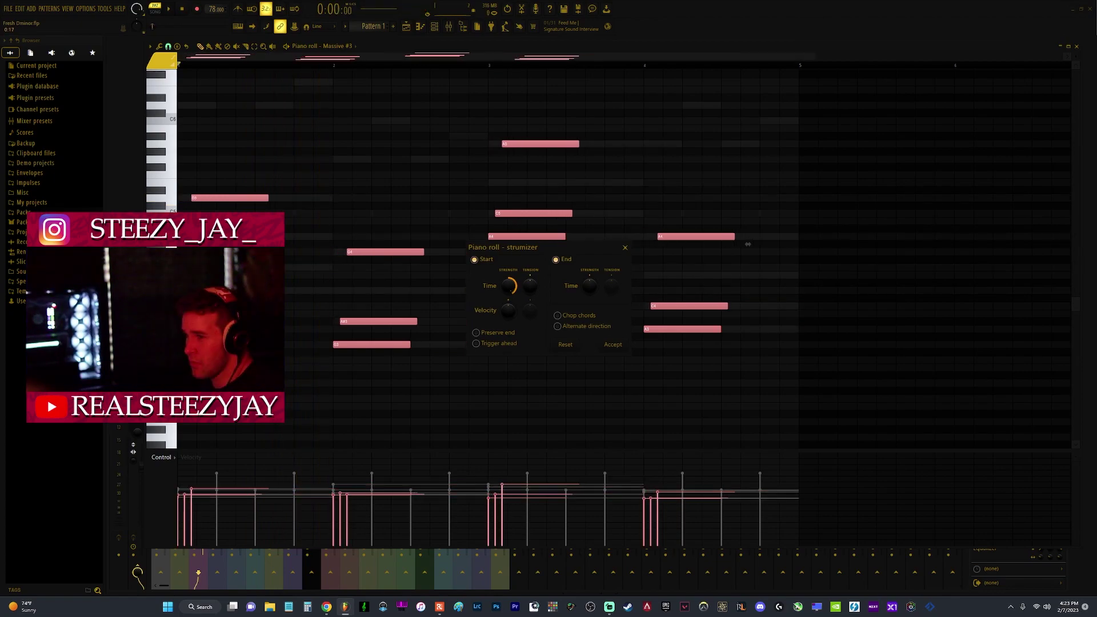
drag(508, 286, 508, 282)
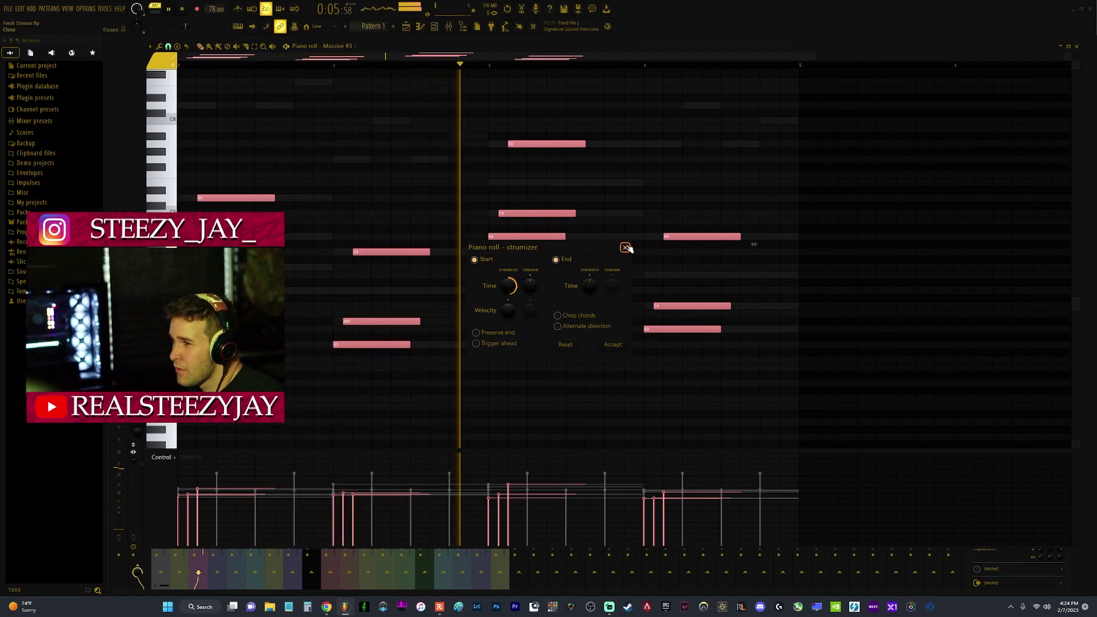
click(612, 344)
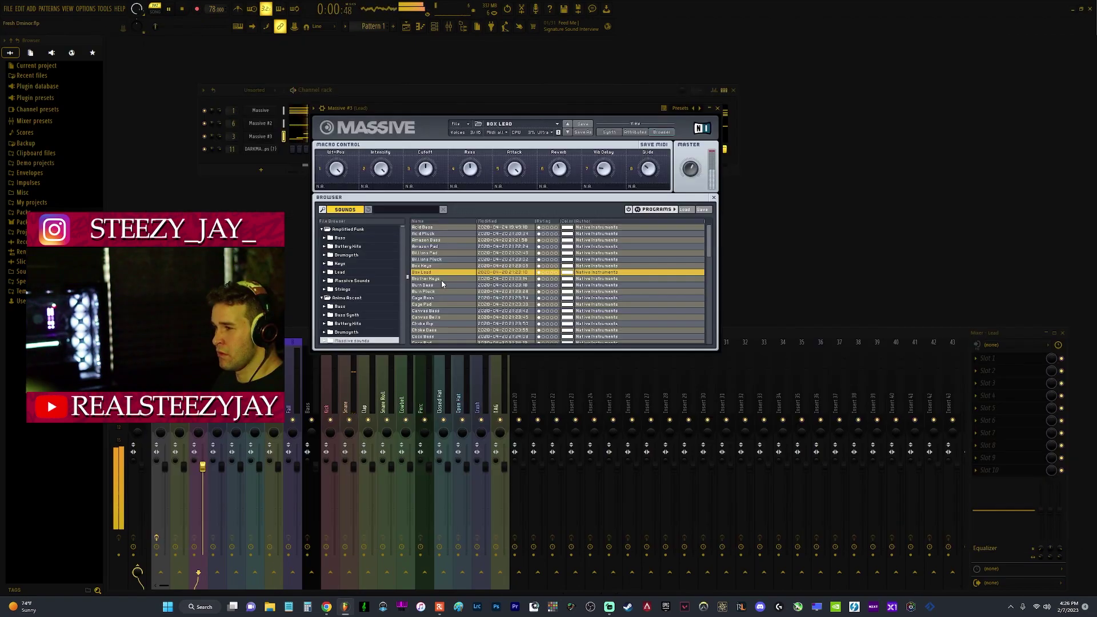
- Audition the neighbouring presets on Massive #3, load Burn Pluck, and close the plugin window
click(442, 280)
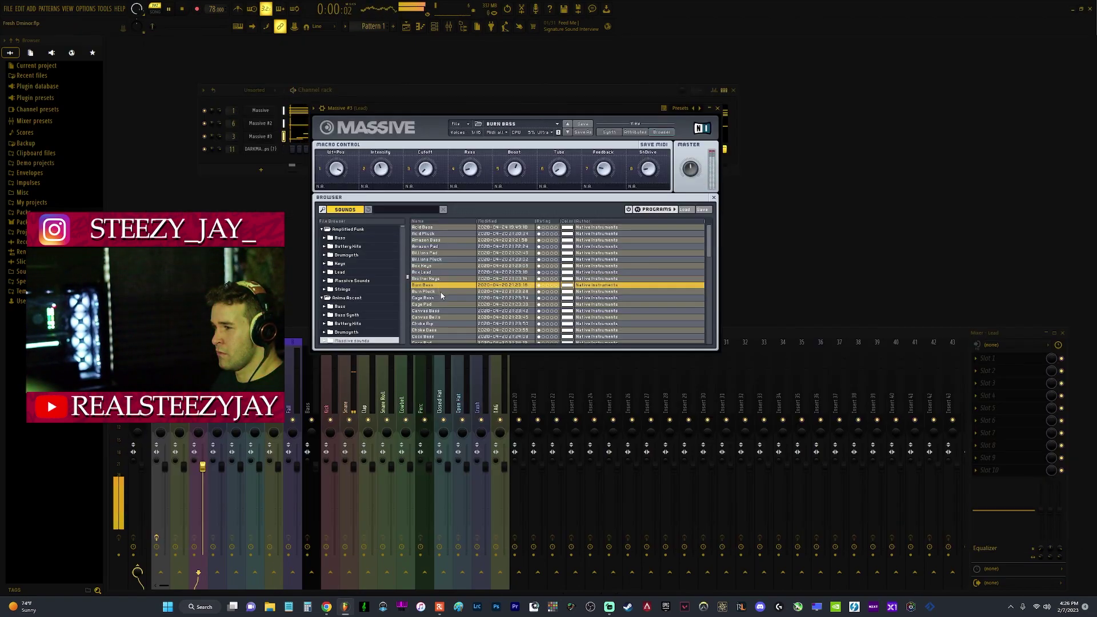
click(440, 292)
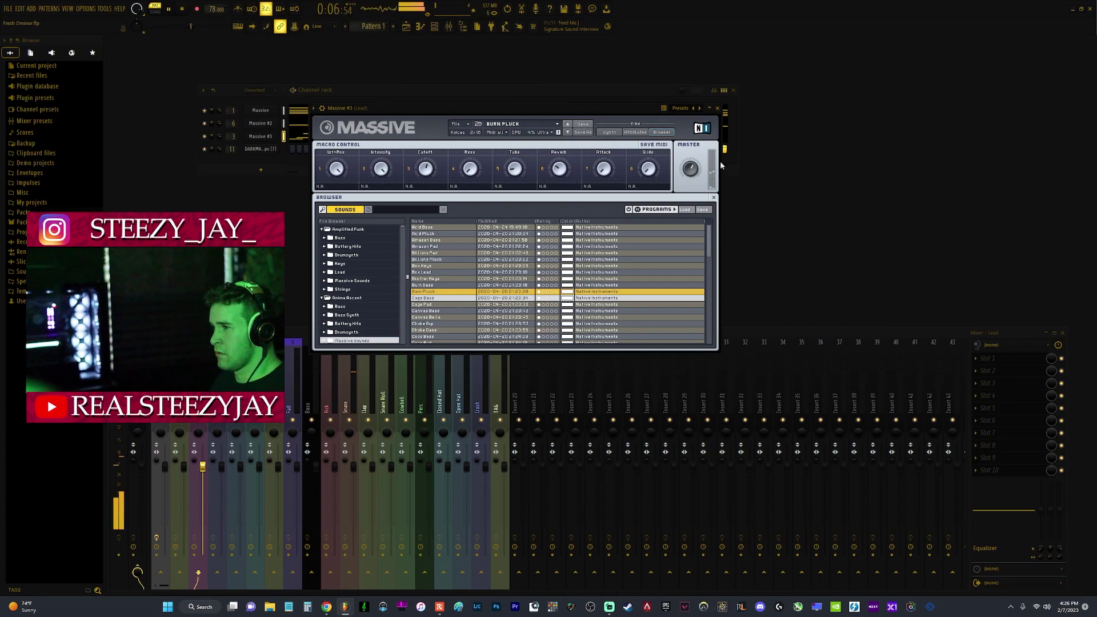
click(717, 108)
- Transpose all the strummed notes of Massive #3 down three octaves, also trying them one octave lower
click(350, 136)
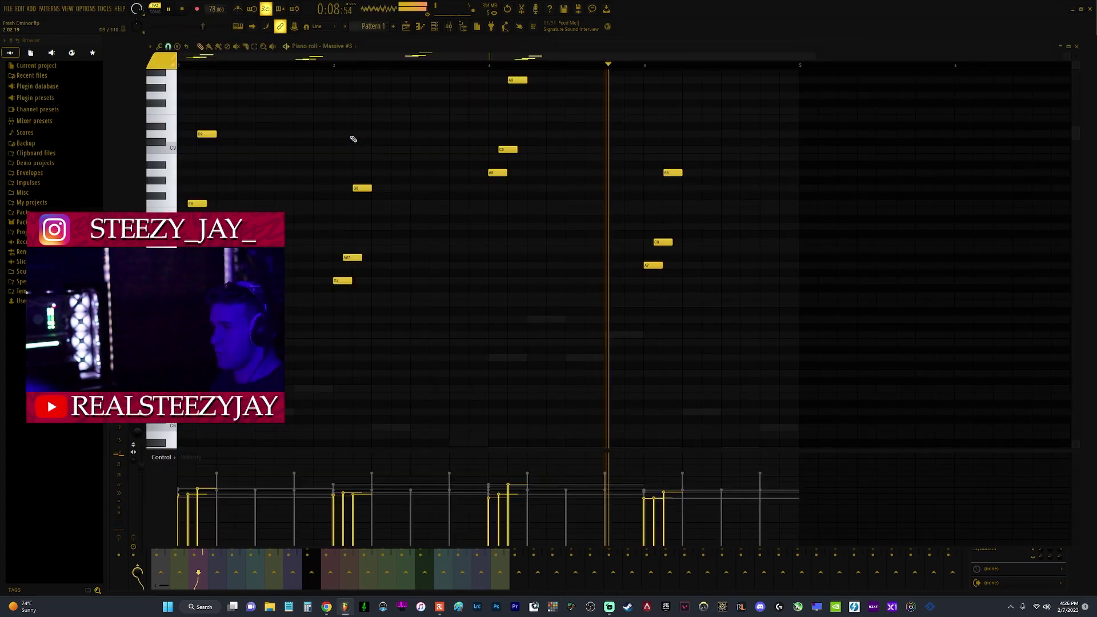
key(ctrl+a)
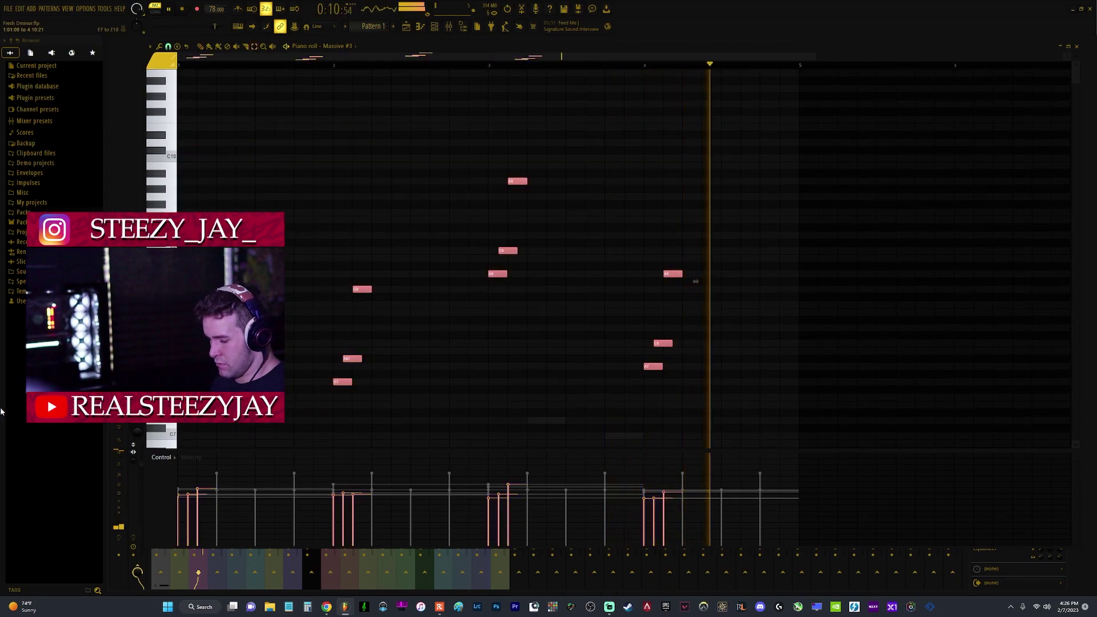
key(ctrl+Down)
key(ctrl+Down)
key(ctrl+Down)
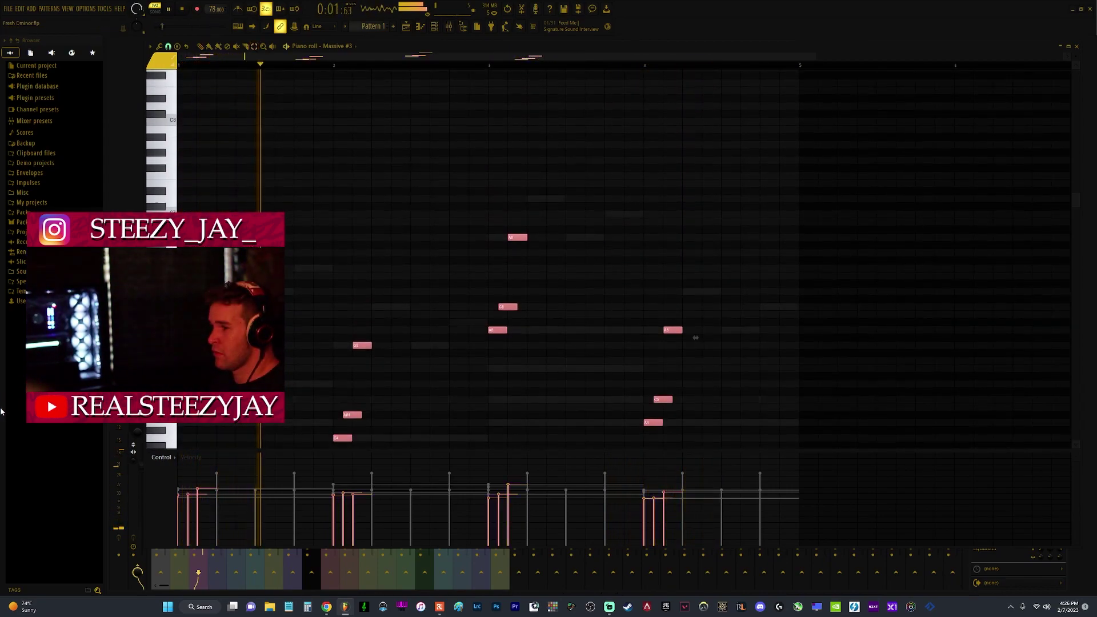
key(ctrl+Down)
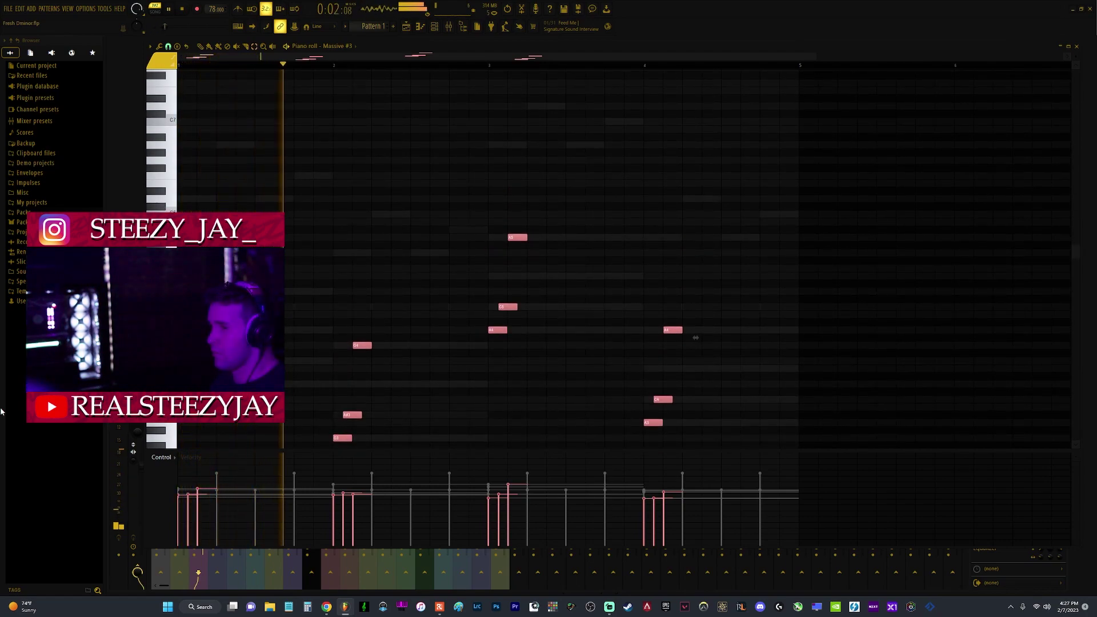
key(ctrl+Up)
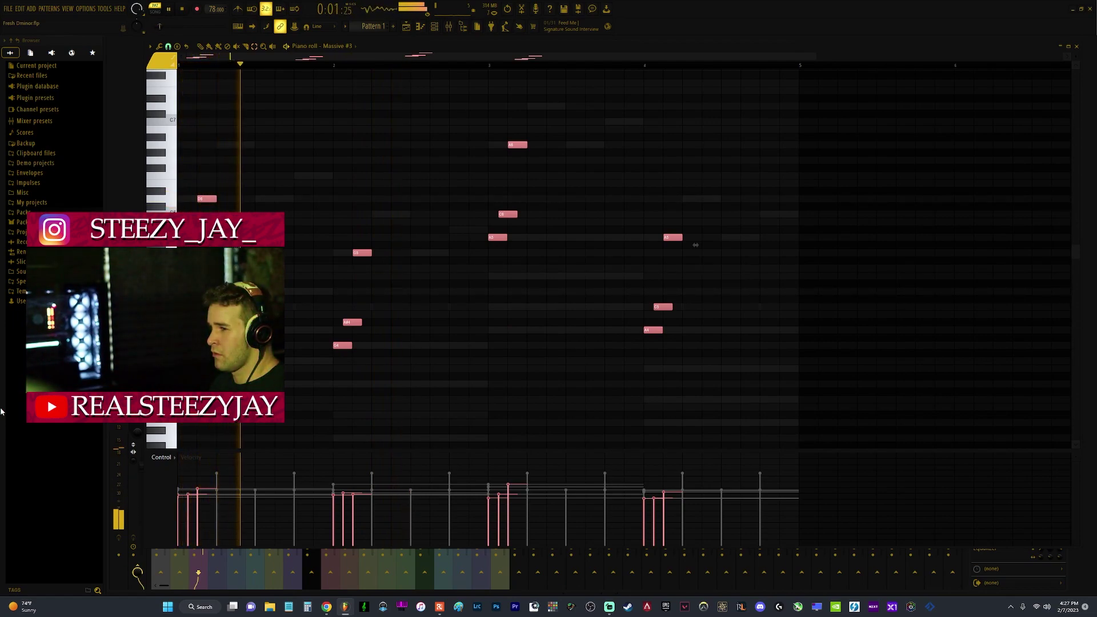
- Transpose all the Massive #3 notes up two octaves, comparing neighbouring octaves during playback, and close the piano roll
key(ctrl+Up)
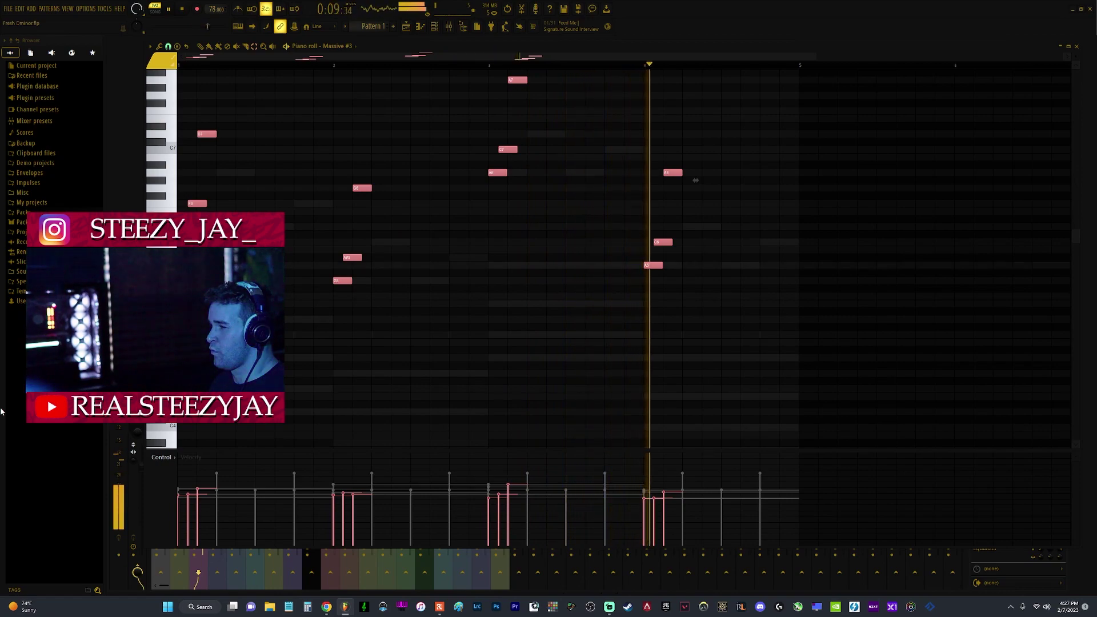
key(ctrl+Down)
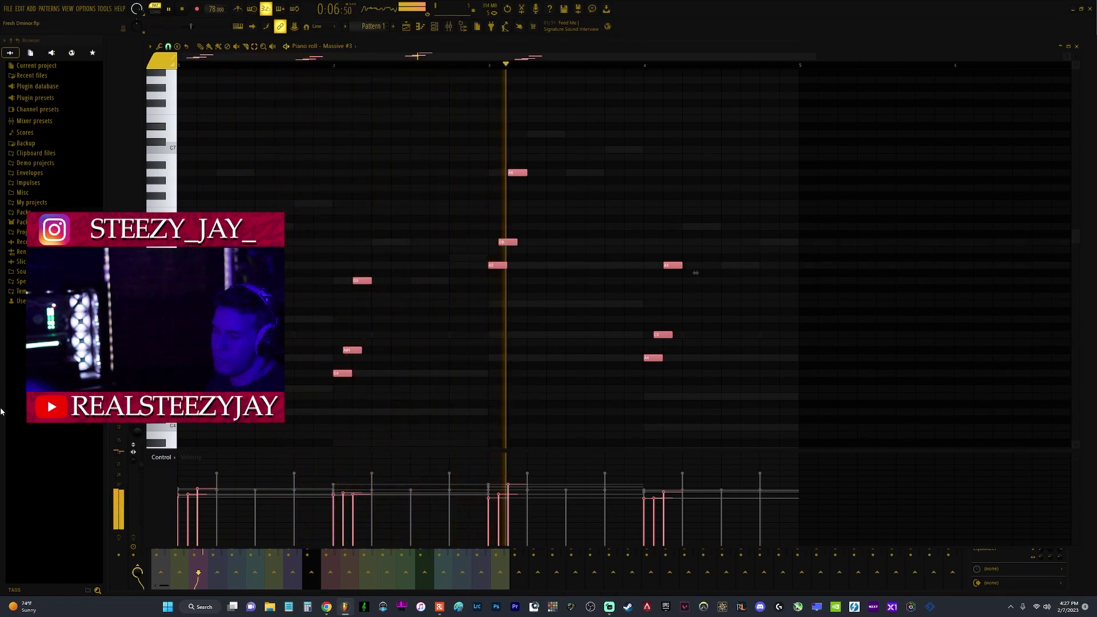
key(ctrl+Up)
key(ctrl+Up)
key(space)
key(space)
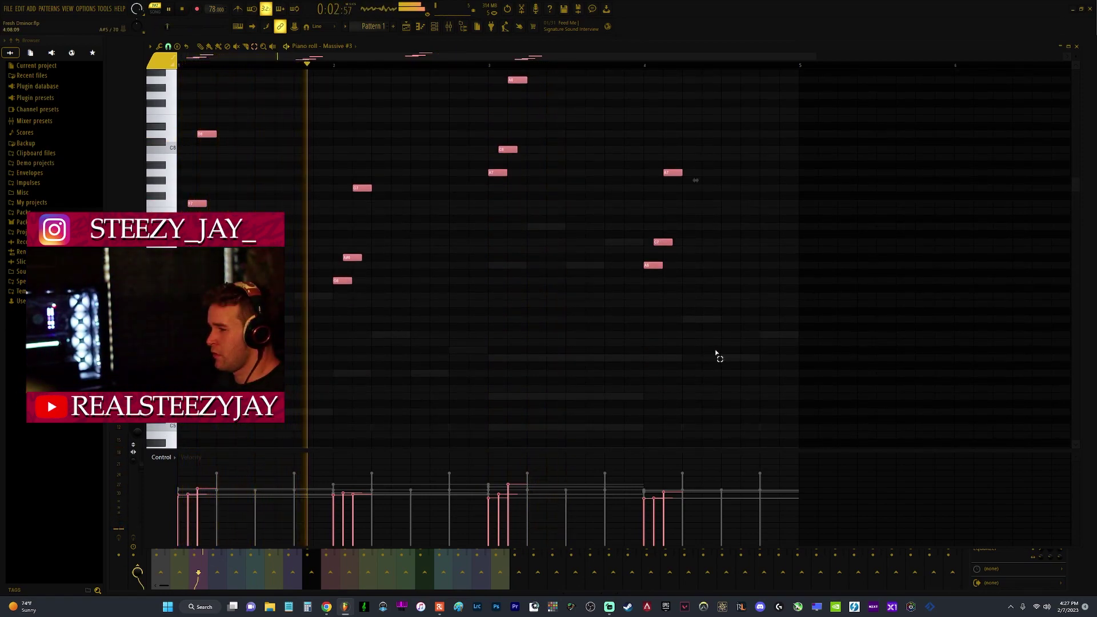
click(718, 337)
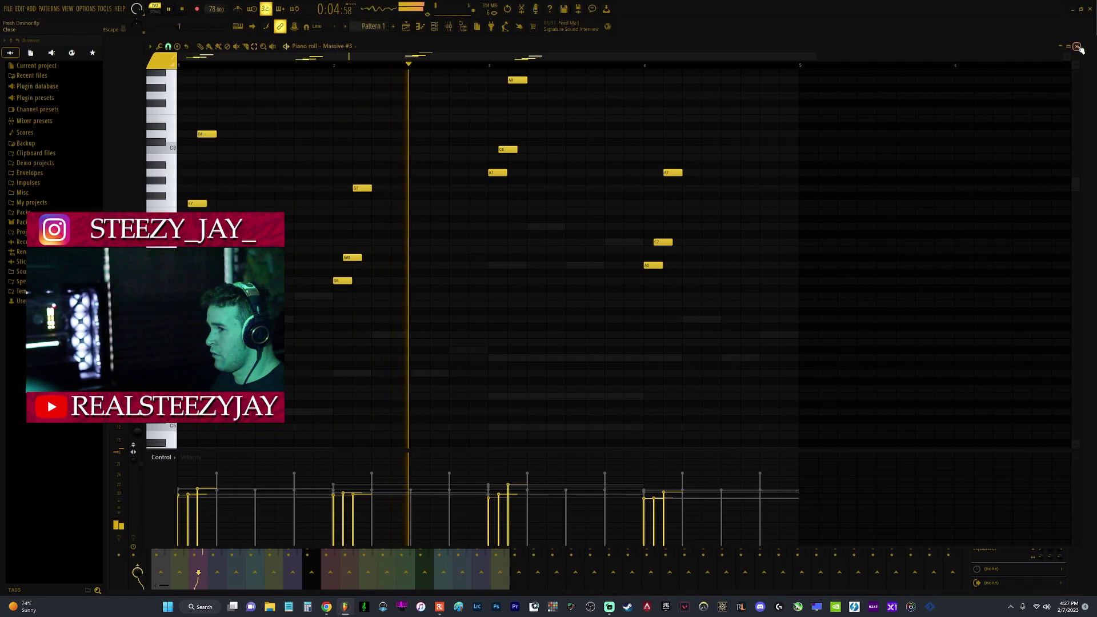
click(1077, 46)
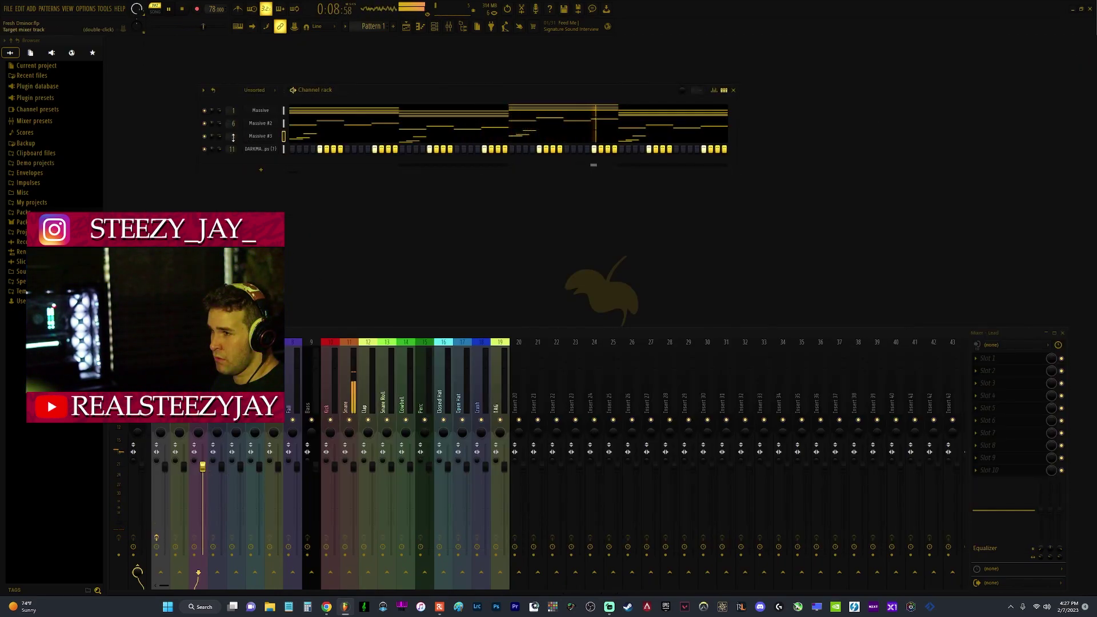
- Route Massive #3 to mixer track 4 and insert Pro-Q 3 in the Pluck track's first effect slot
drag(233, 138, 233, 126)
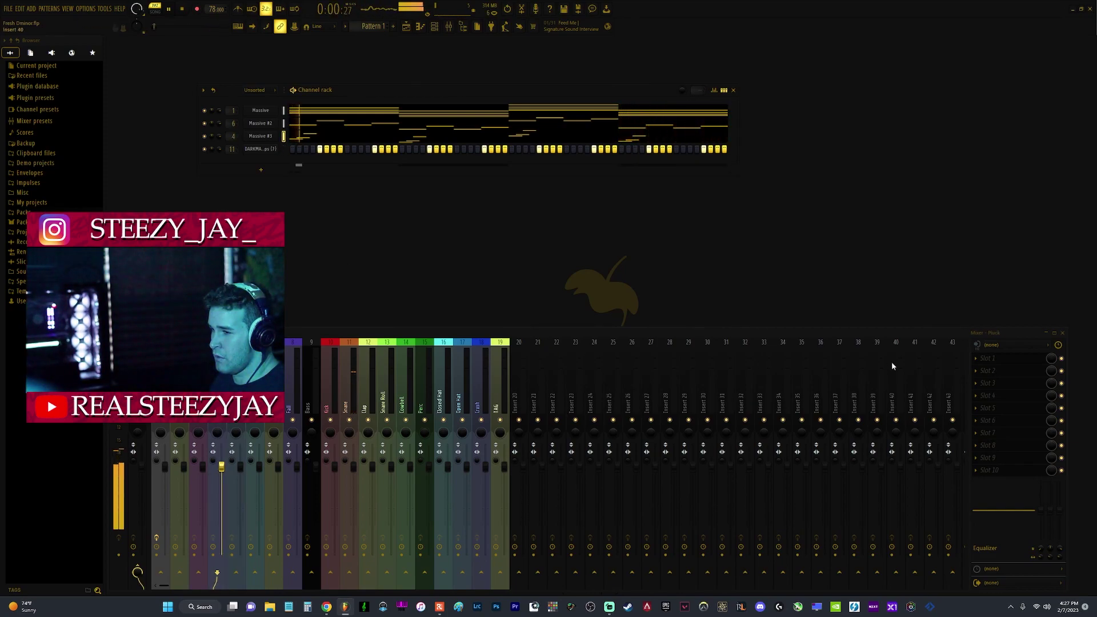
click(1006, 359)
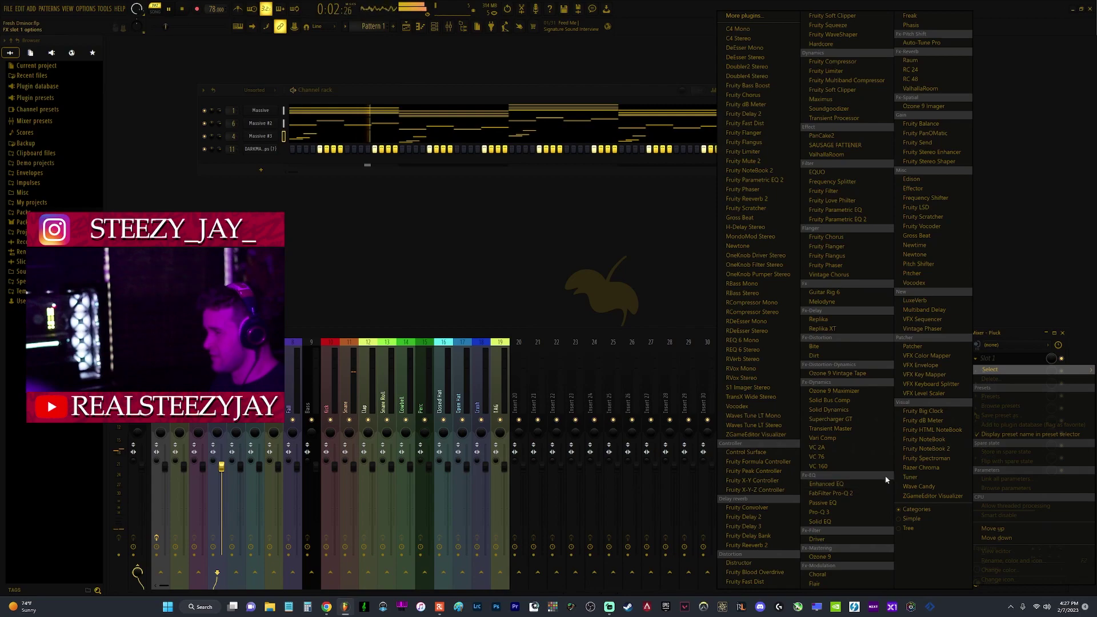
click(819, 512)
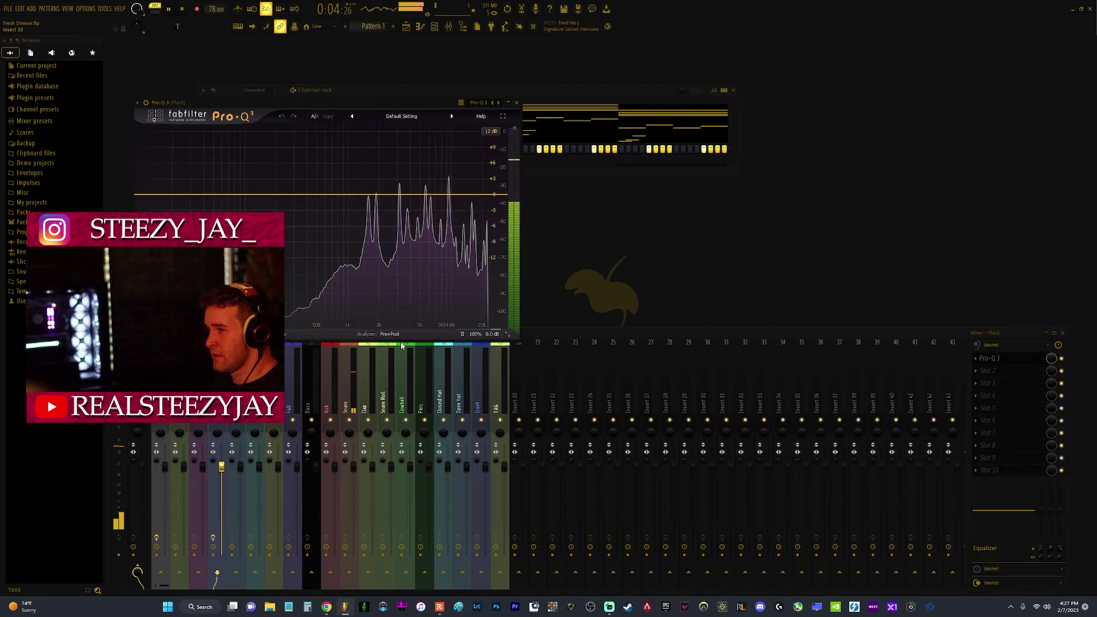
- Insert Pro-Q 3 in the first effect slot of the Bells mixer track and close the EQ window
click(259, 492)
click(1006, 358)
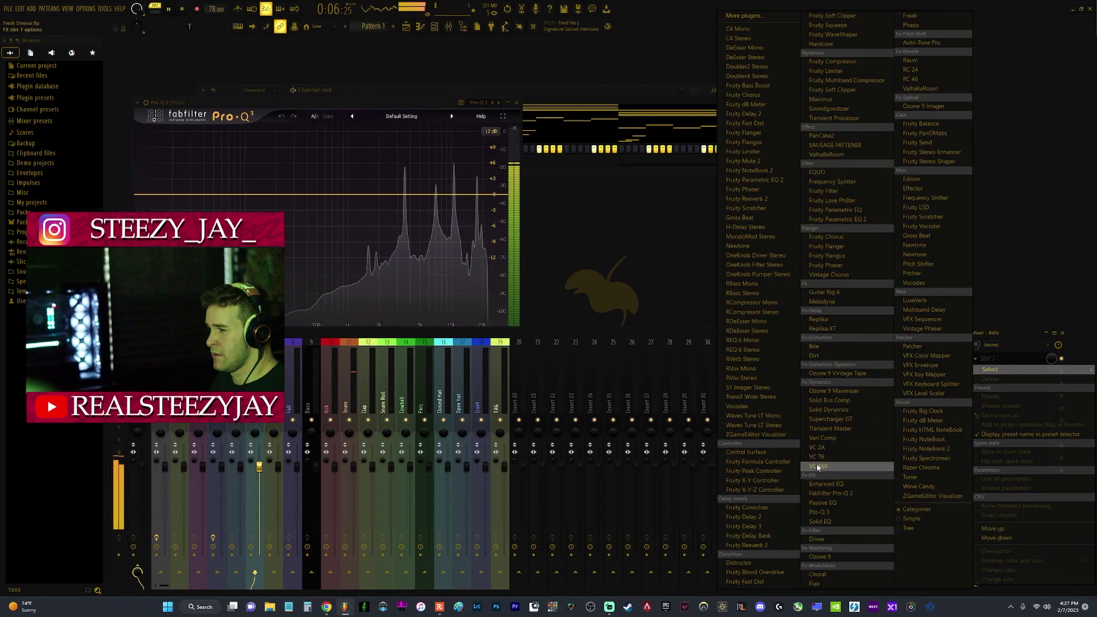
click(820, 512)
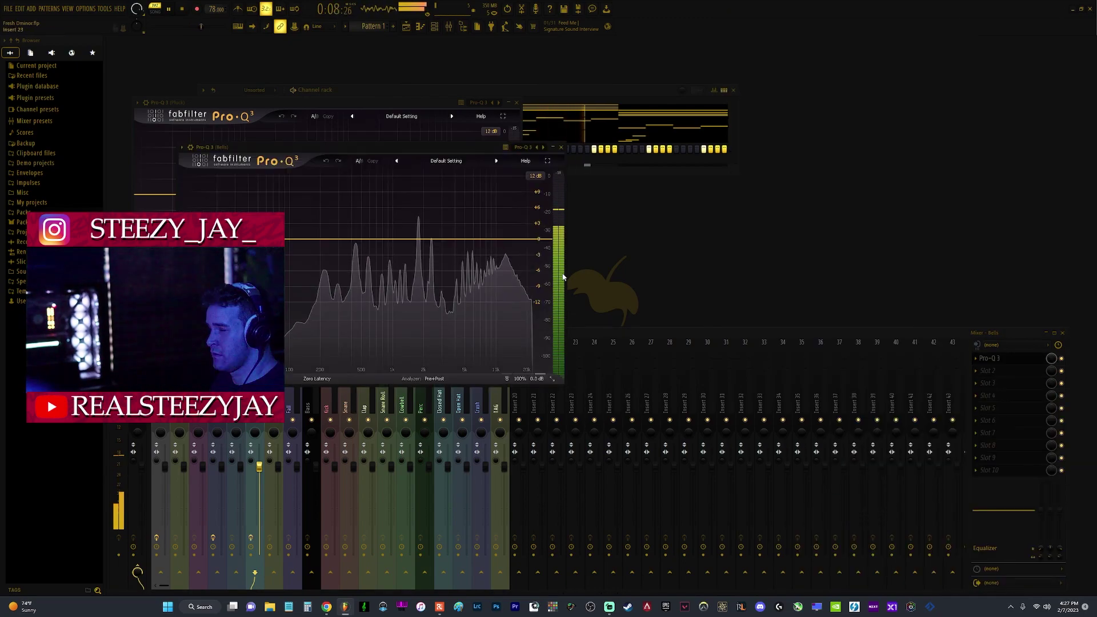
click(562, 149)
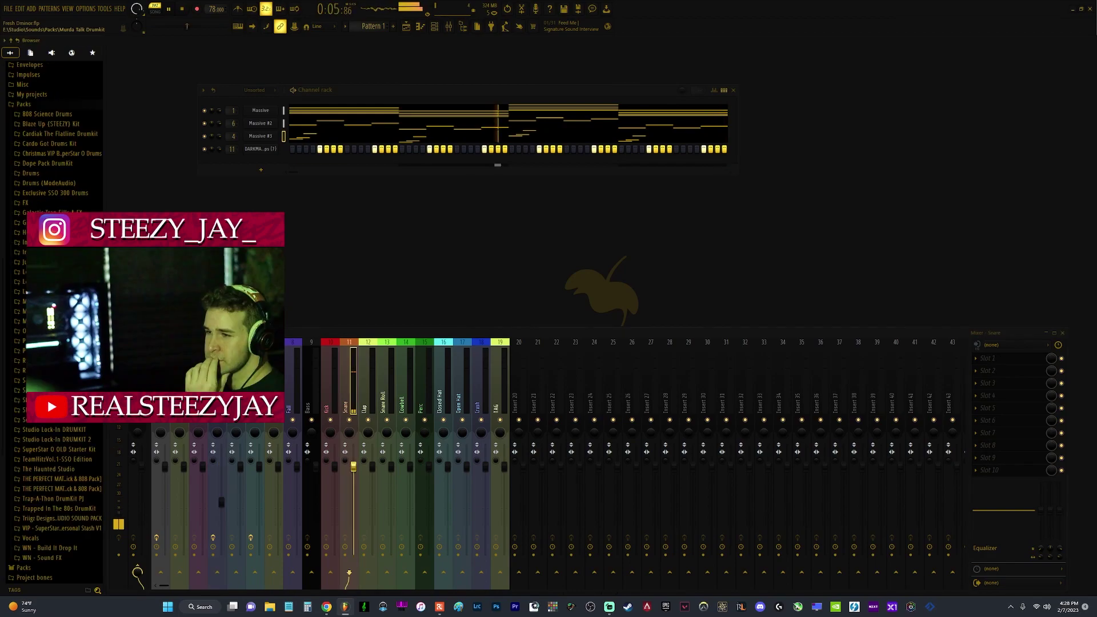
- Audition snares in the OVO Kit's DarkGod OVO folder and replace the existing snare channel's sample with Alert
click(52, 331)
click(51, 341)
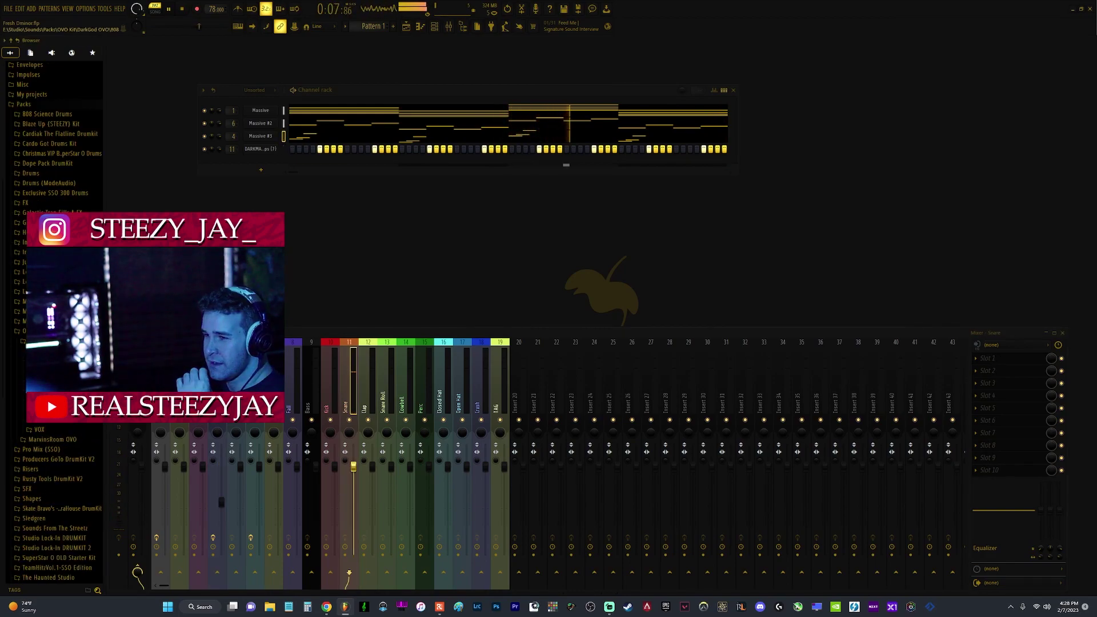
scroll(59, 425, down, 3)
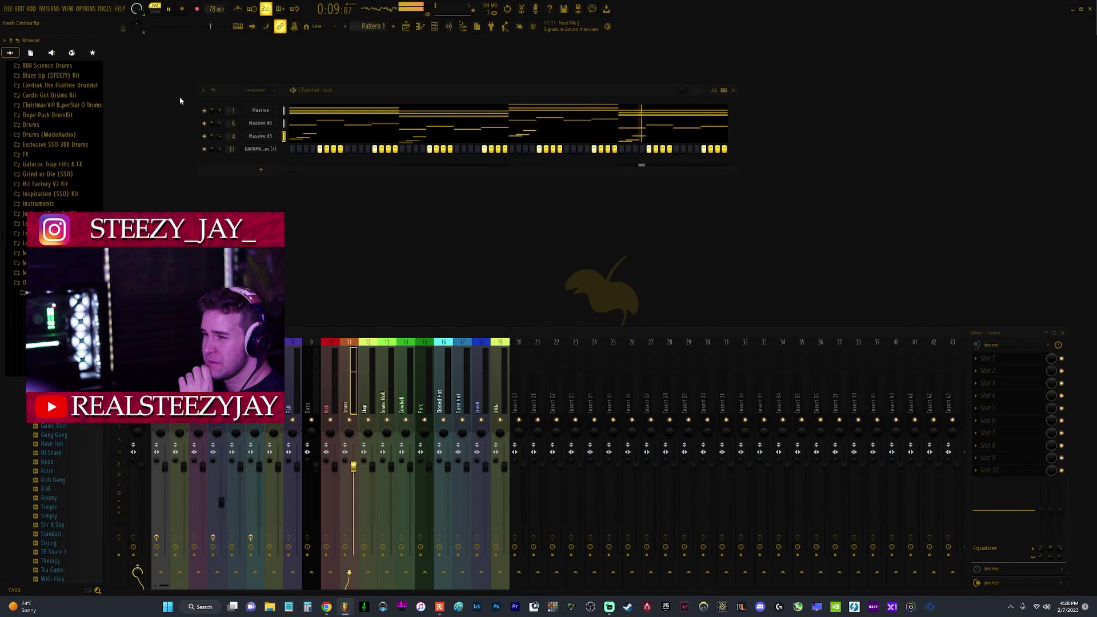
click(26, 293)
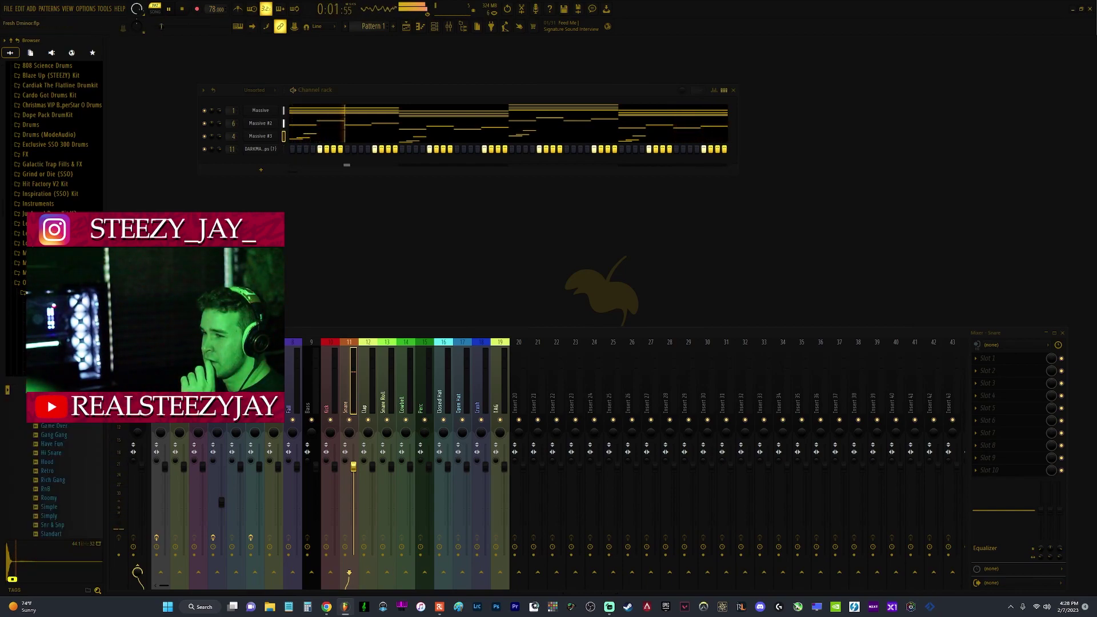
drag(263, 147, 261, 149)
click(54, 534)
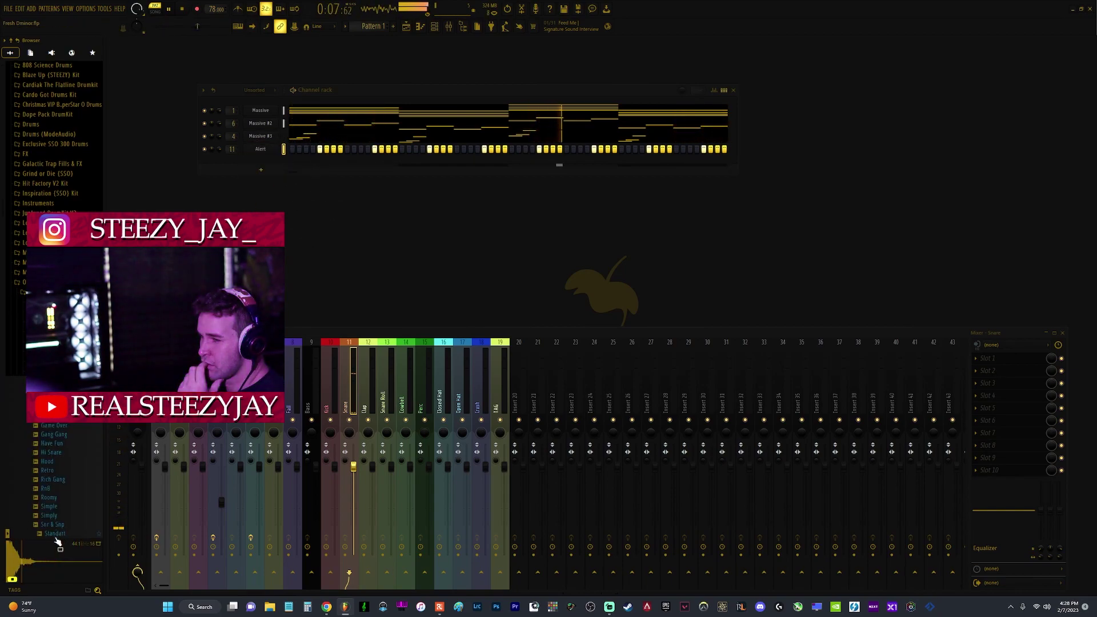
click(43, 381)
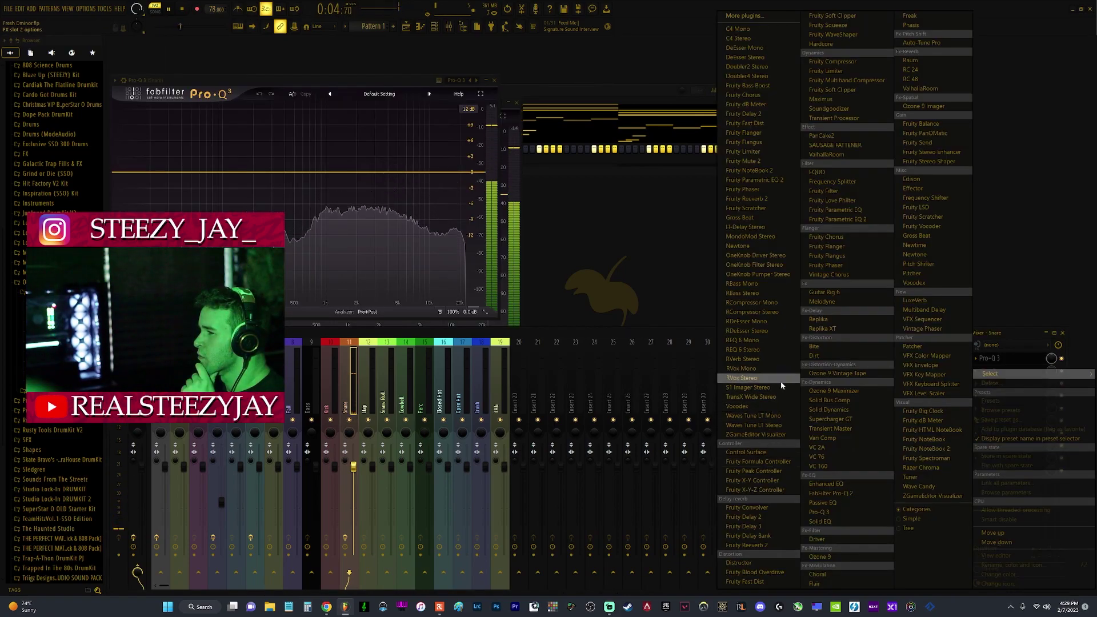
- Insert TransX Wide Stereo in the Snare mixer track's second effect slot and move its window aside
click(752, 397)
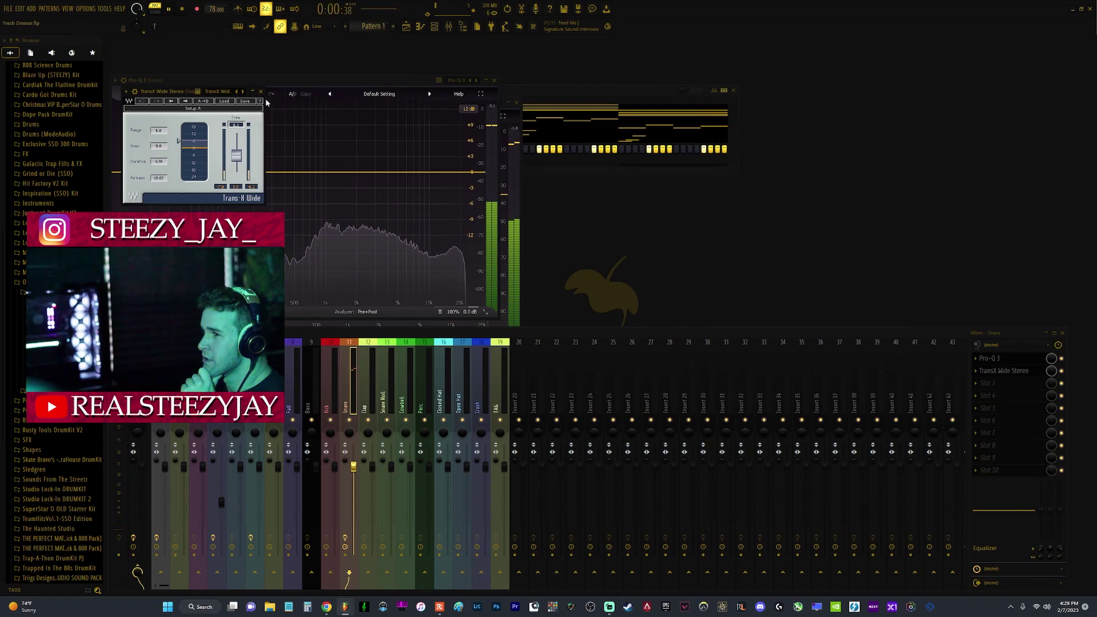
drag(182, 94, 846, 92)
click(8, 9)
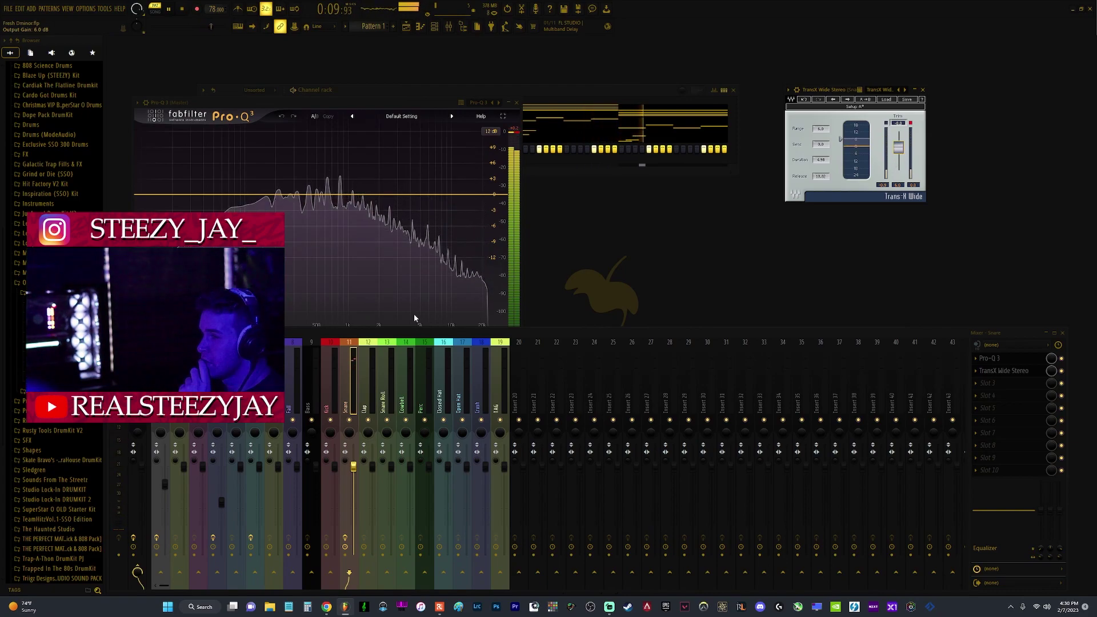
click(1016, 473)
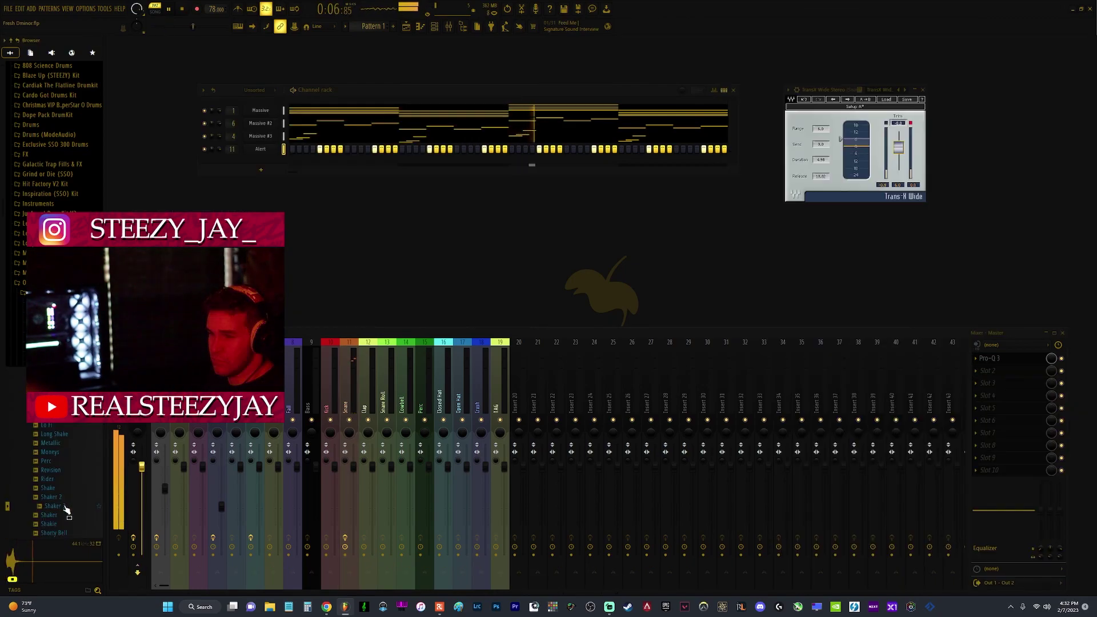
- Audition percussion samples in the DarkGod OVO PERC folder and add Rider as a new channel below Alert
click(64, 497)
click(64, 480)
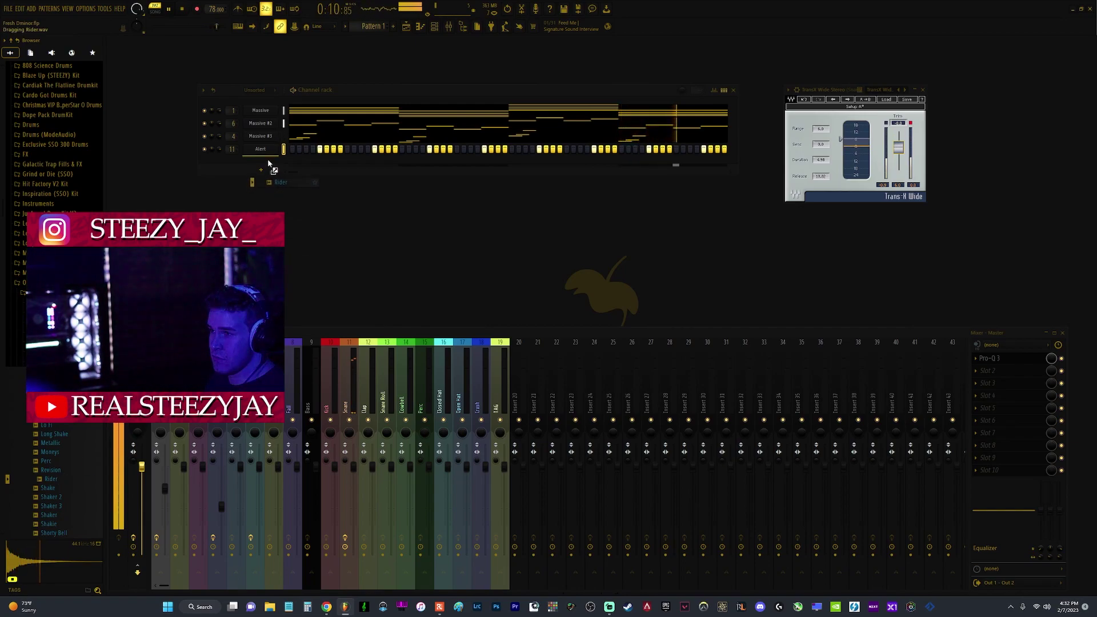
drag(270, 164, 271, 165)
click(51, 523)
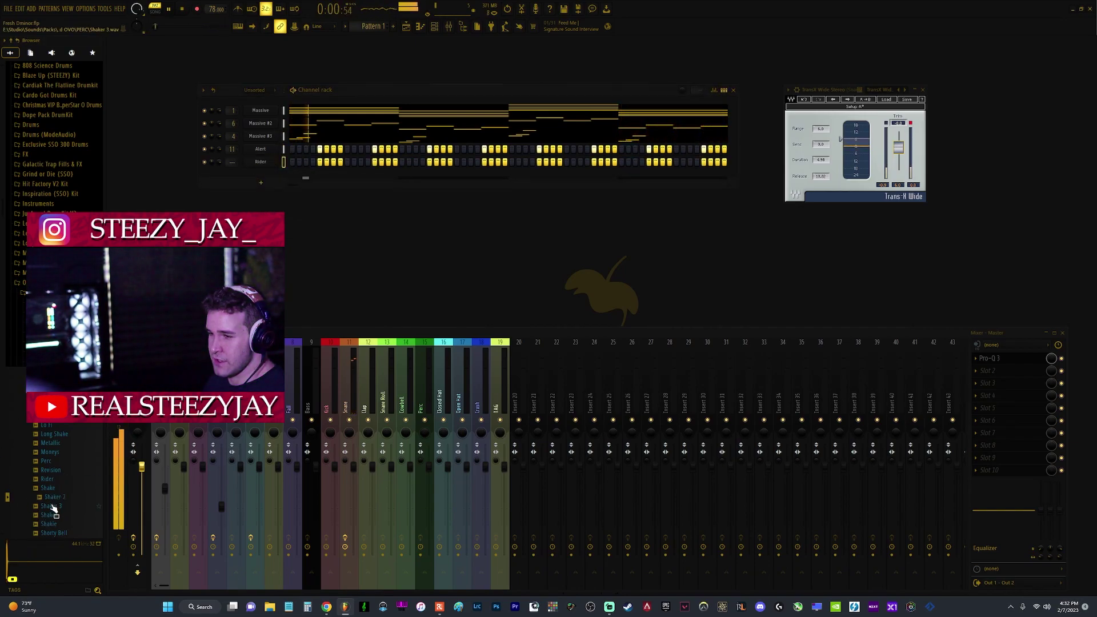
click(59, 536)
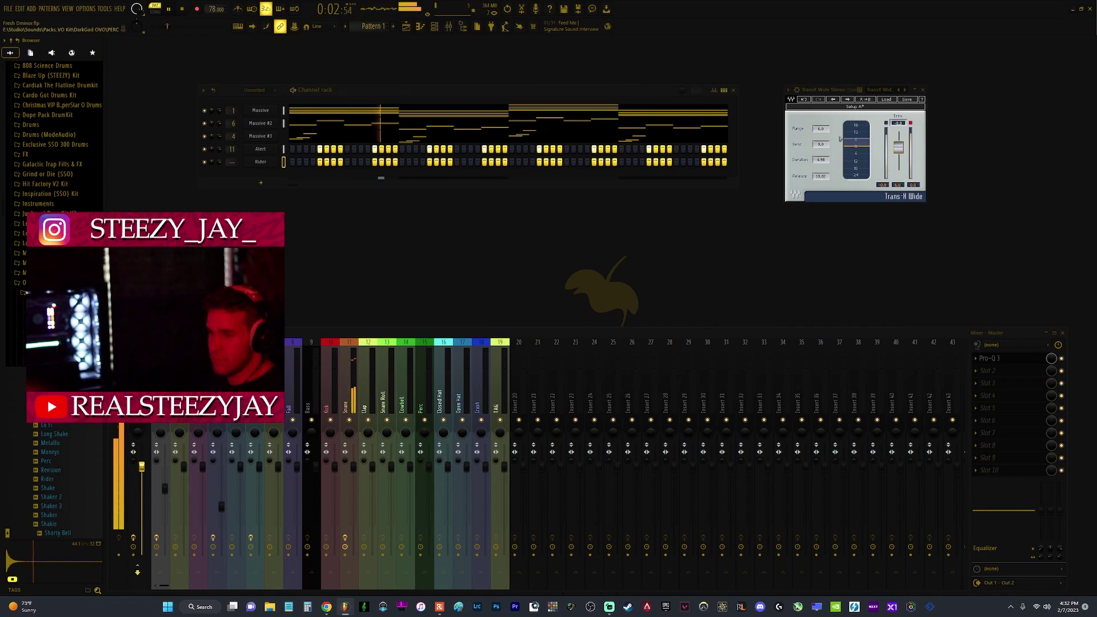
- Browse the other sample packs and add the OFFICIAL Living Legends Closed Hat SSO sample as a channel above Rider
click(52, 361)
click(50, 283)
click(50, 263)
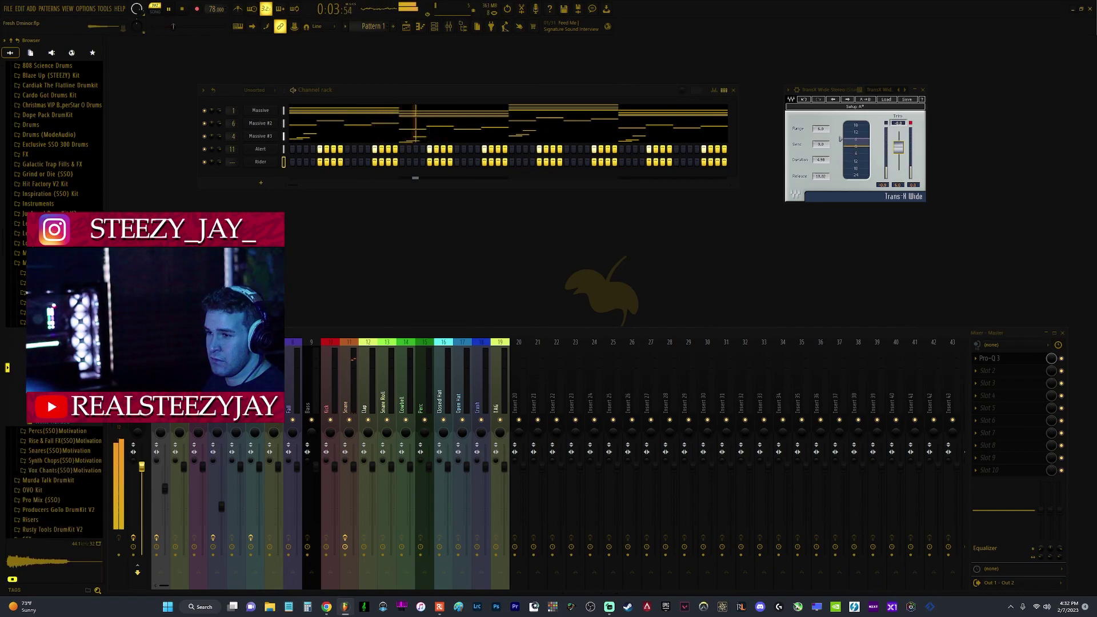
click(54, 377)
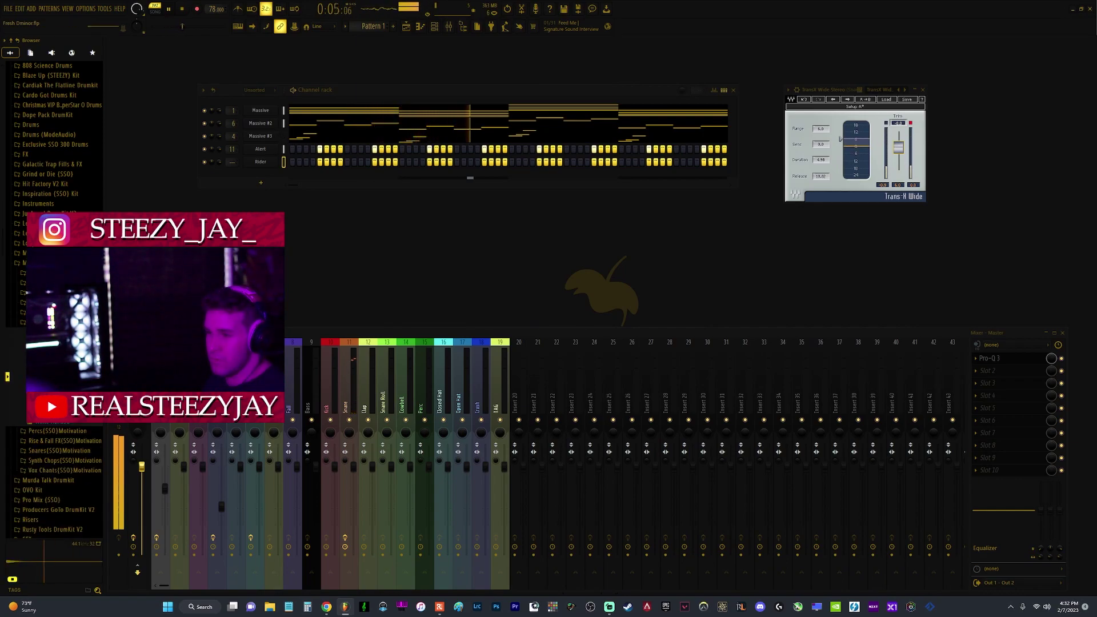
drag(54, 377, 277, 161)
- Fill the closed hat channel on every 4 steps, and change the fill to every 2 steps
right_click(277, 161)
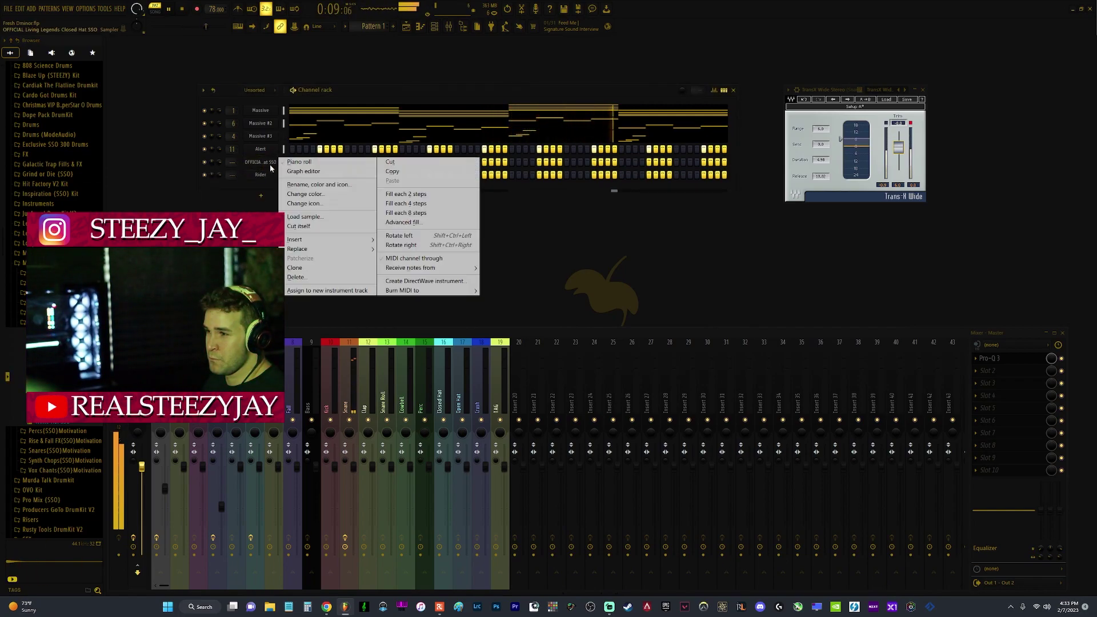
click(404, 205)
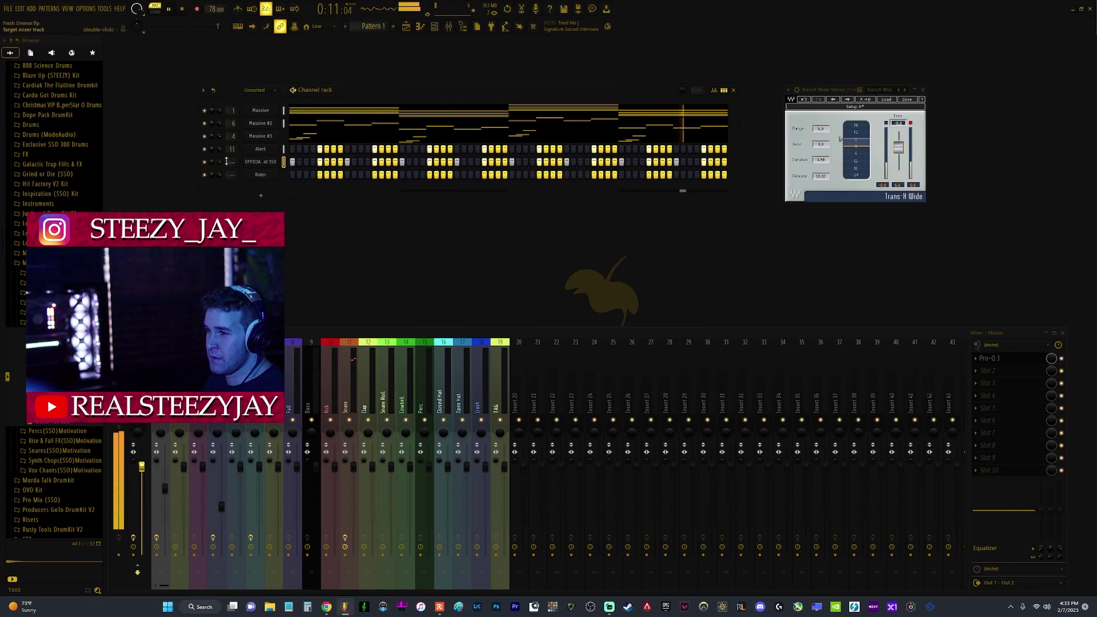
right_click(268, 162)
click(425, 205)
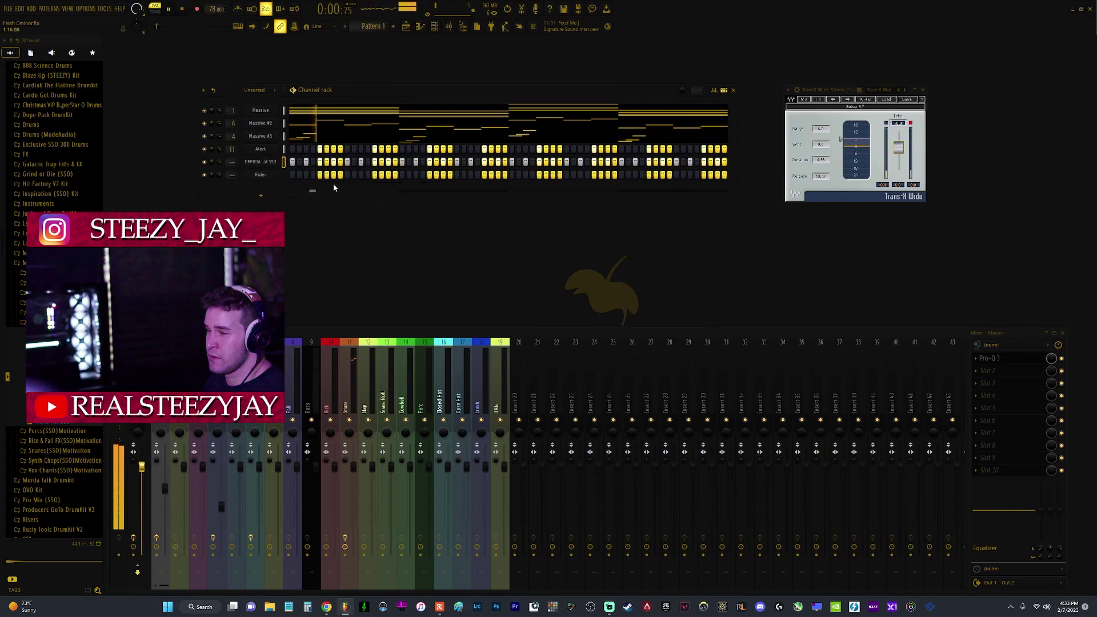
- Route the closed hat channel to mixer track 16 and insert Pro-Q 3 in the Closed Hat track's first effect slot
drag(234, 163, 234, 143)
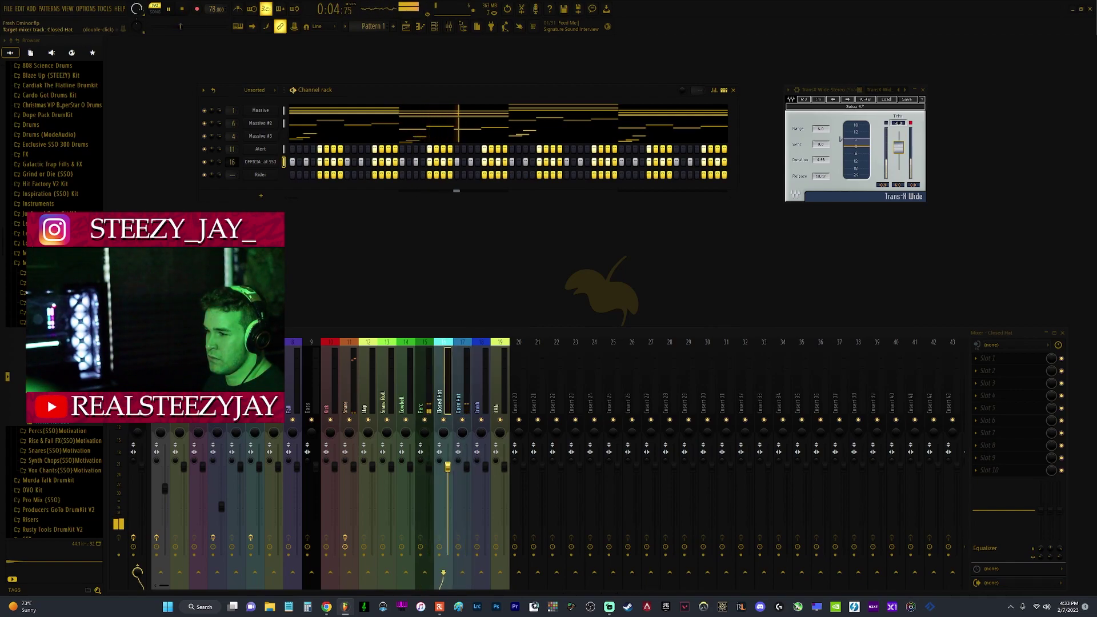
click(986, 358)
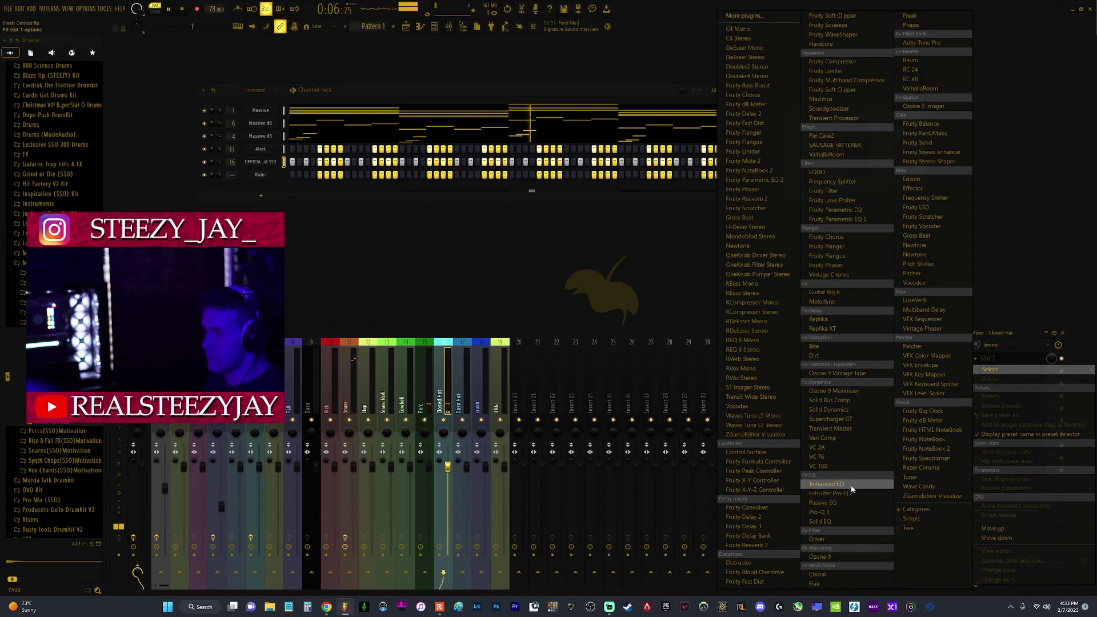
click(846, 515)
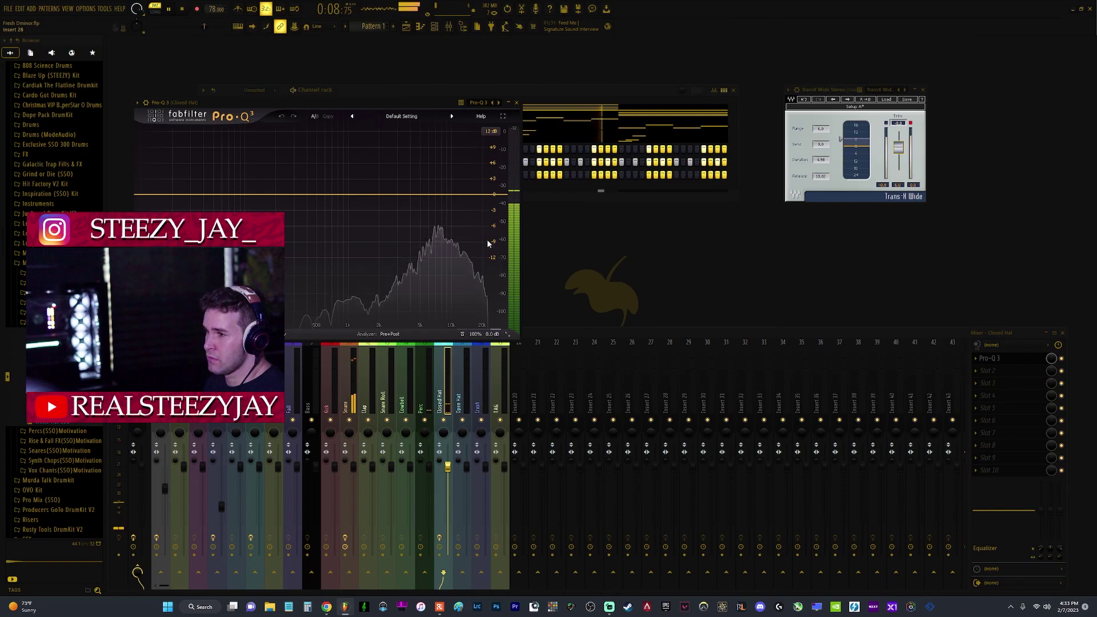
click(421, 27)
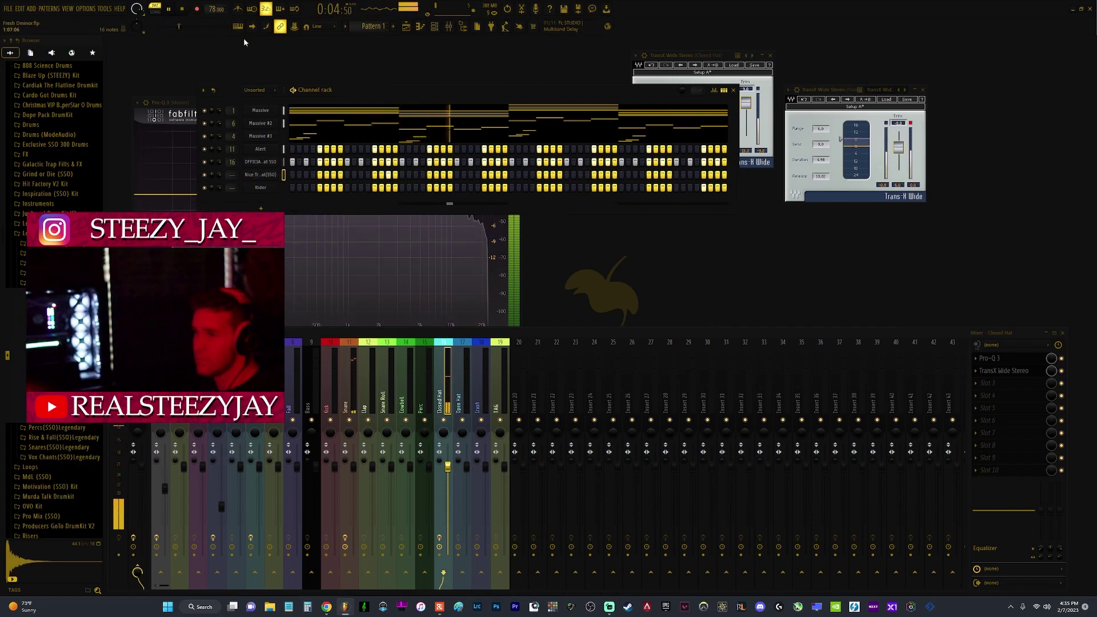
click(198, 10)
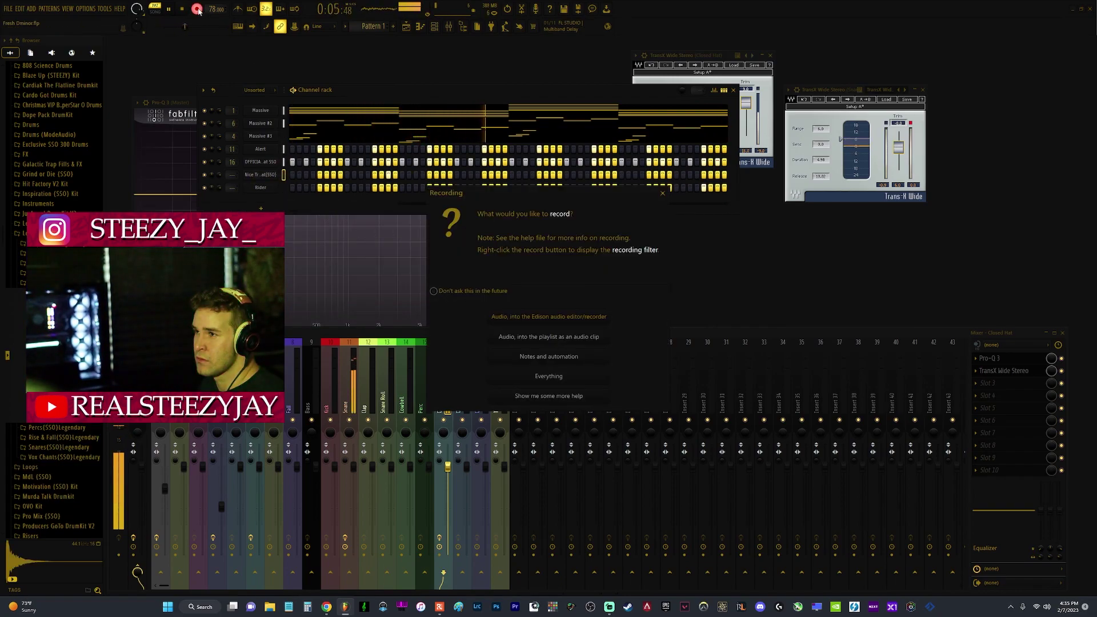
click(663, 193)
click(181, 9)
key(space)
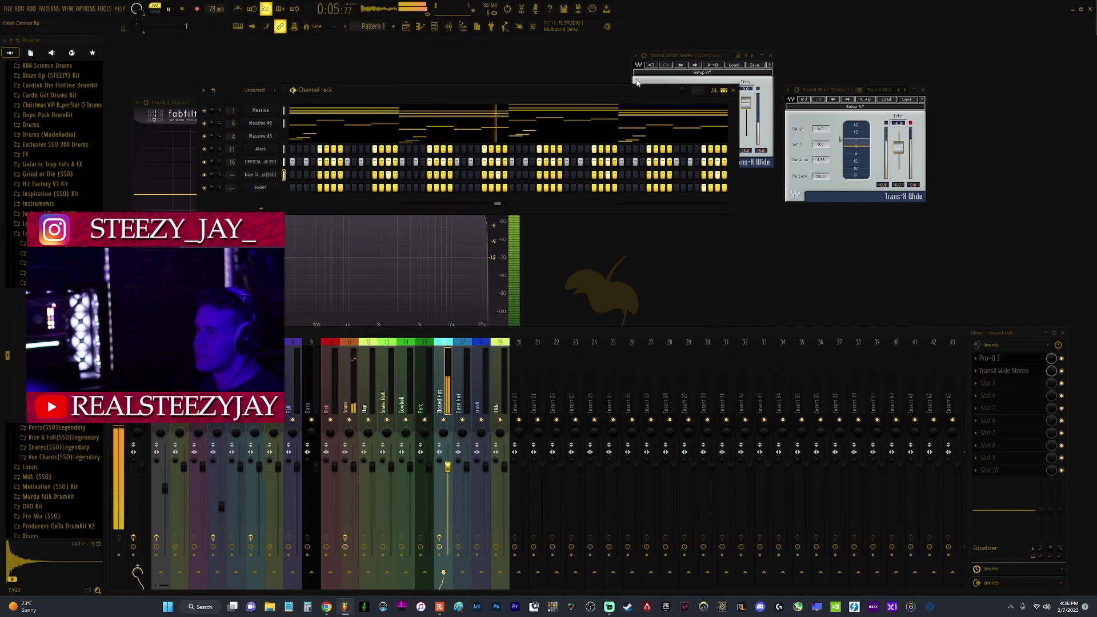
- Browse the kick and 808 packs, add a kick channel above Alert, and load the KICK - FATTY sample into it
click(57, 283)
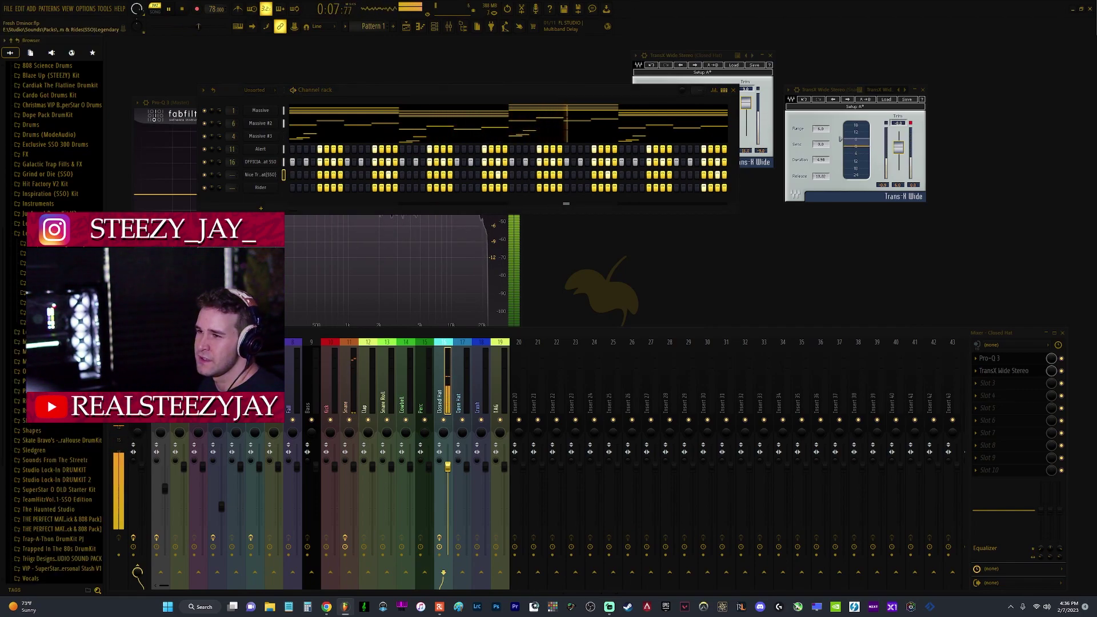
click(57, 273)
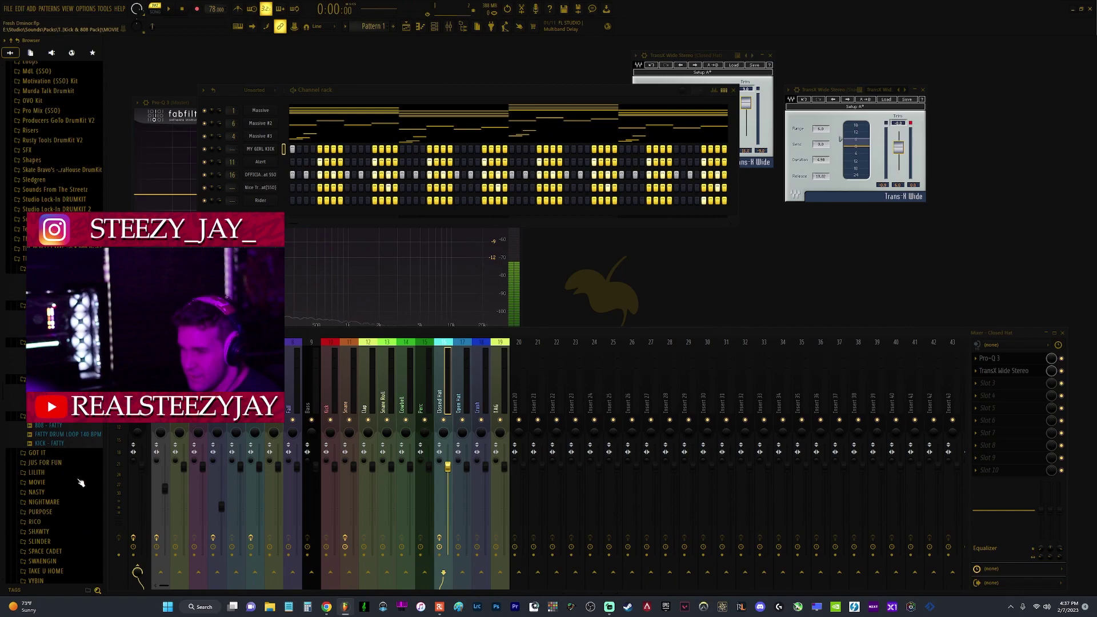
click(66, 447)
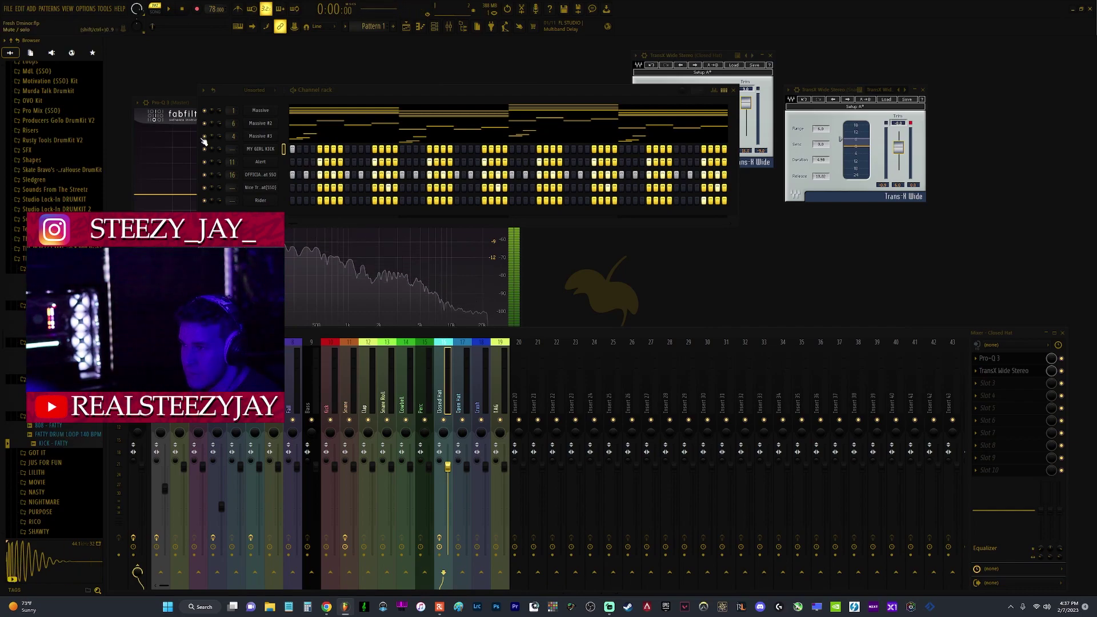
click(270, 151)
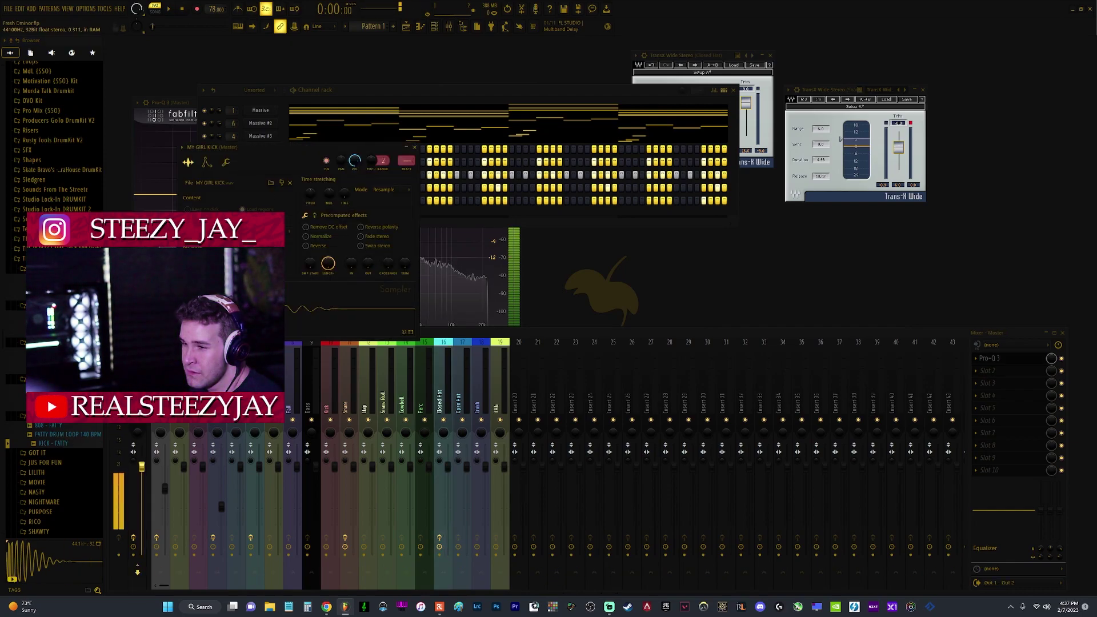
click(416, 148)
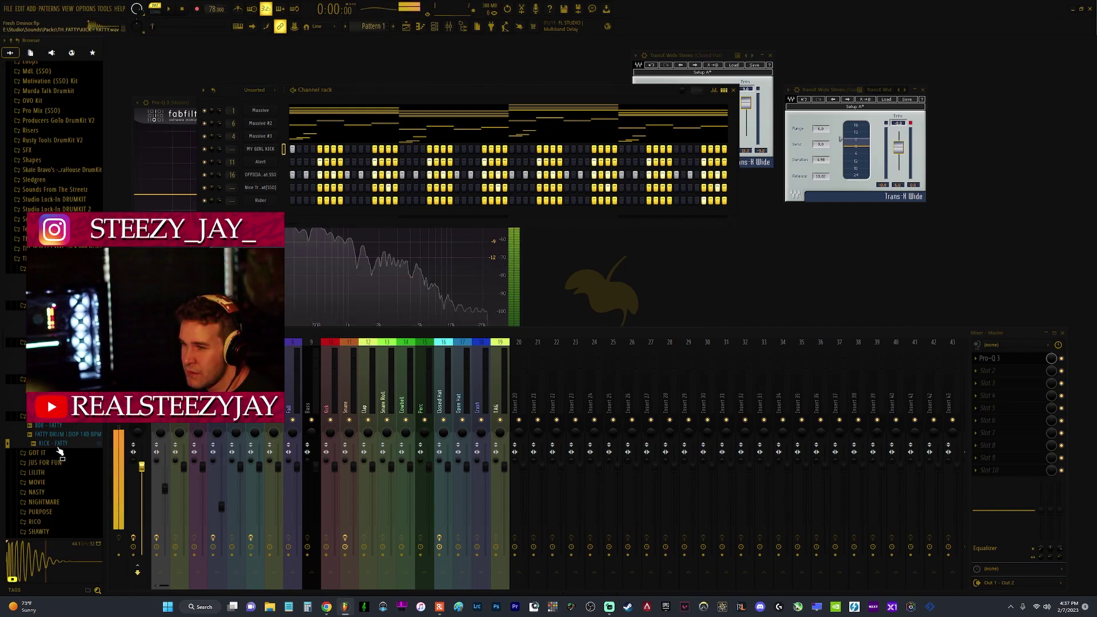
drag(263, 150, 262, 150)
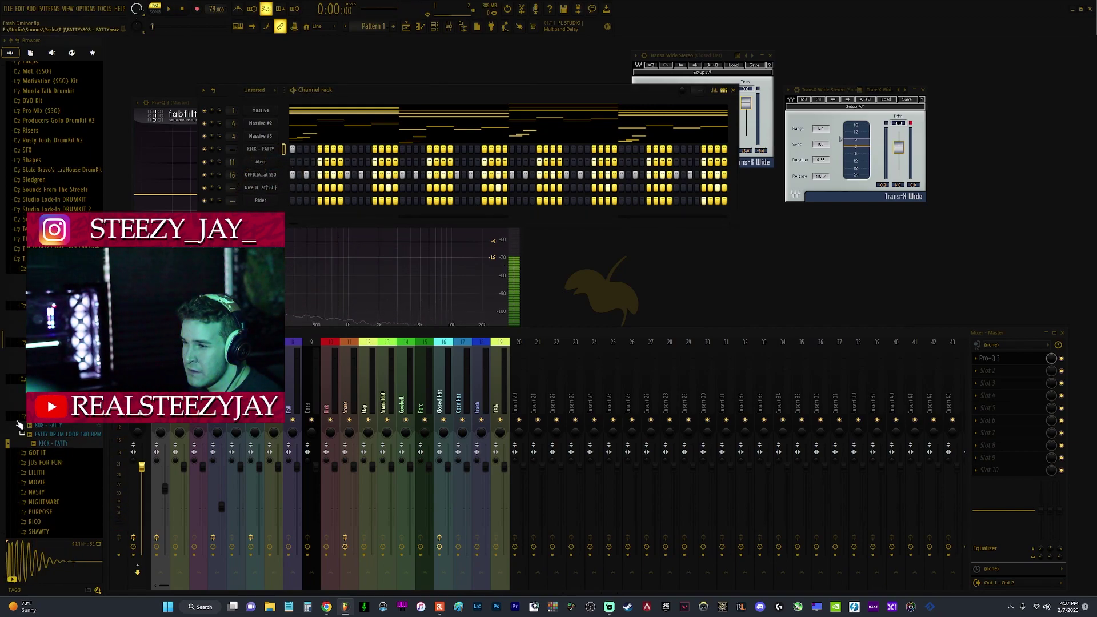
- Audition another sample from the kick and 808 pack, and inspect the KICK - FATTY channel's sampler settings while the pattern plays
scroll(15, 428, down, 8)
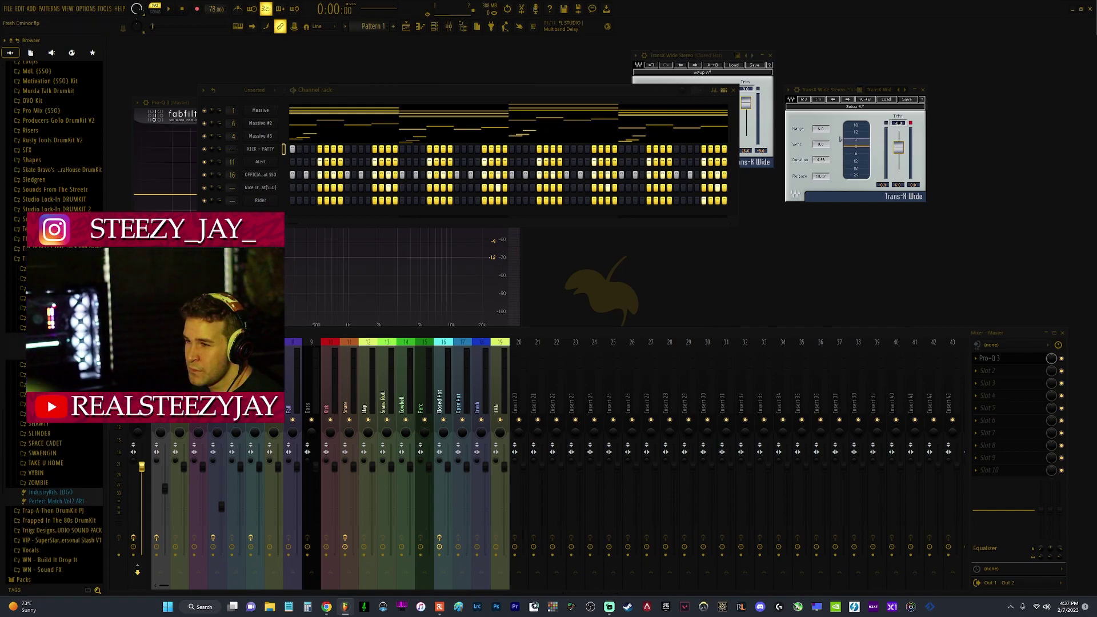
click(53, 355)
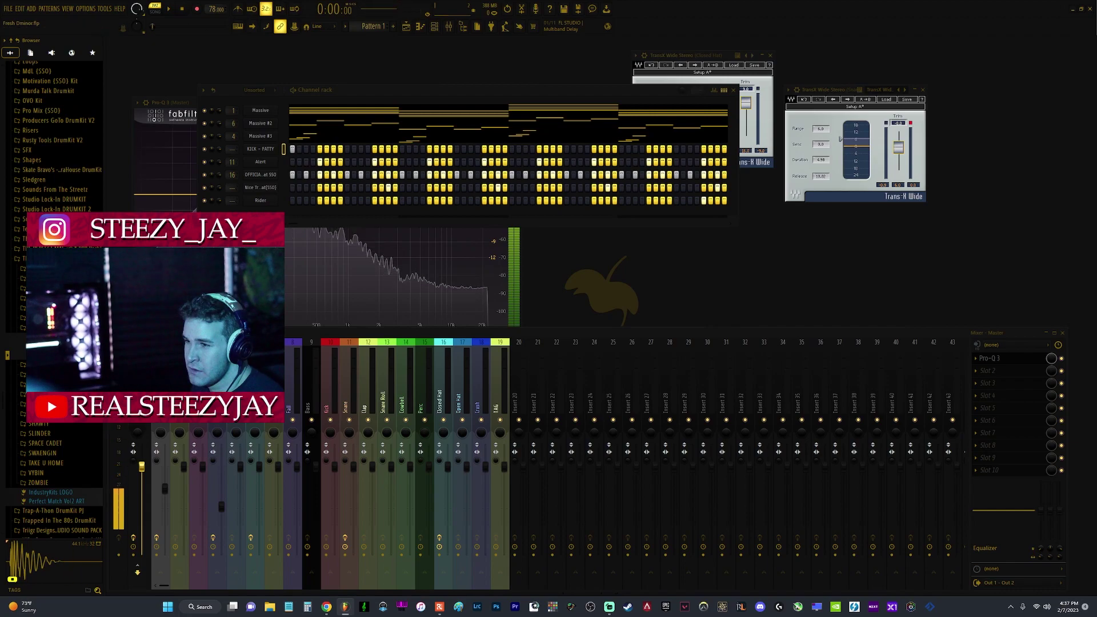
click(260, 149)
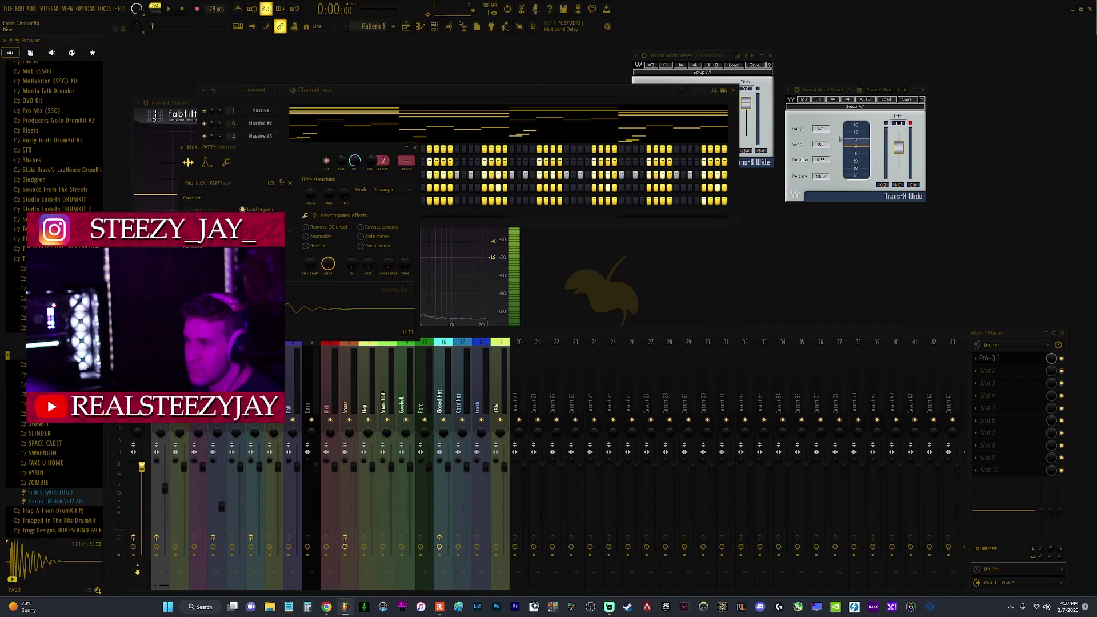
click(169, 10)
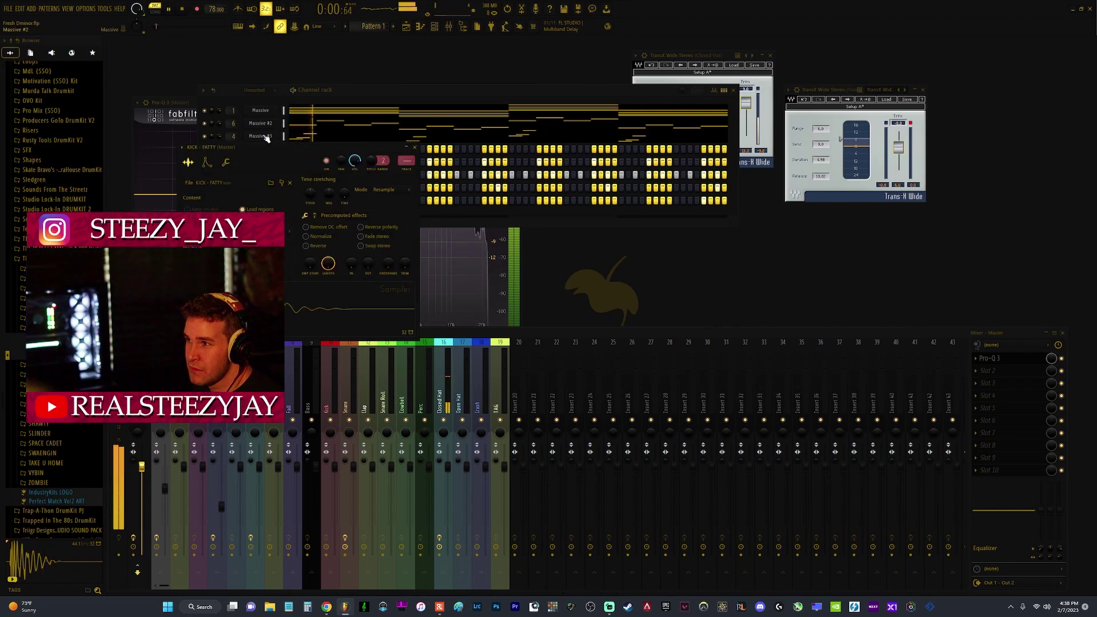
click(414, 147)
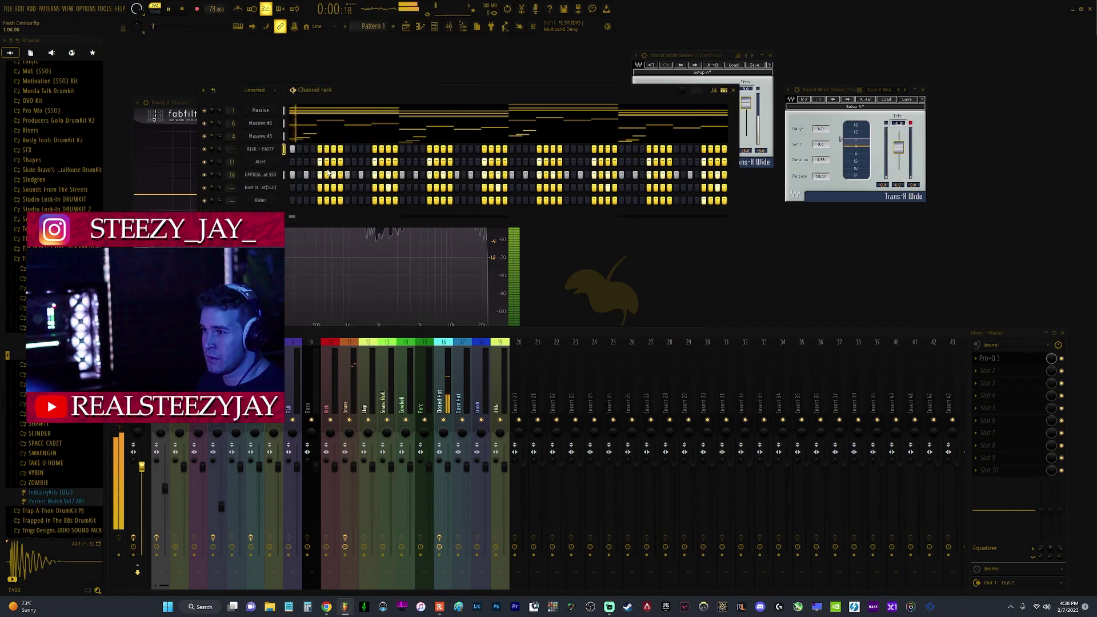
- Route the KICK - FATTY channel to mixer track 10, play the pattern, and browse the pack for further samples
drag(238, 153, 238, 130)
key(space)
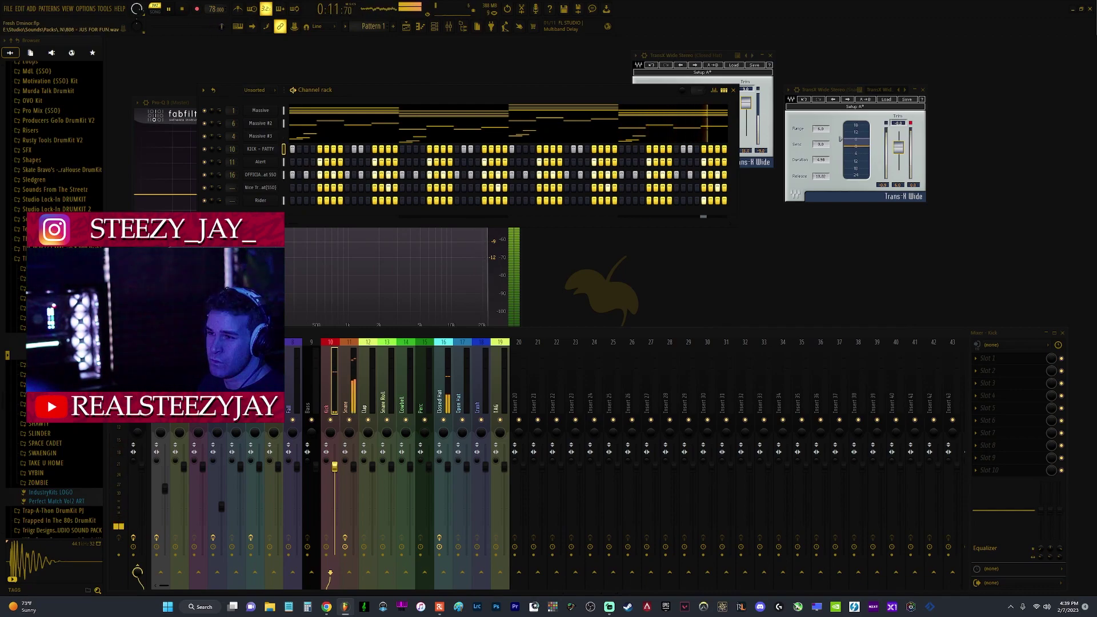
click(52, 327)
click(52, 258)
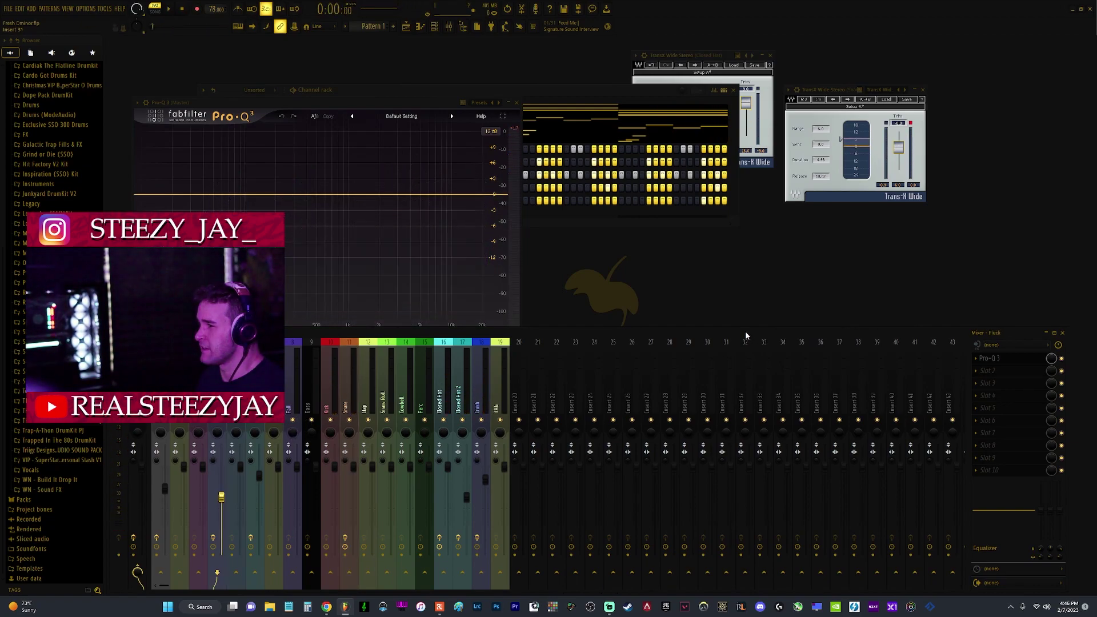
- Play the pattern and slightly lower the Pad mixer track's volume
key(space)
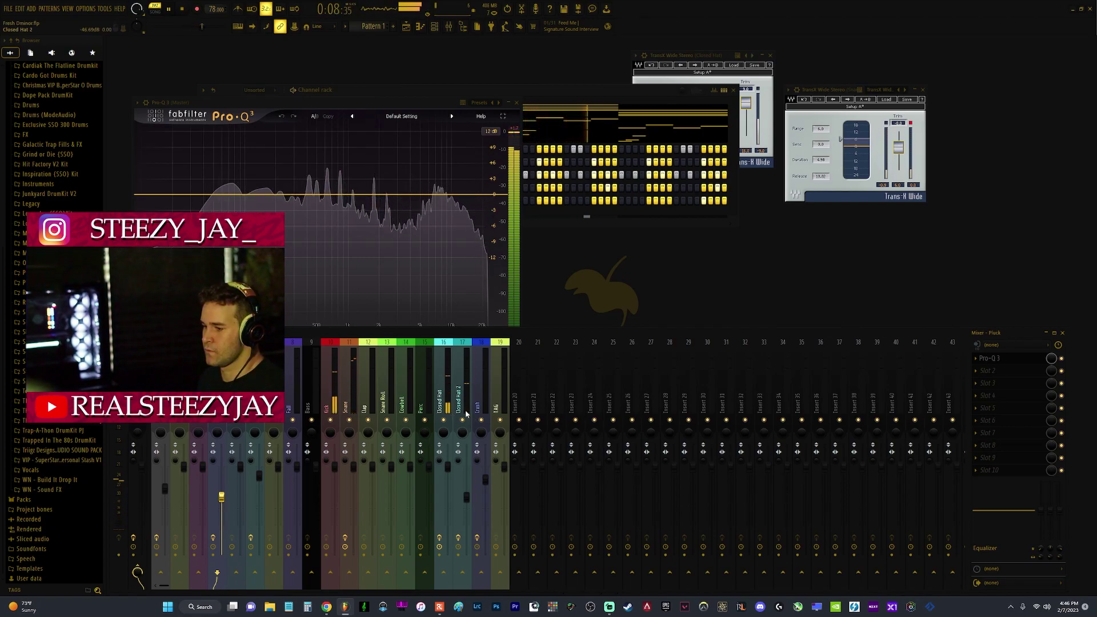
click(165, 489)
drag(165, 488, 165, 491)
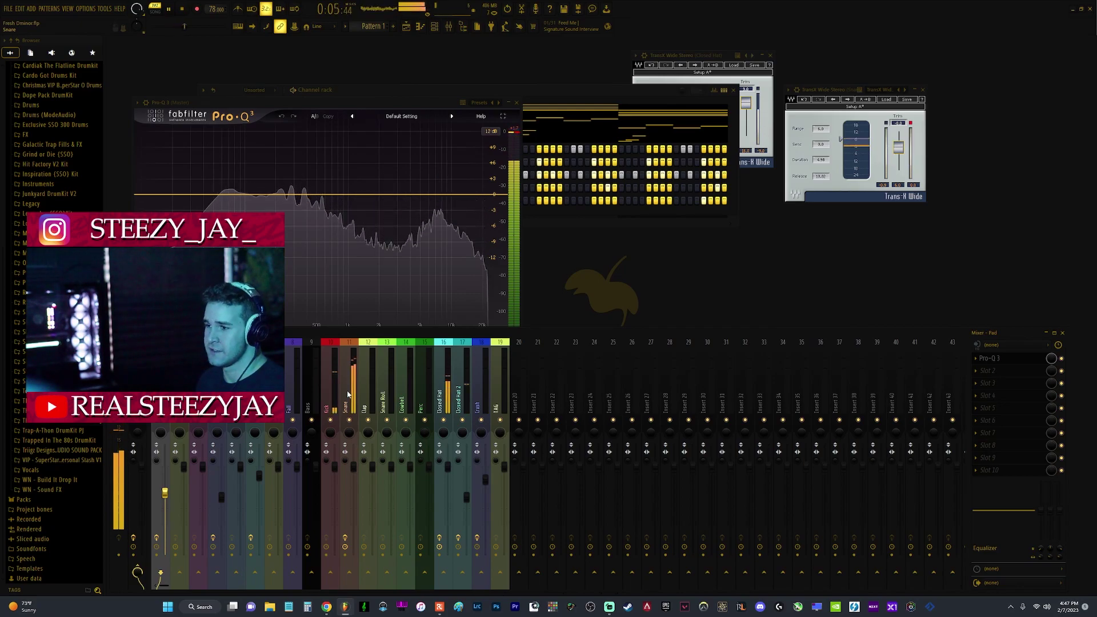
click(609, 606)
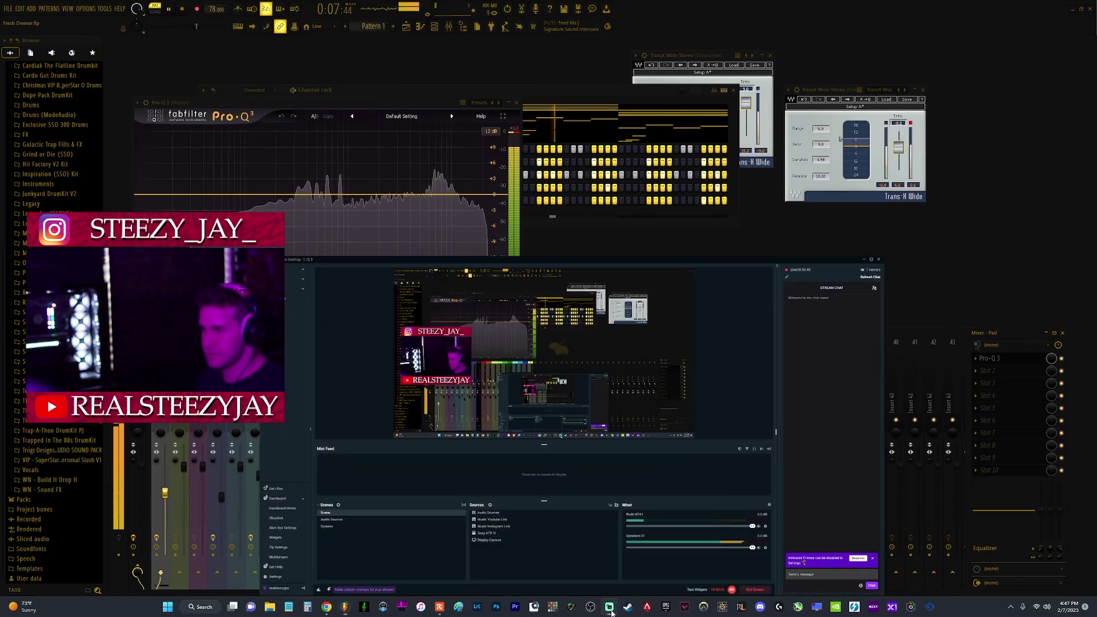
click(609, 608)
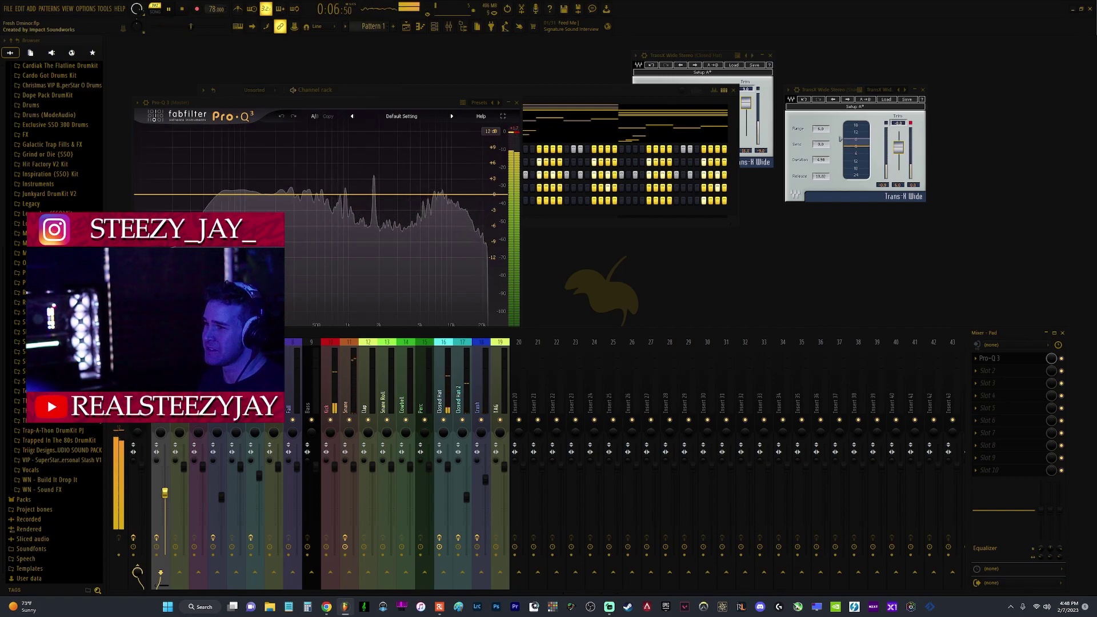
- Open the plug-in choices for the Master track's second effect slot
click(135, 380)
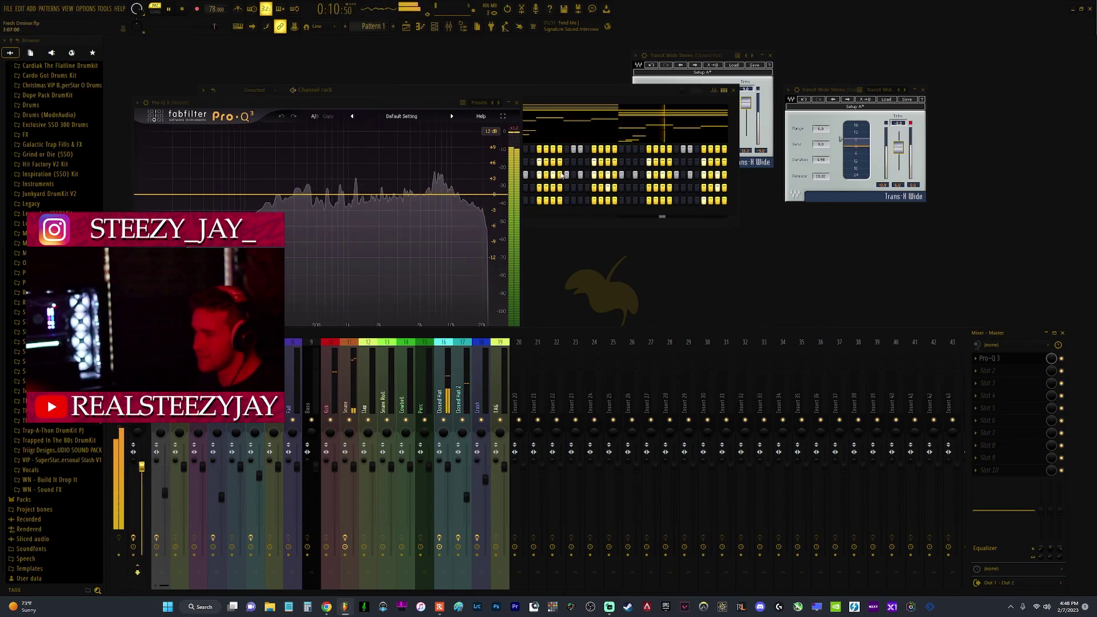
click(1012, 377)
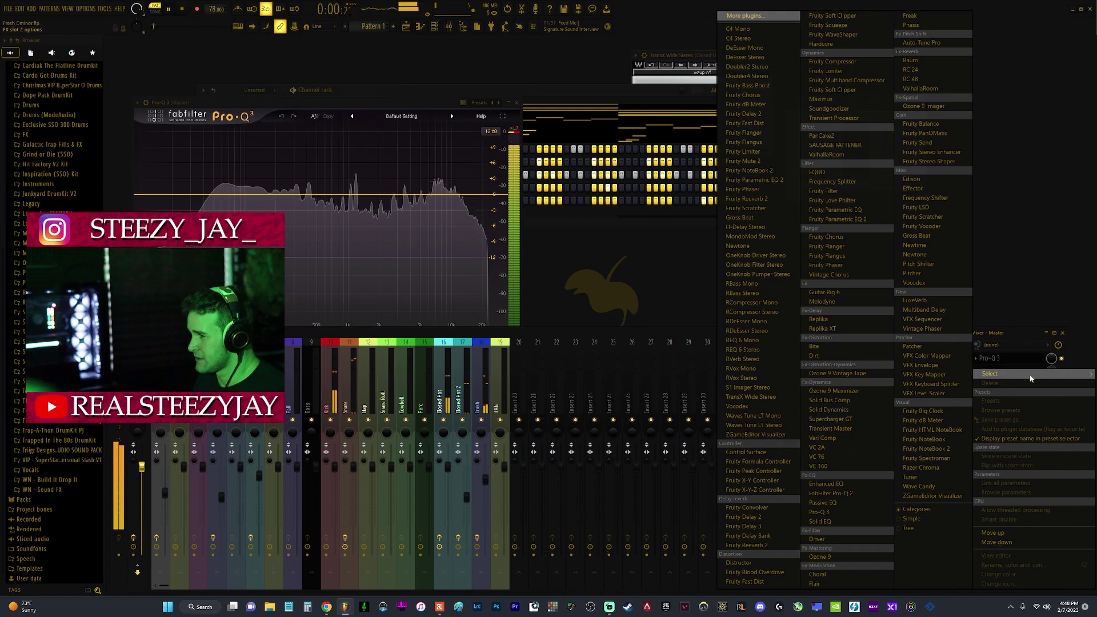